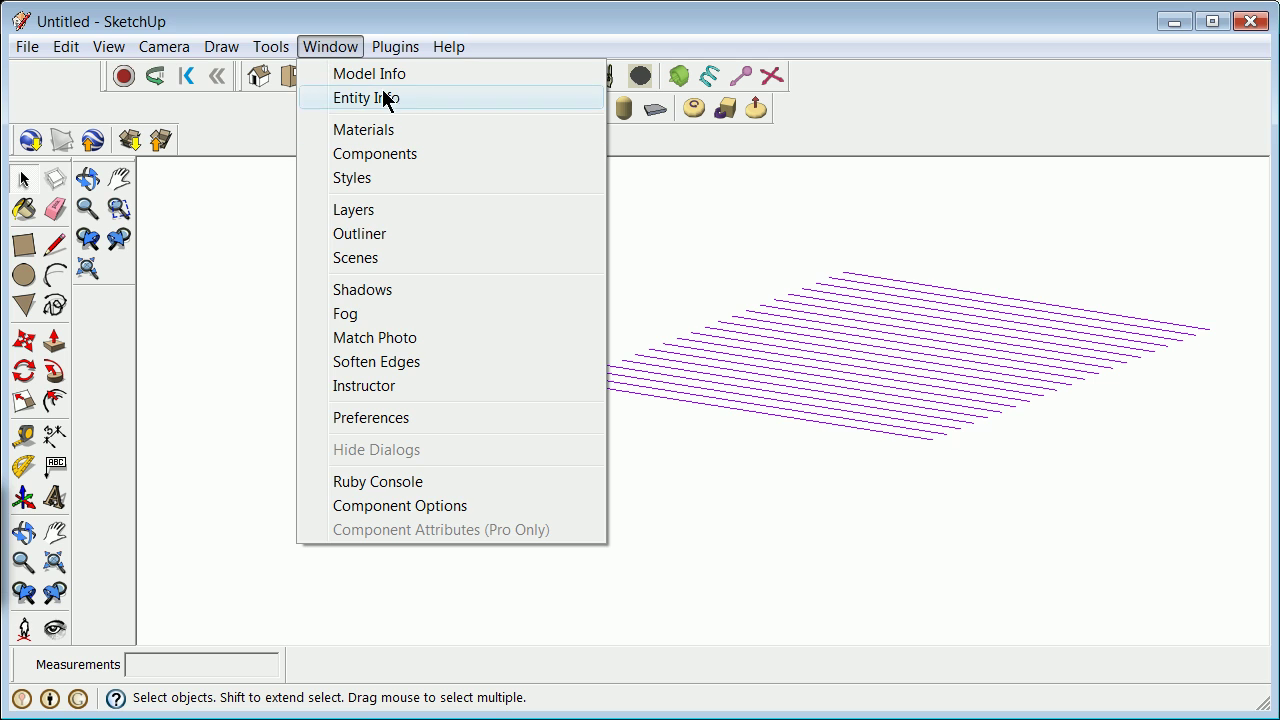
Step: Make the girder, column, grid and Layer0 layers visible again
click(406, 209)
click(1094, 338)
click(1094, 321)
click(1094, 304)
click(1094, 288)
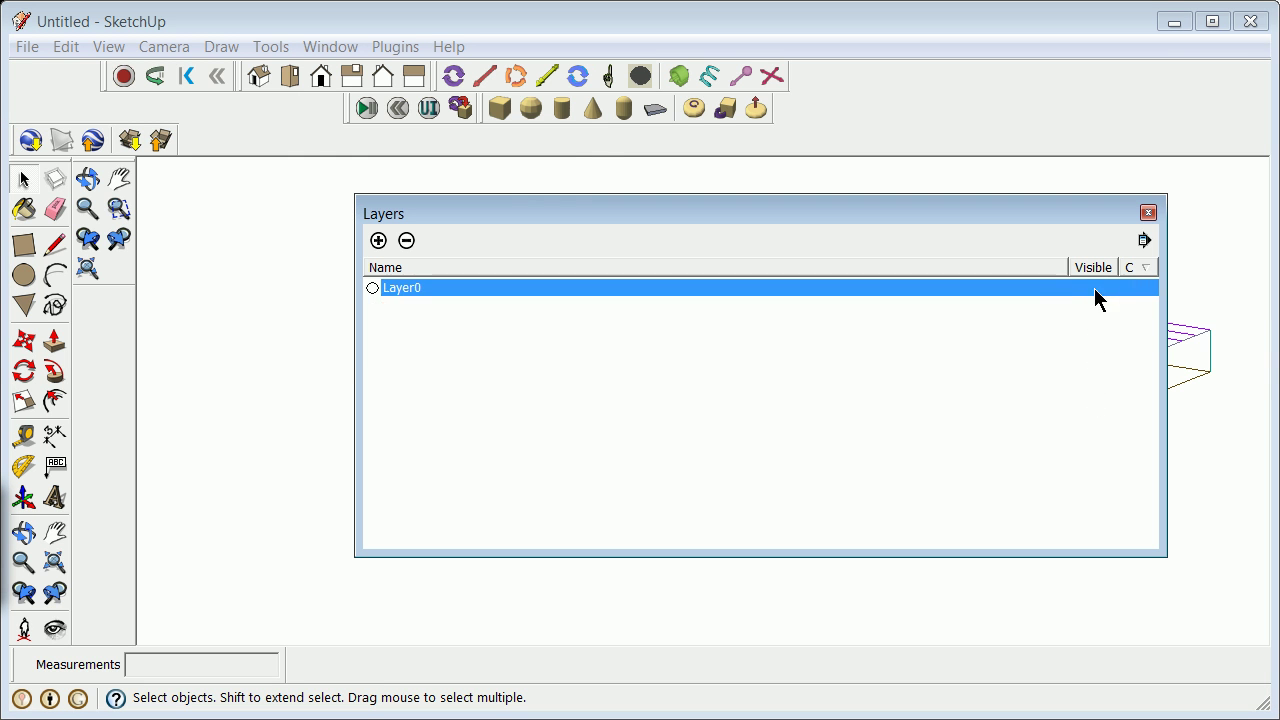
click(1146, 214)
Step: Move the entire purple beam array straight up 30" along the blue axis, above the girders
scroll(917, 360, down, 2)
scroll(920, 375, up, 5)
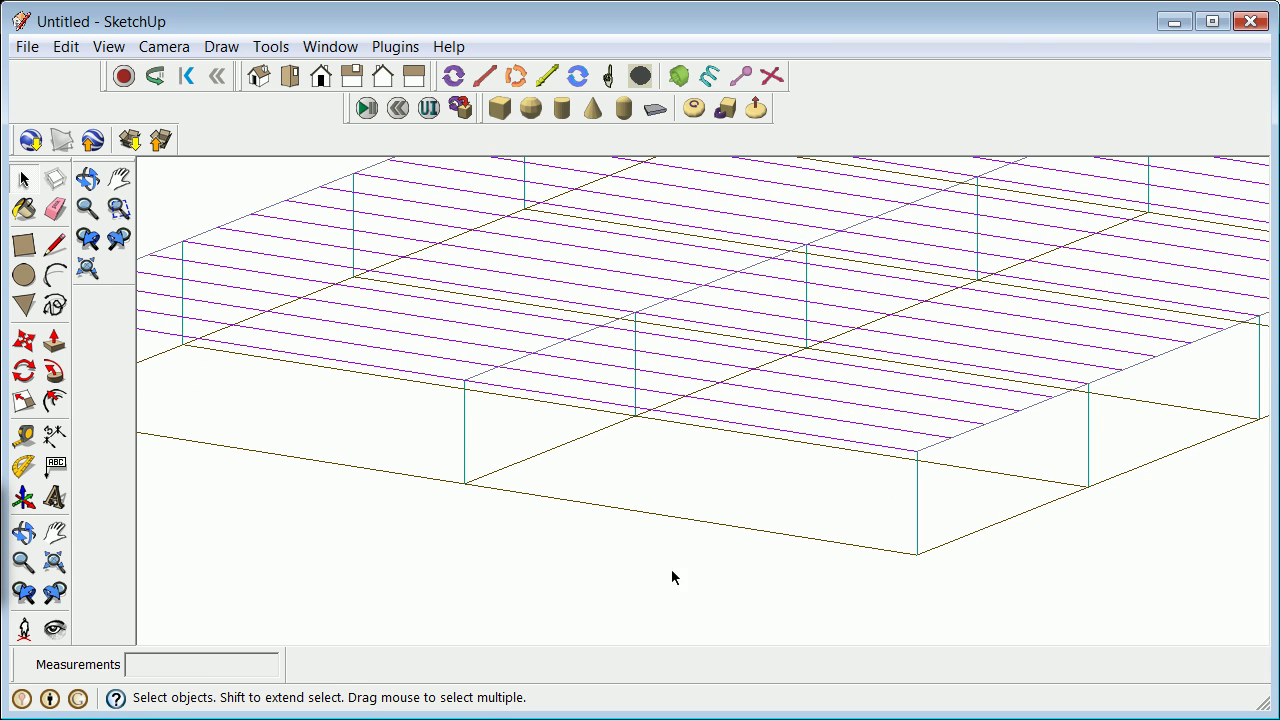
click(23, 532)
drag(491, 543, 966, 477)
drag(867, 495, 883, 540)
drag(801, 502, 729, 518)
scroll(729, 518, down, 4)
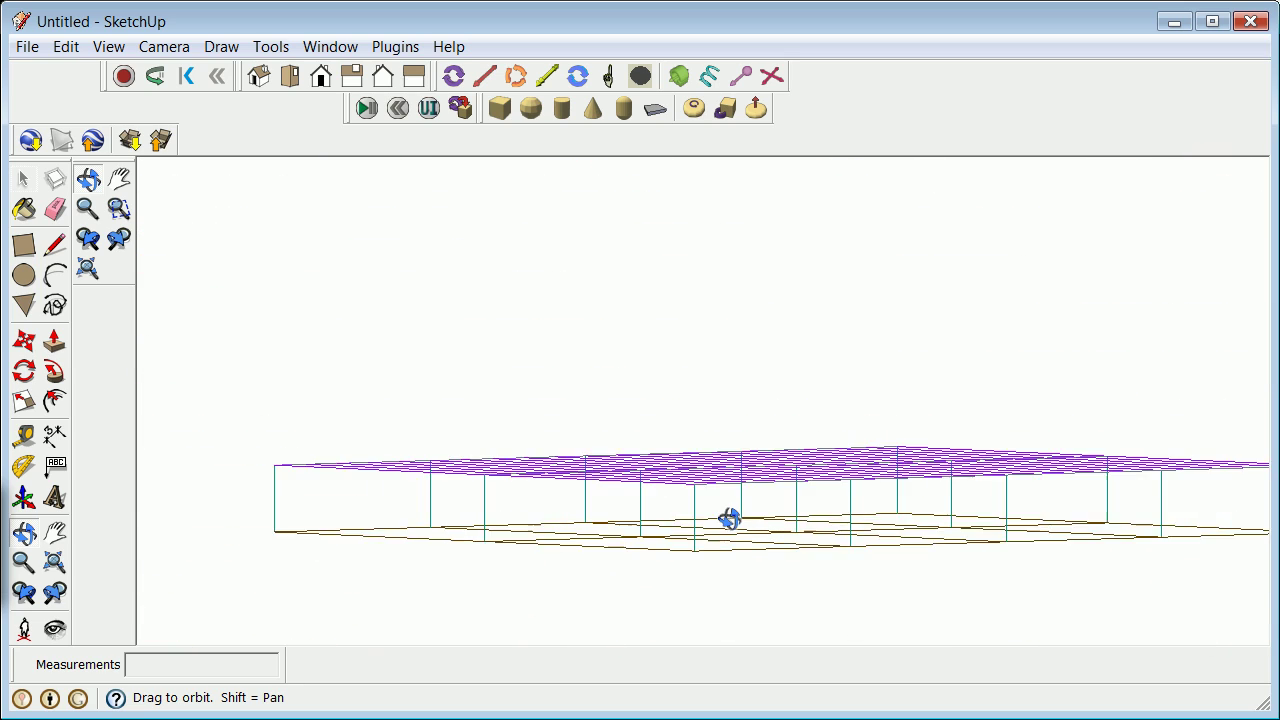
scroll(729, 518, up, 2)
scroll(726, 515, up, 1)
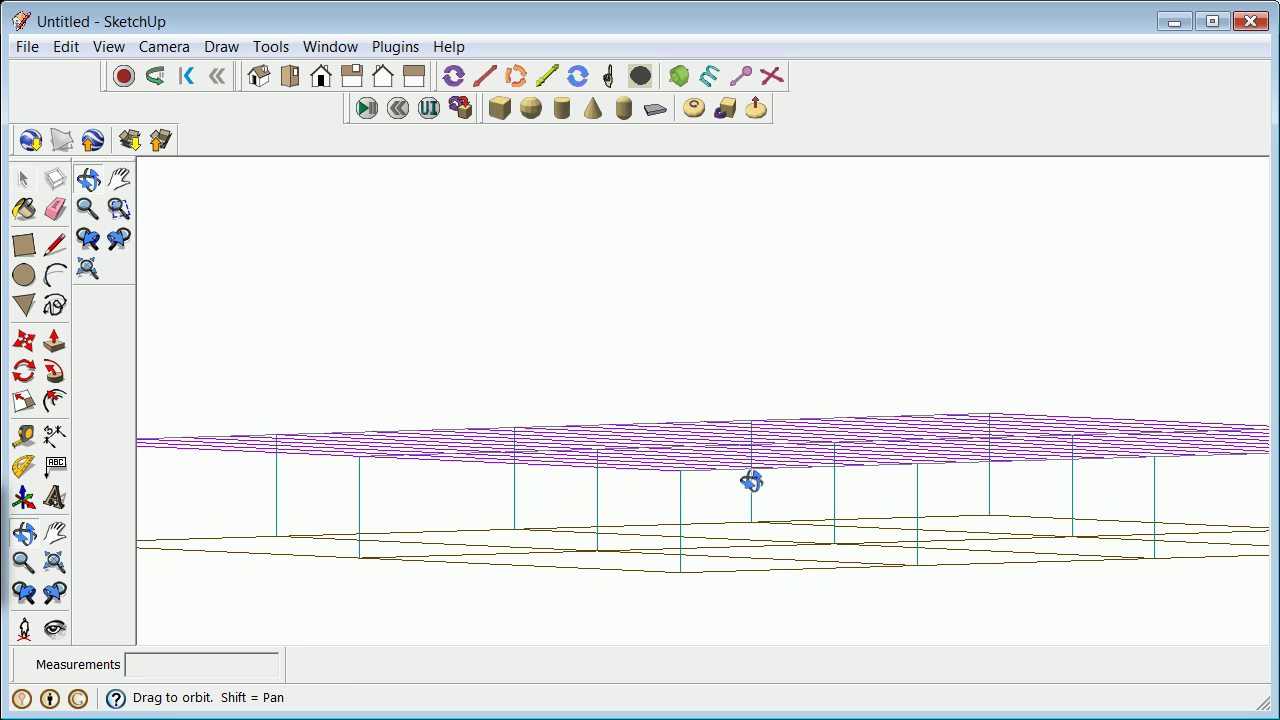
scroll(718, 467, up, 1)
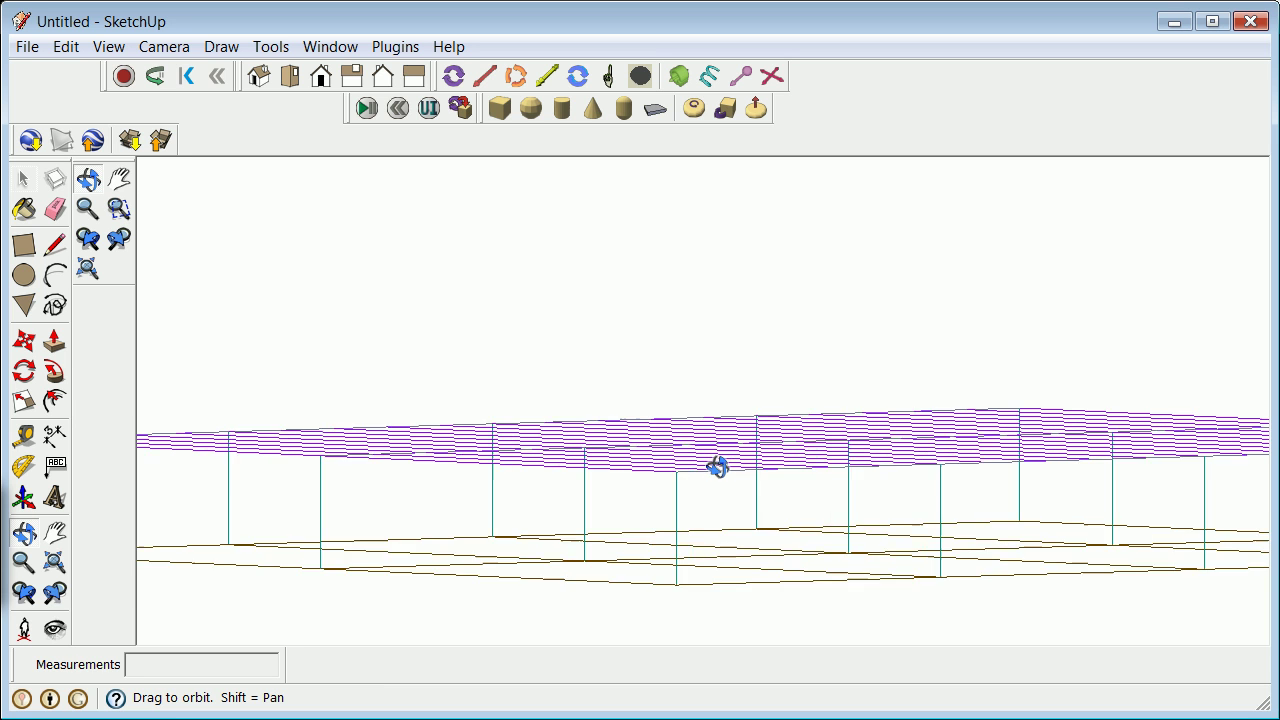
scroll(718, 467, up, 1)
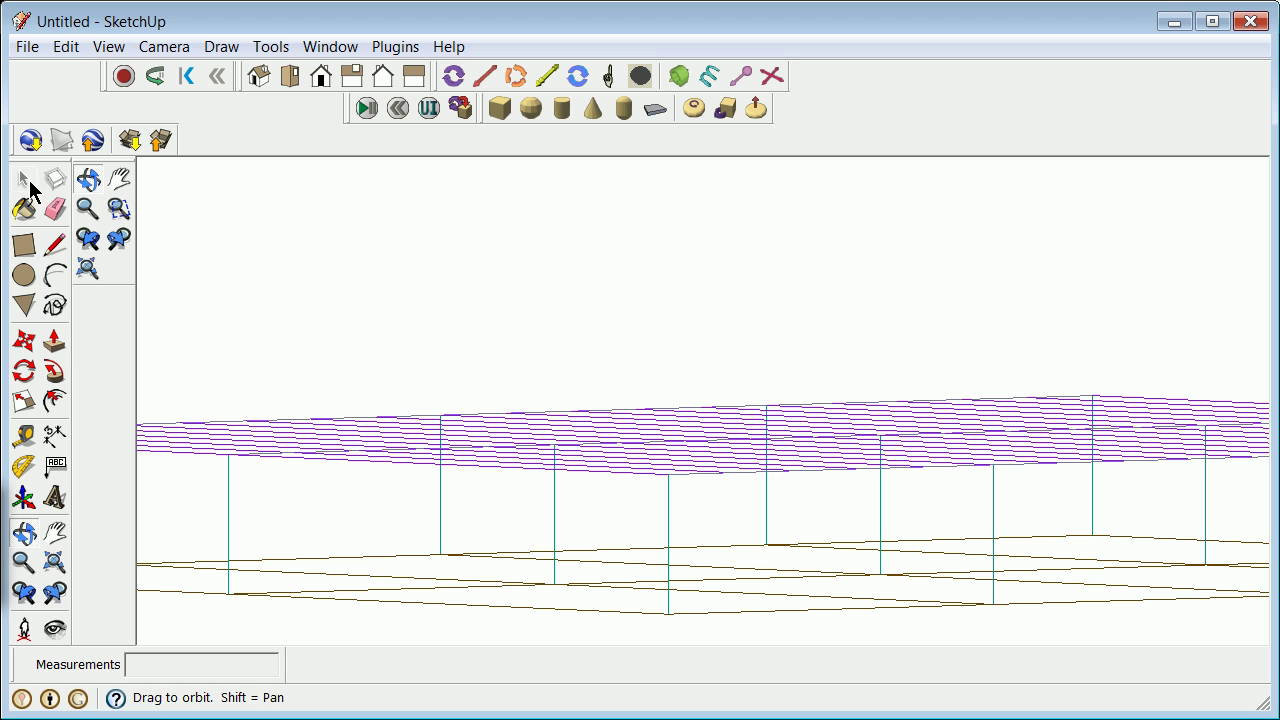
click(24, 180)
click(714, 459)
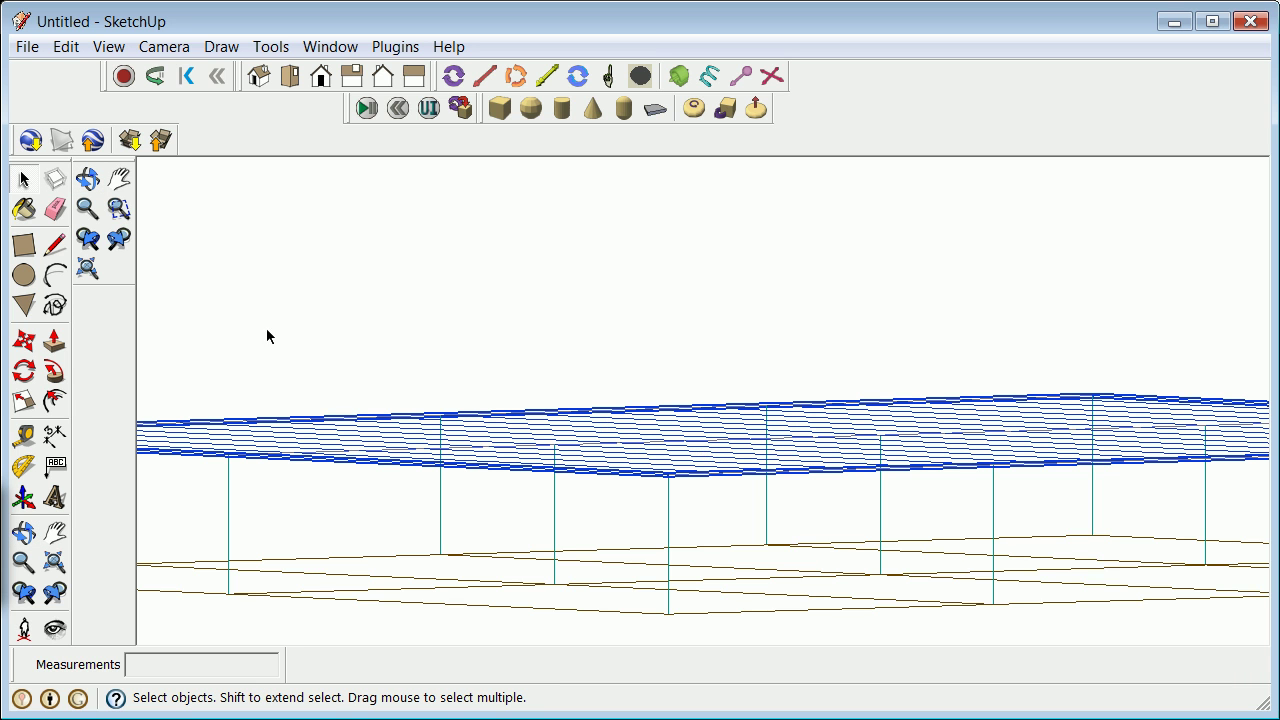
click(24, 341)
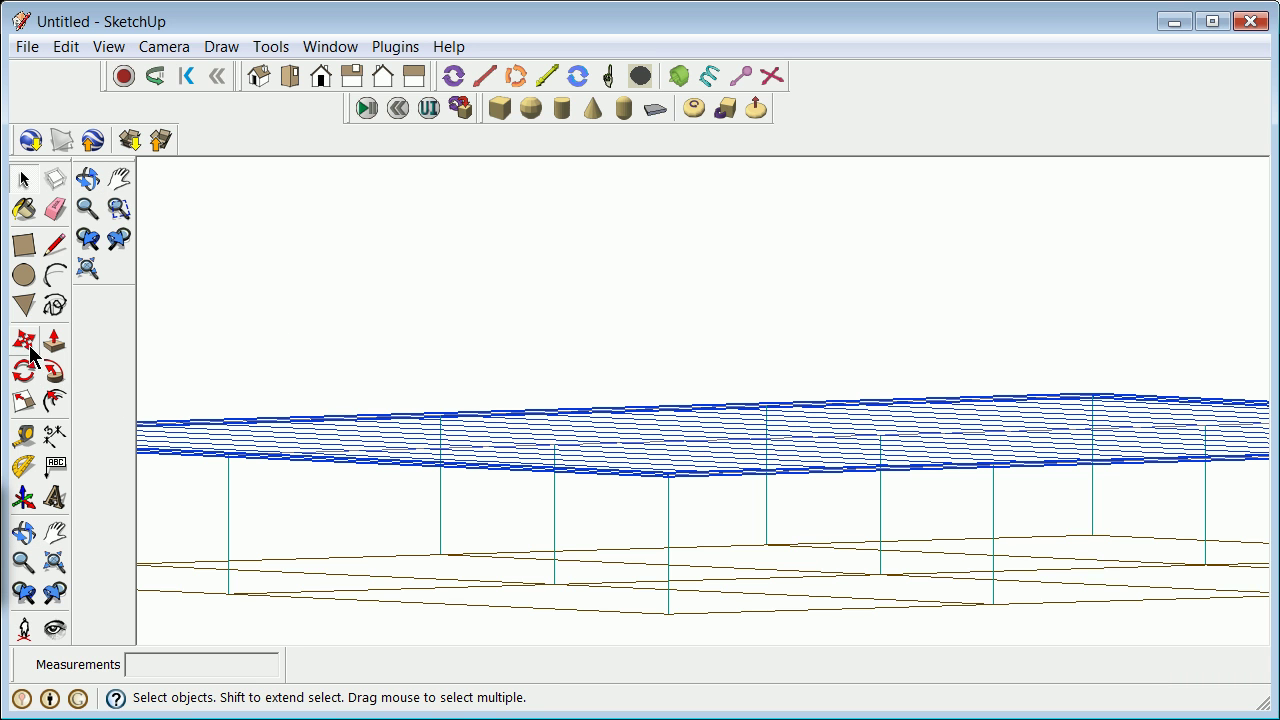
click(728, 470)
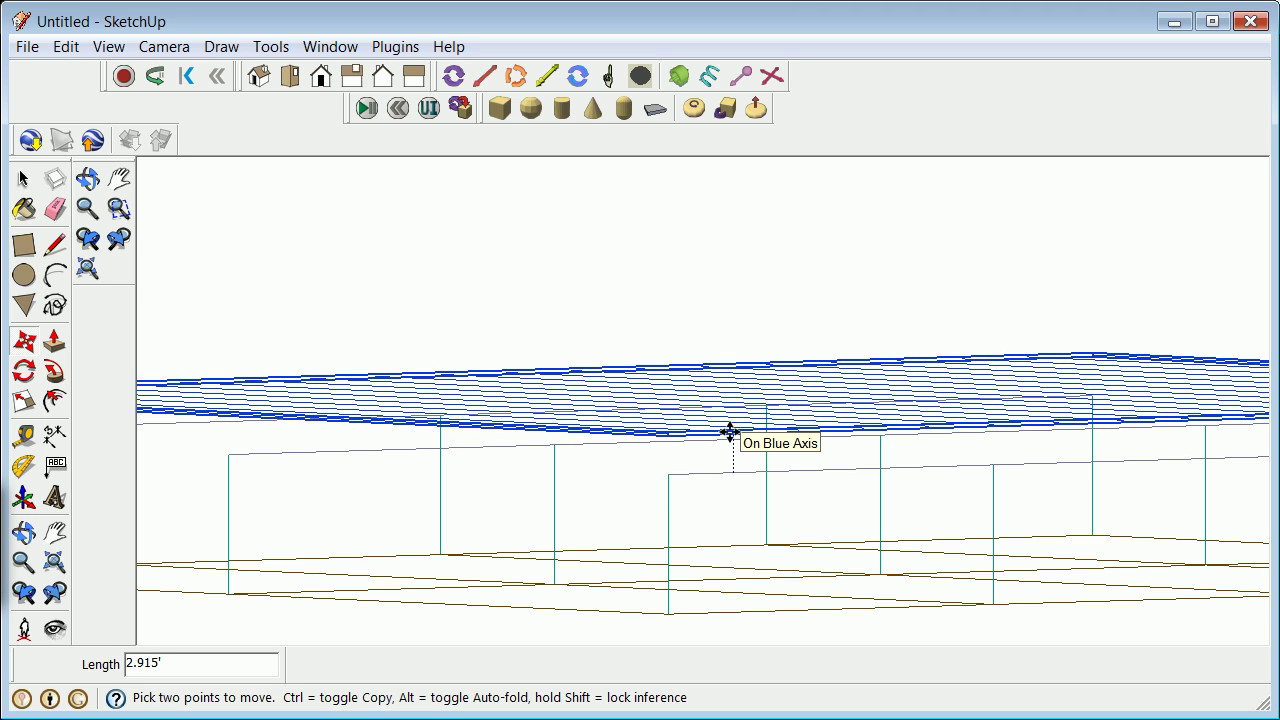
text(30")
key(Return)
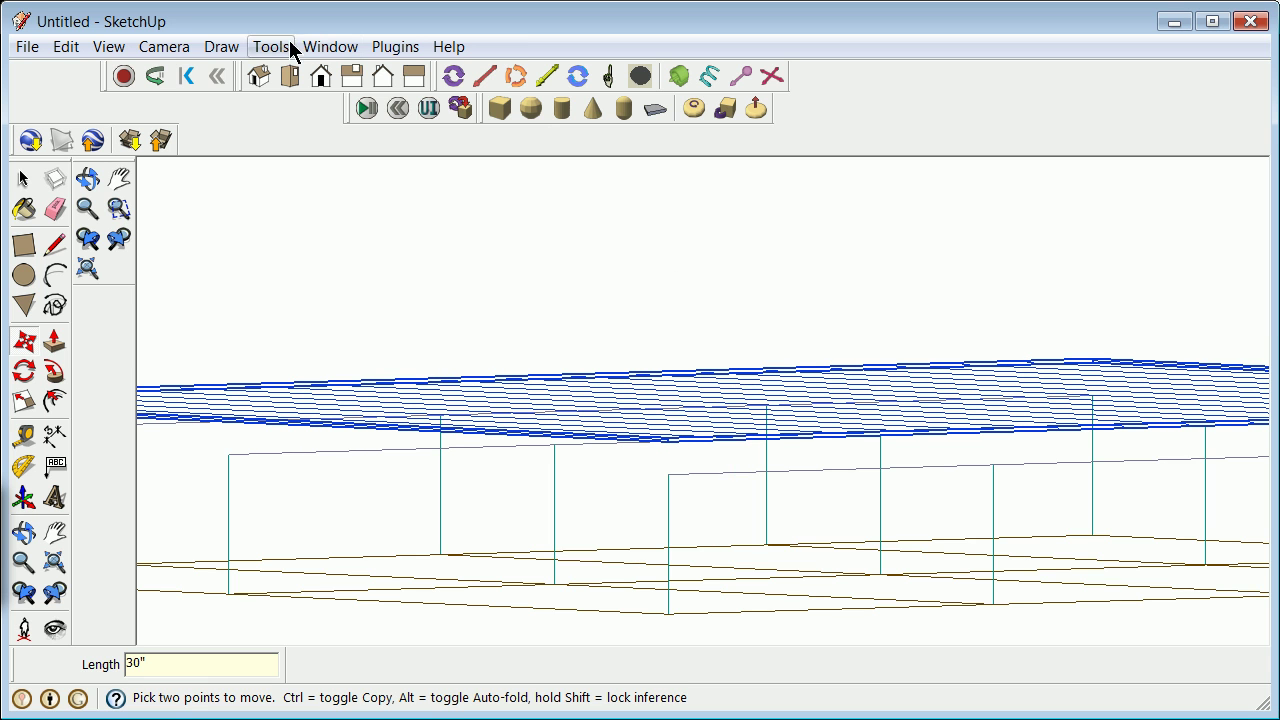
click(20, 180)
click(554, 320)
Step: Switch the camera to the Top standard view with the whole structure in sight
scroll(602, 287, down, 3)
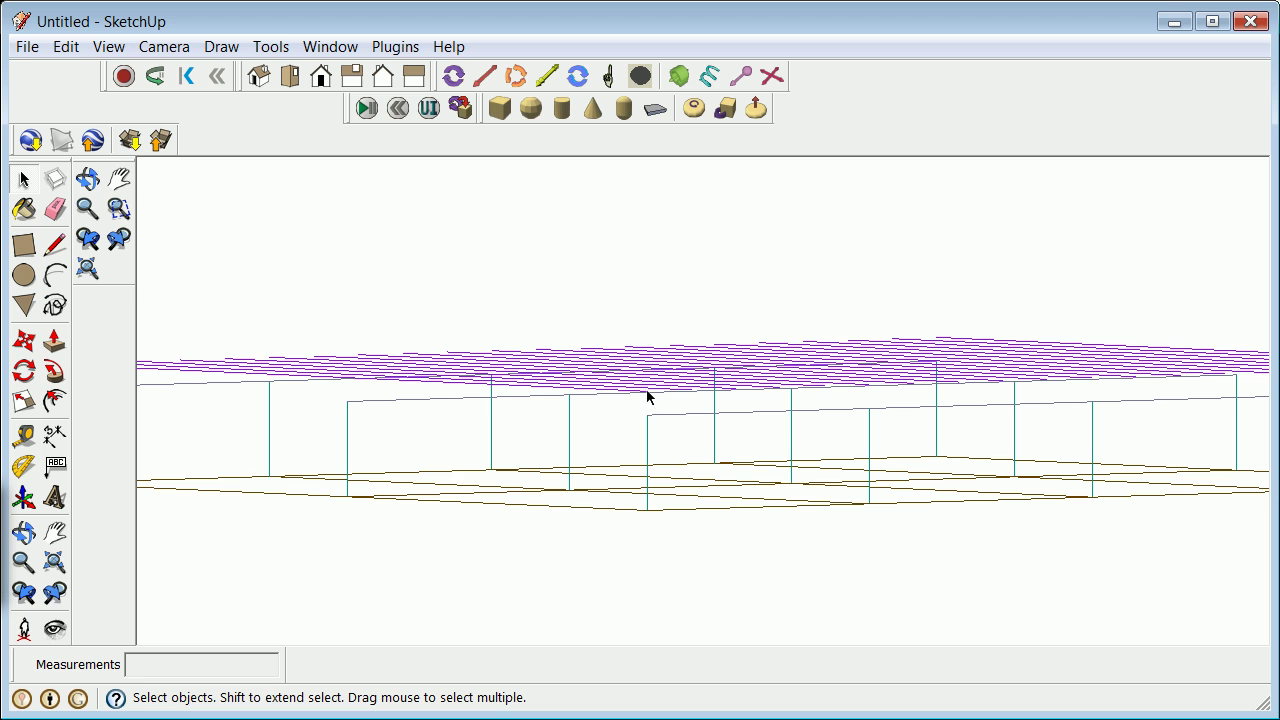
scroll(359, 527, down, 4)
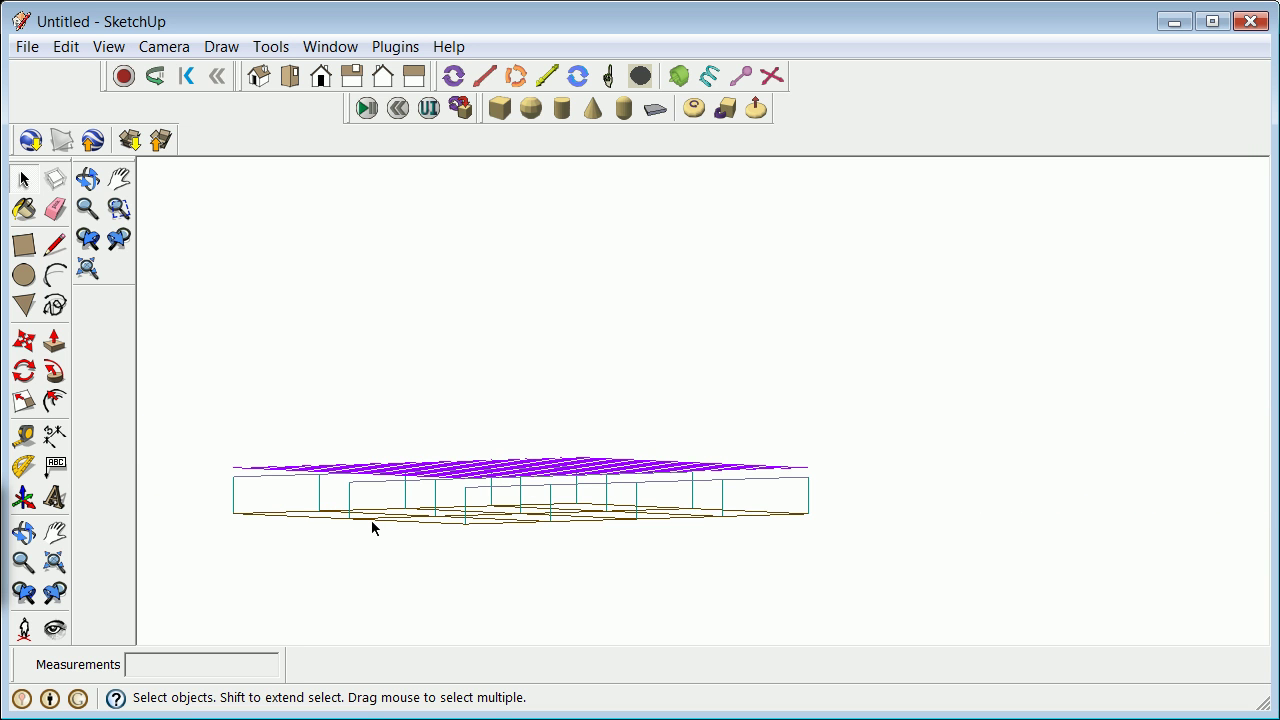
scroll(487, 516, up, 2)
scroll(487, 516, up, 2)
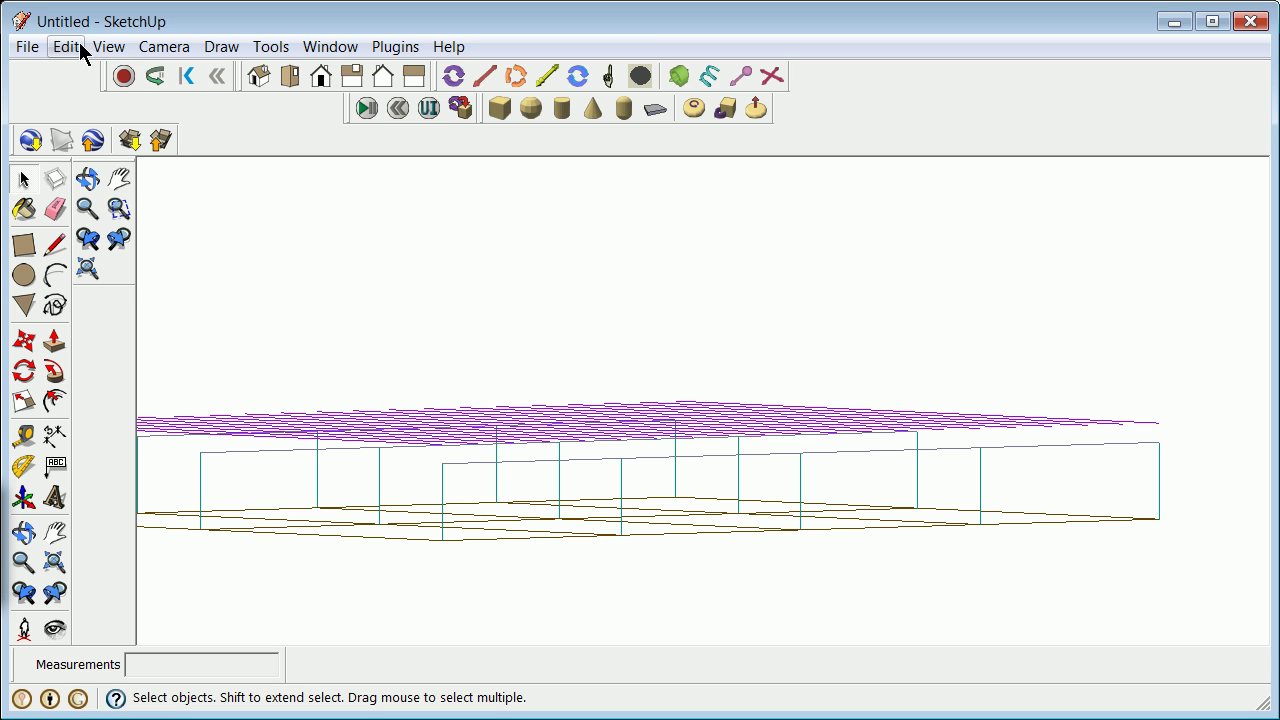
click(147, 50)
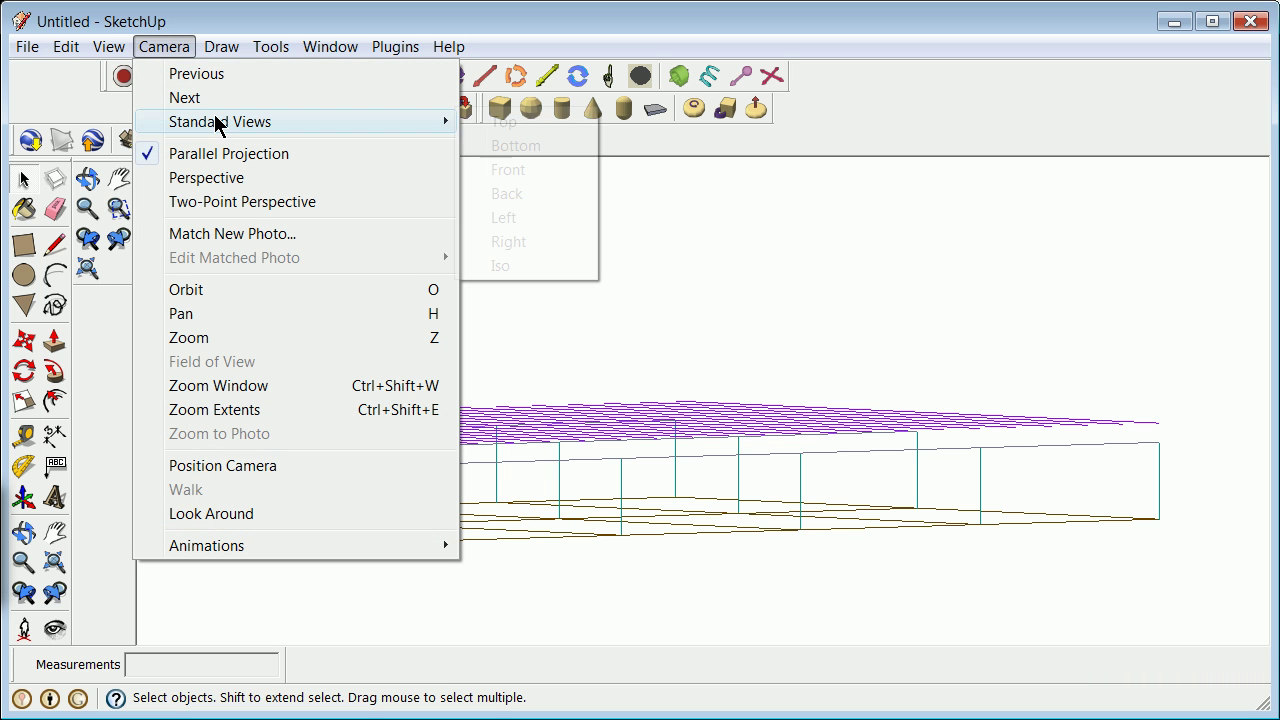
mouse_move(165, 121)
click(537, 124)
scroll(672, 350, down, 5)
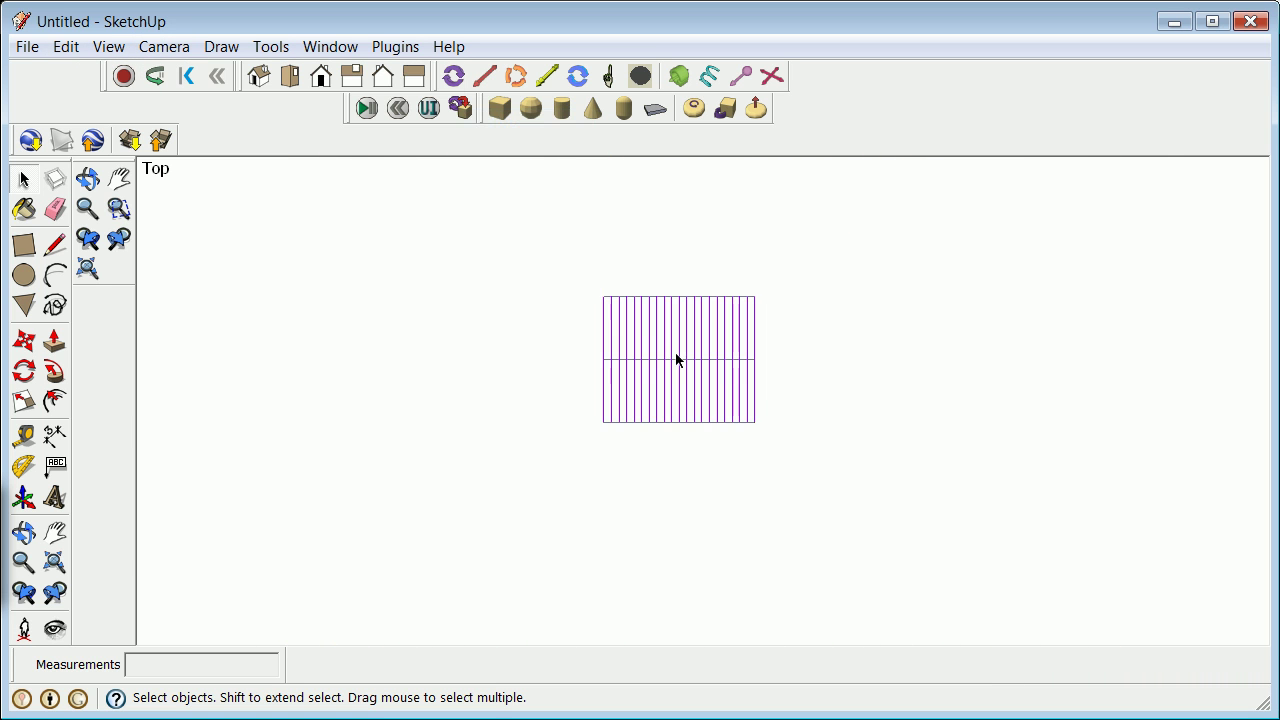
Step: Insert one Generic_Beam from the in-model components into the empty area beside the structure
click(346, 48)
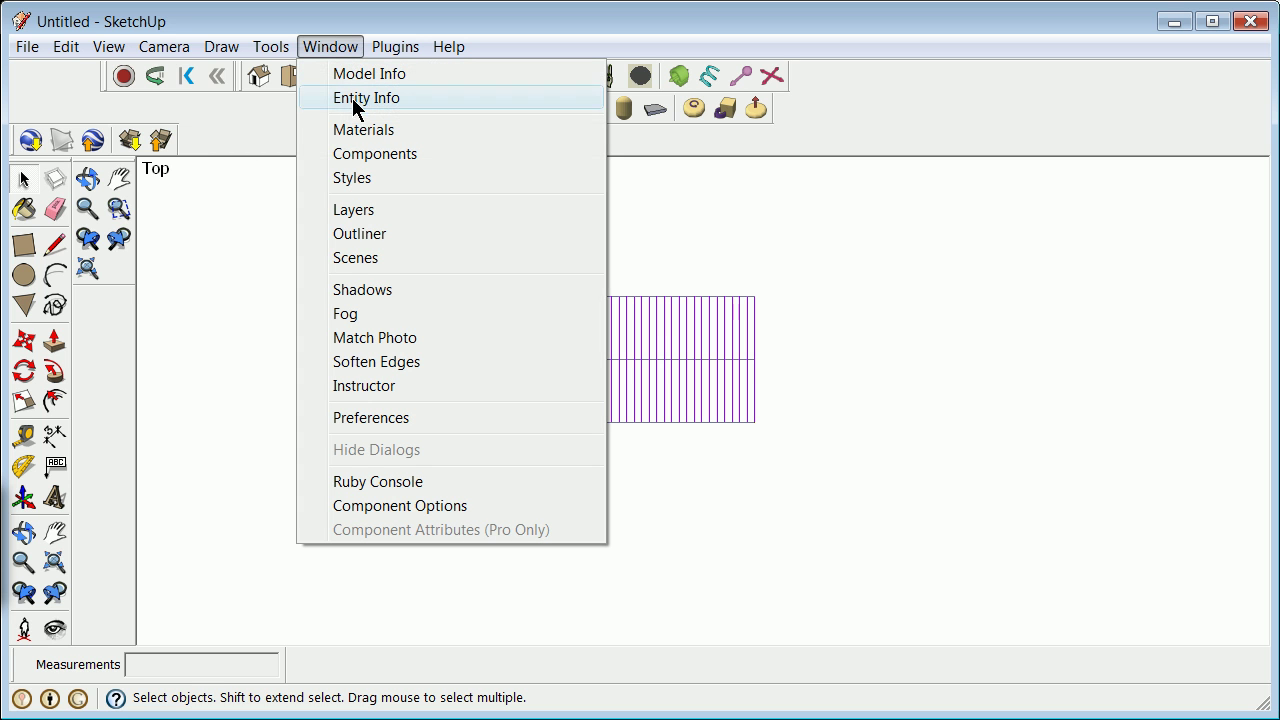
click(374, 155)
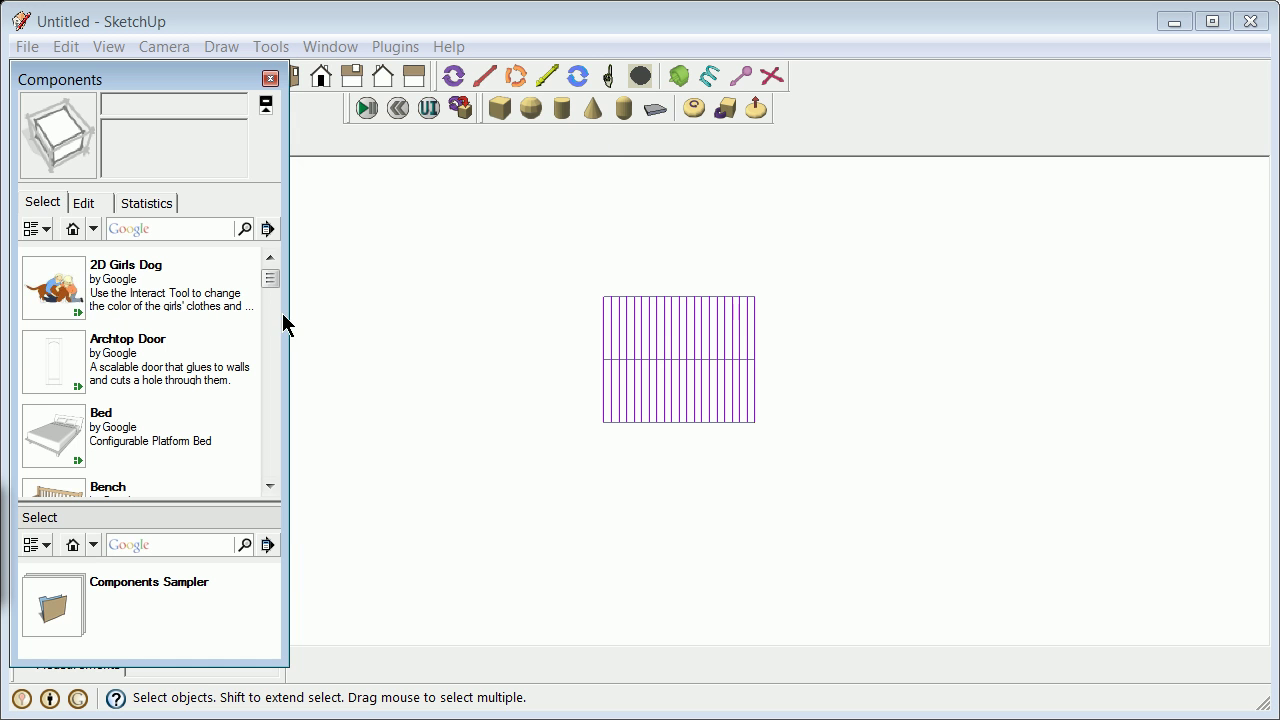
click(93, 230)
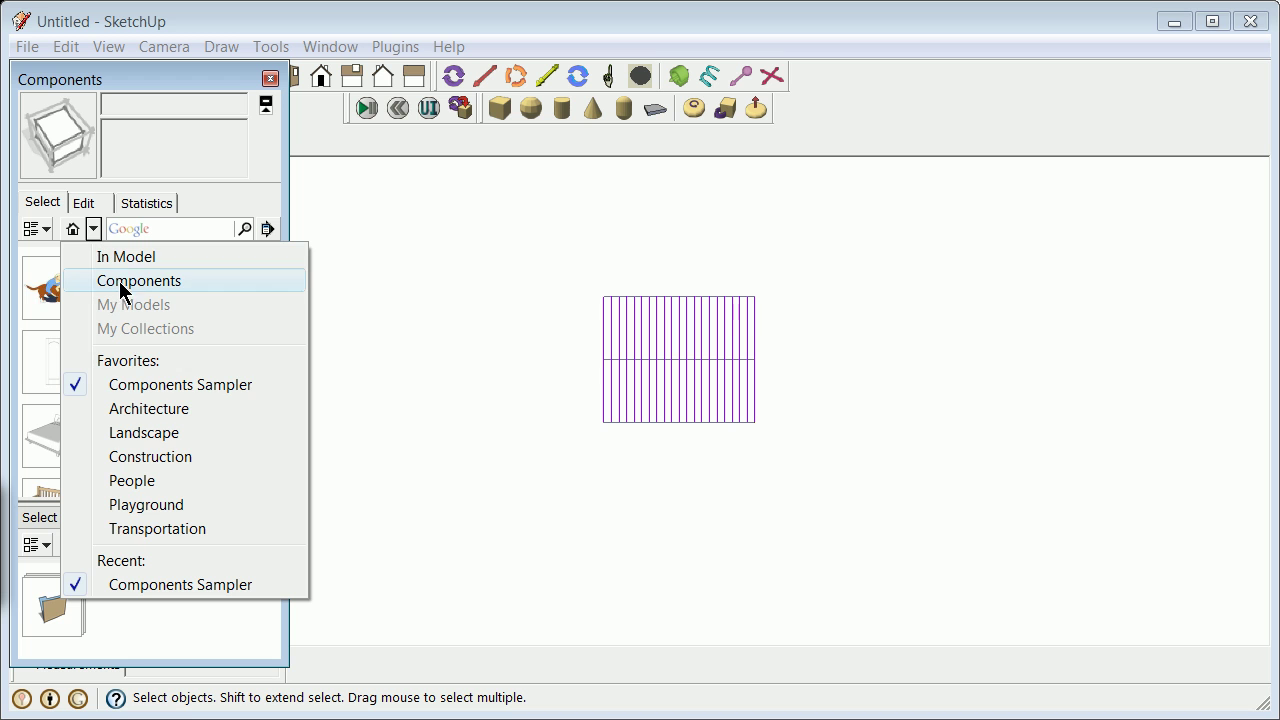
click(126, 256)
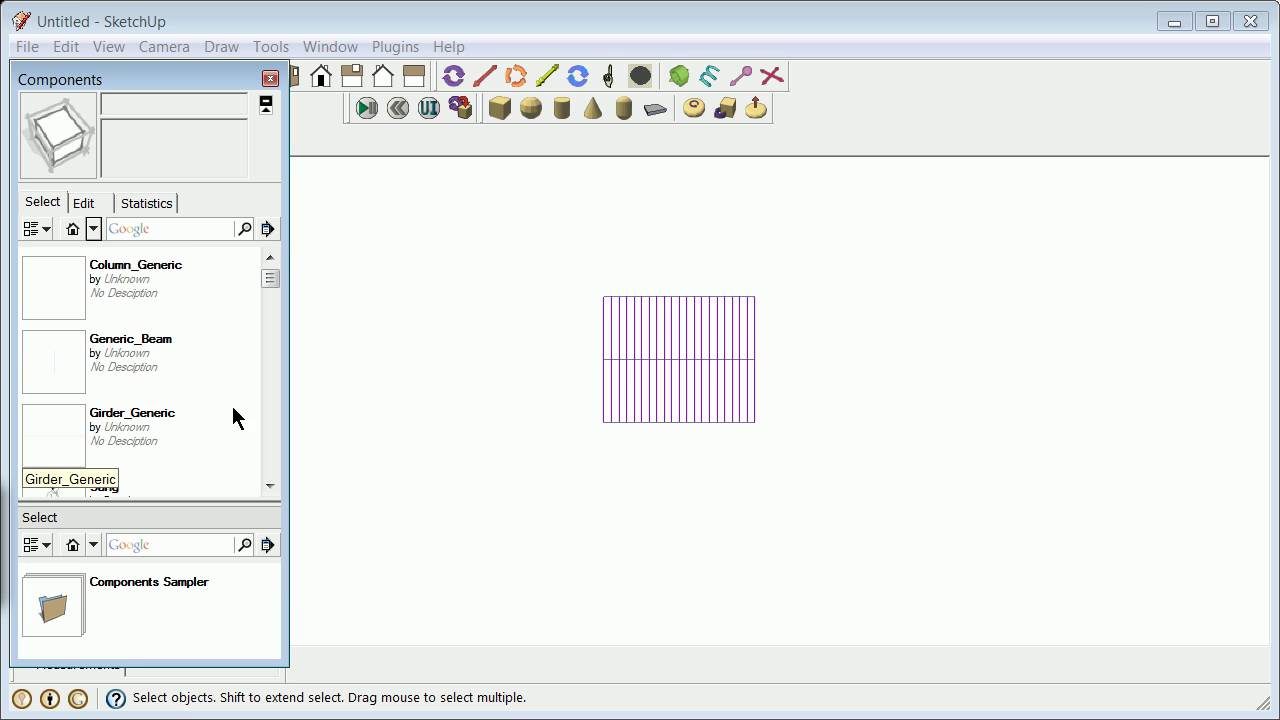
click(104, 354)
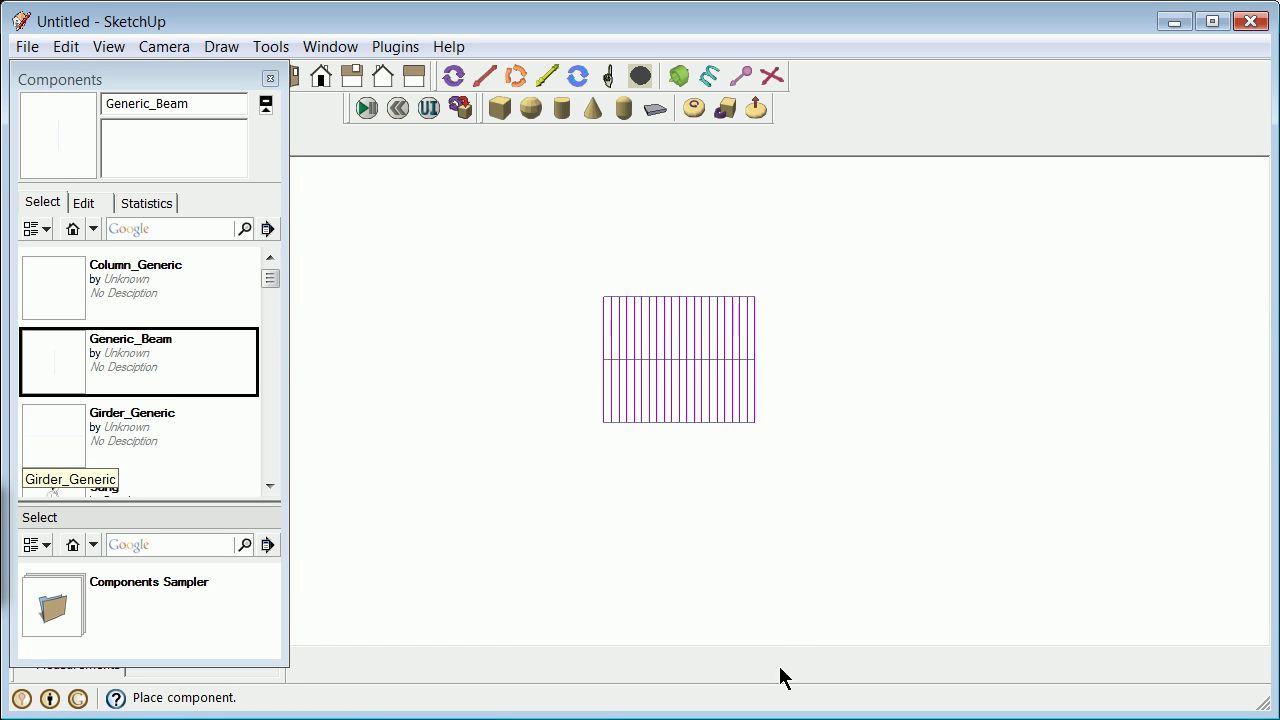
click(818, 410)
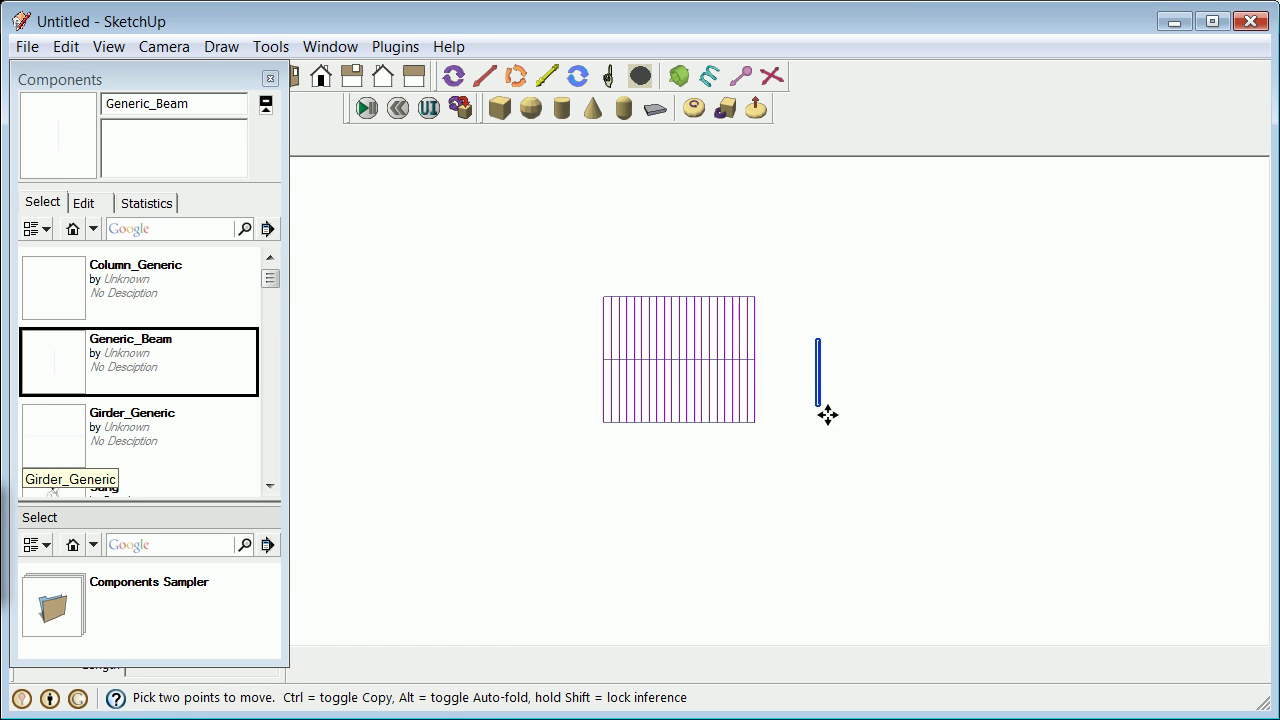
click(269, 78)
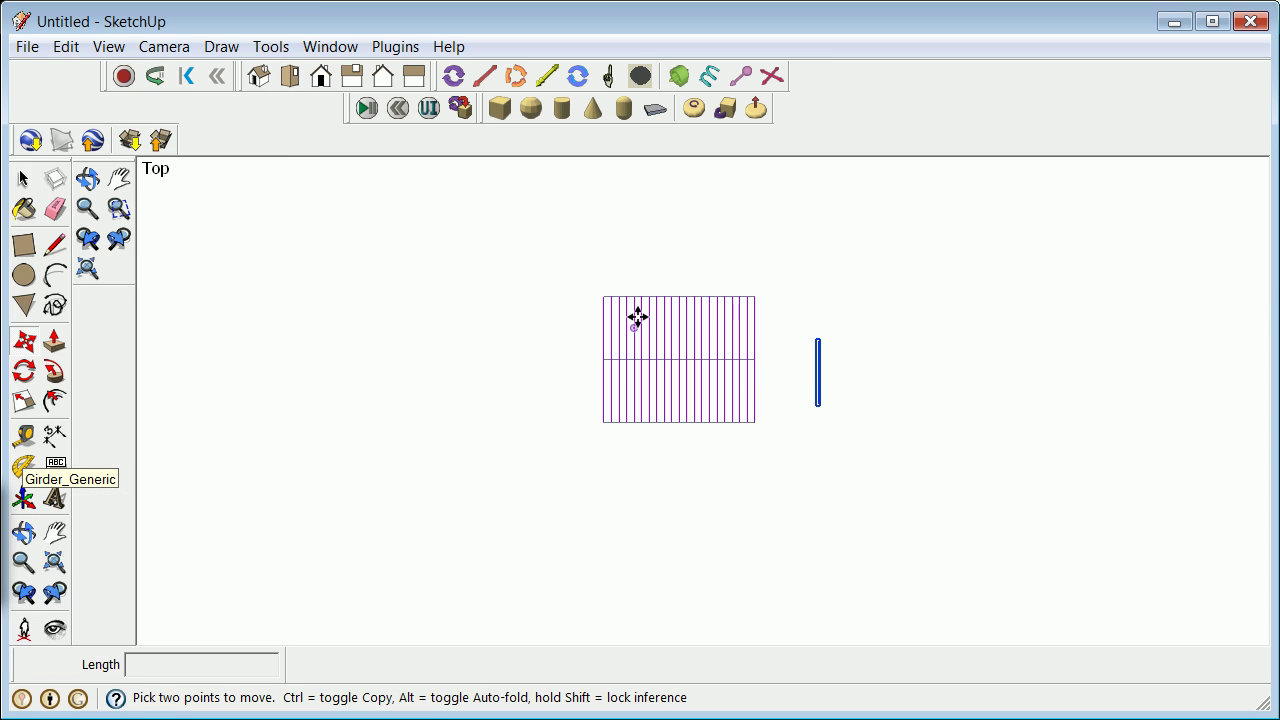
Step: Explode the separate Generic_Beam instance beside the structure into loose geometry
click(24, 533)
drag(823, 417, 834, 343)
scroll(817, 506, up, 5)
scroll(800, 366, up, 4)
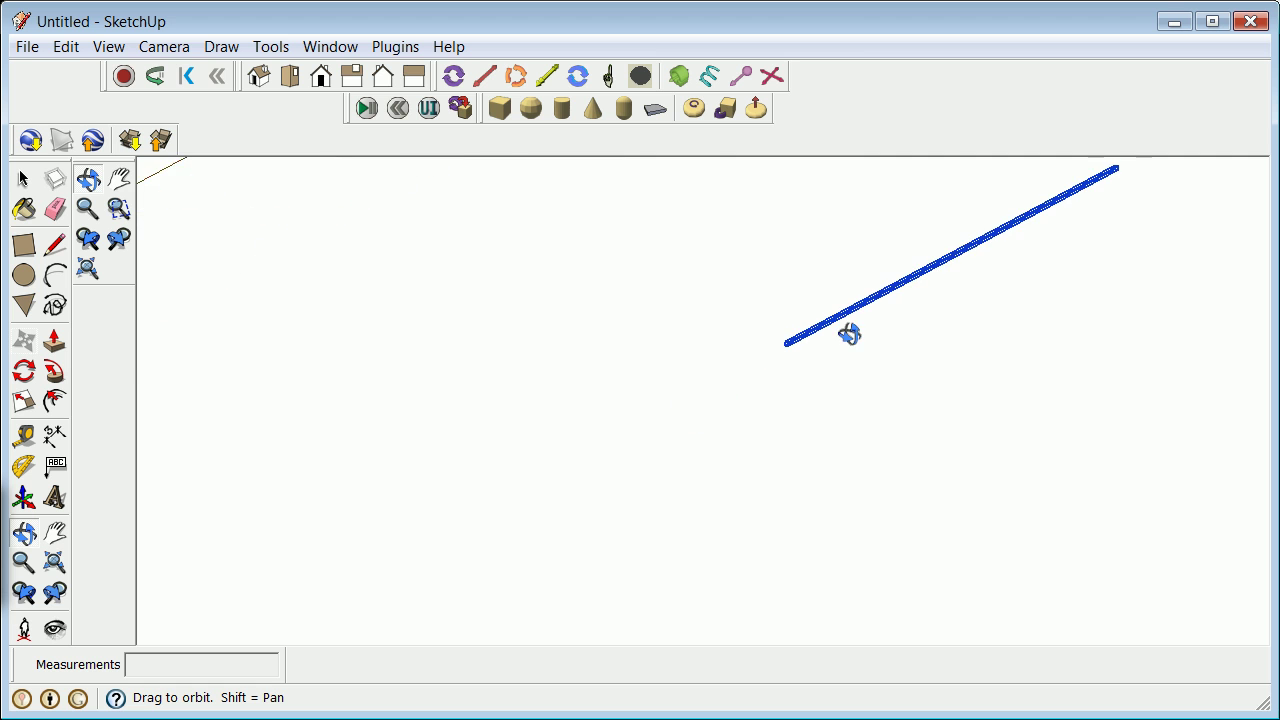
click(23, 178)
click(466, 340)
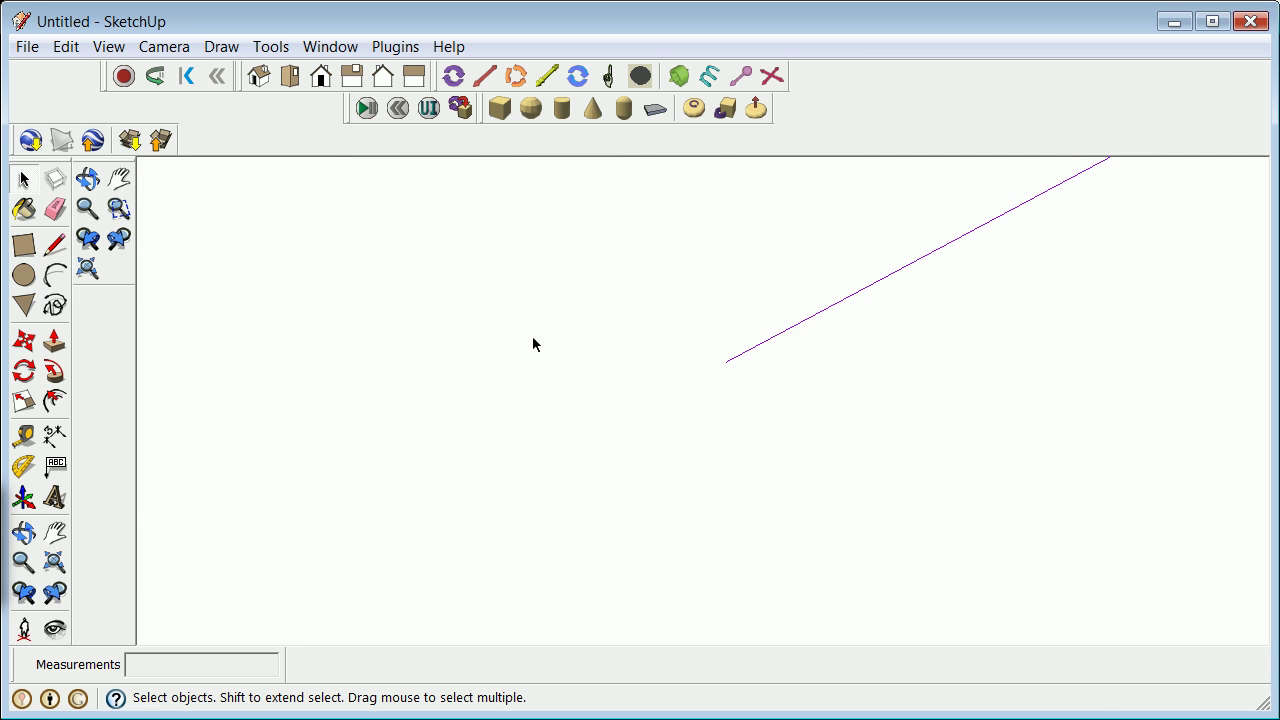
click(729, 363)
right_click(729, 363)
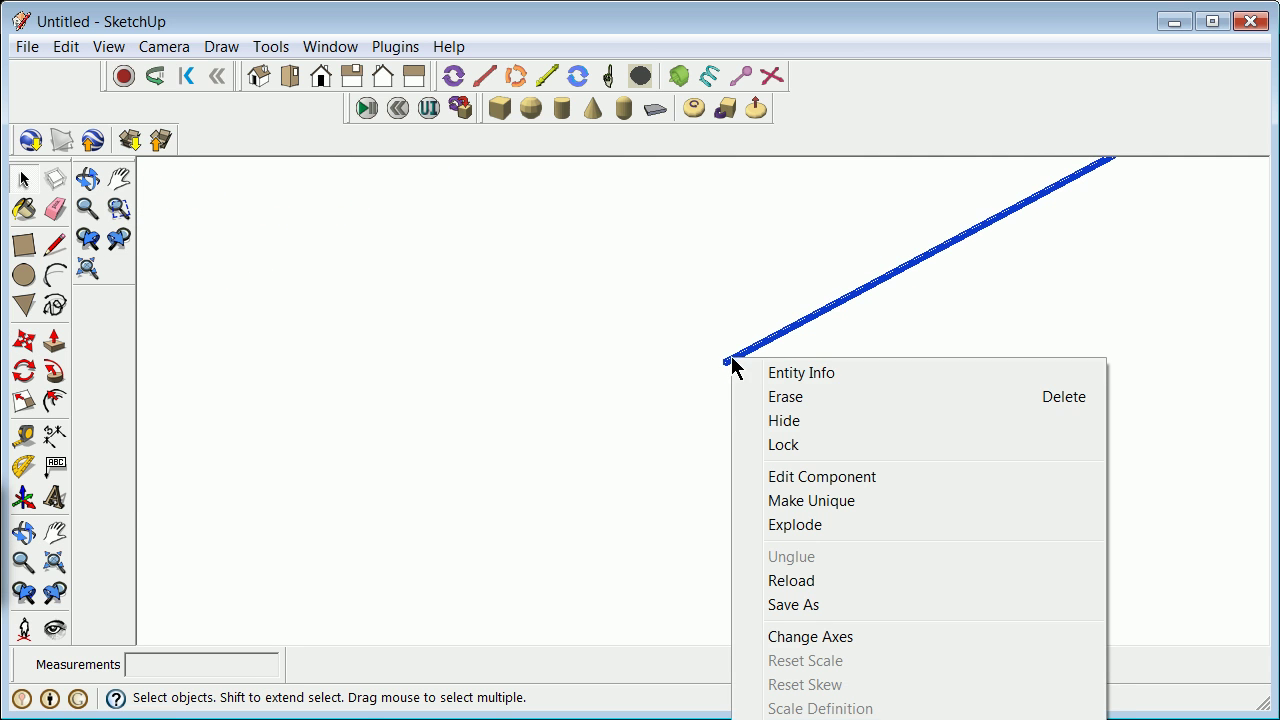
click(815, 524)
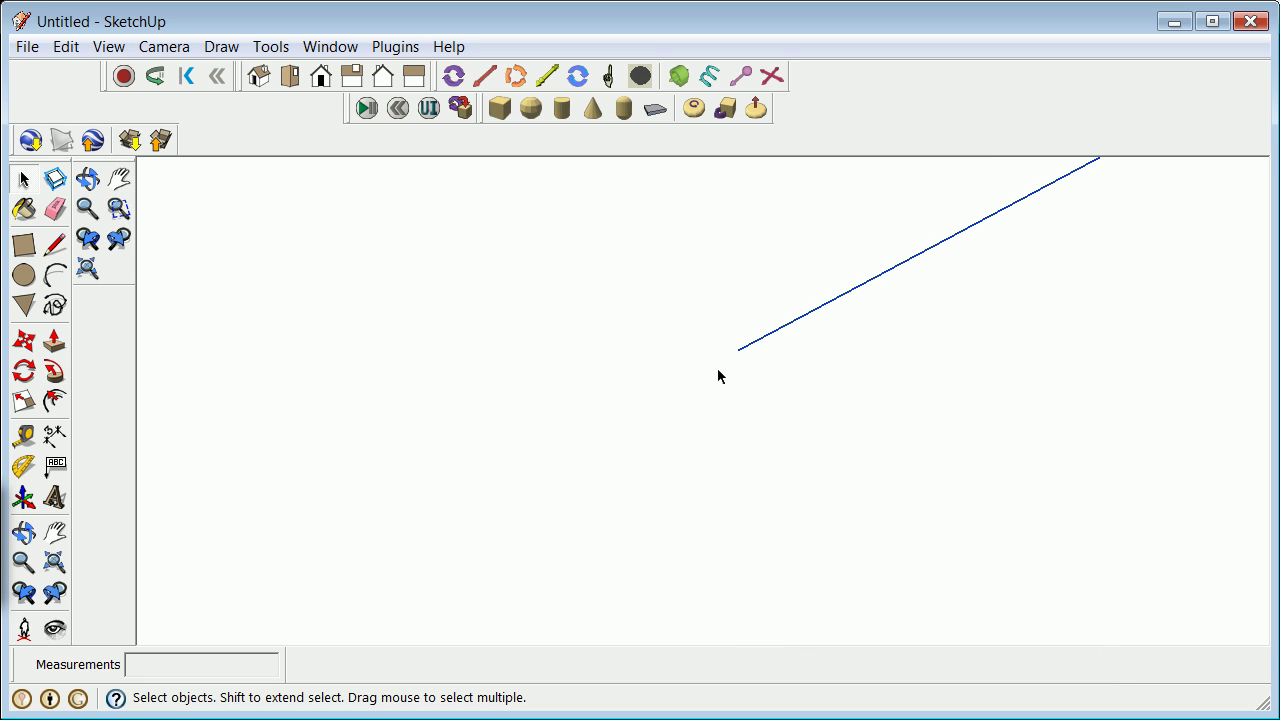
Step: Draw a rectangle about 1.07' by 1.73' next to the exploded beam line and Push/Pull it upward into a box
click(25, 242)
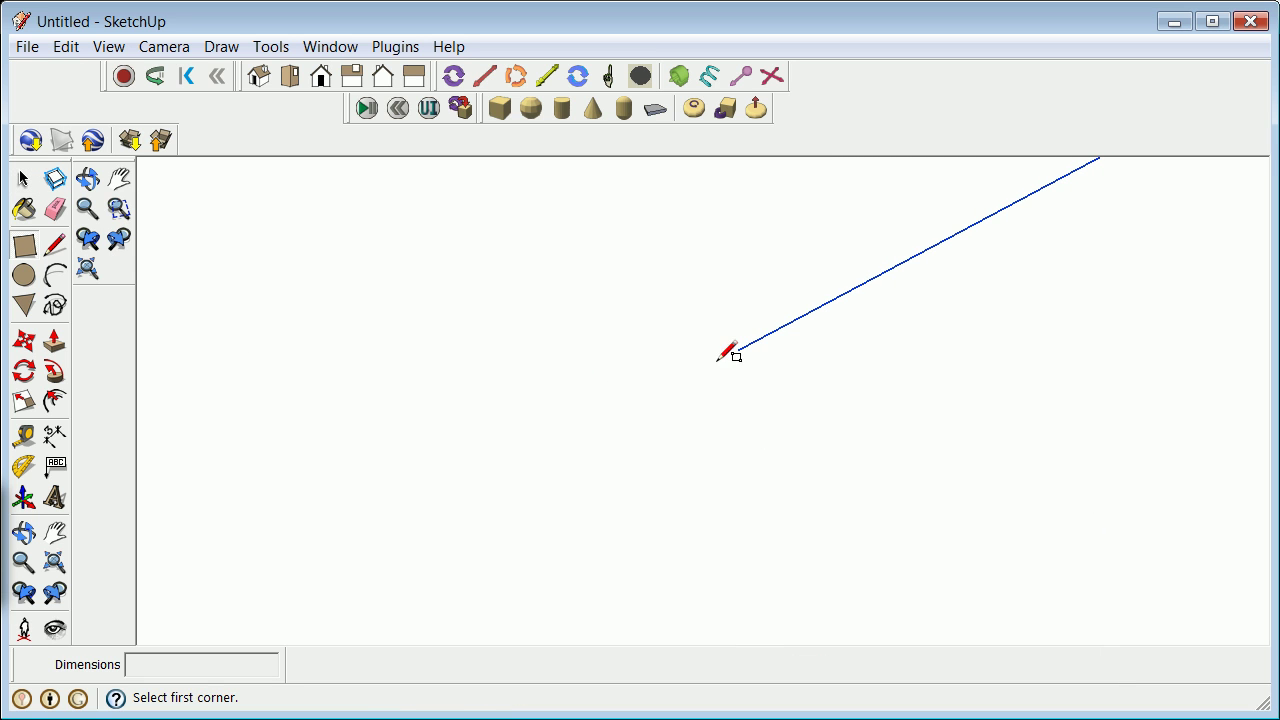
click(771, 355)
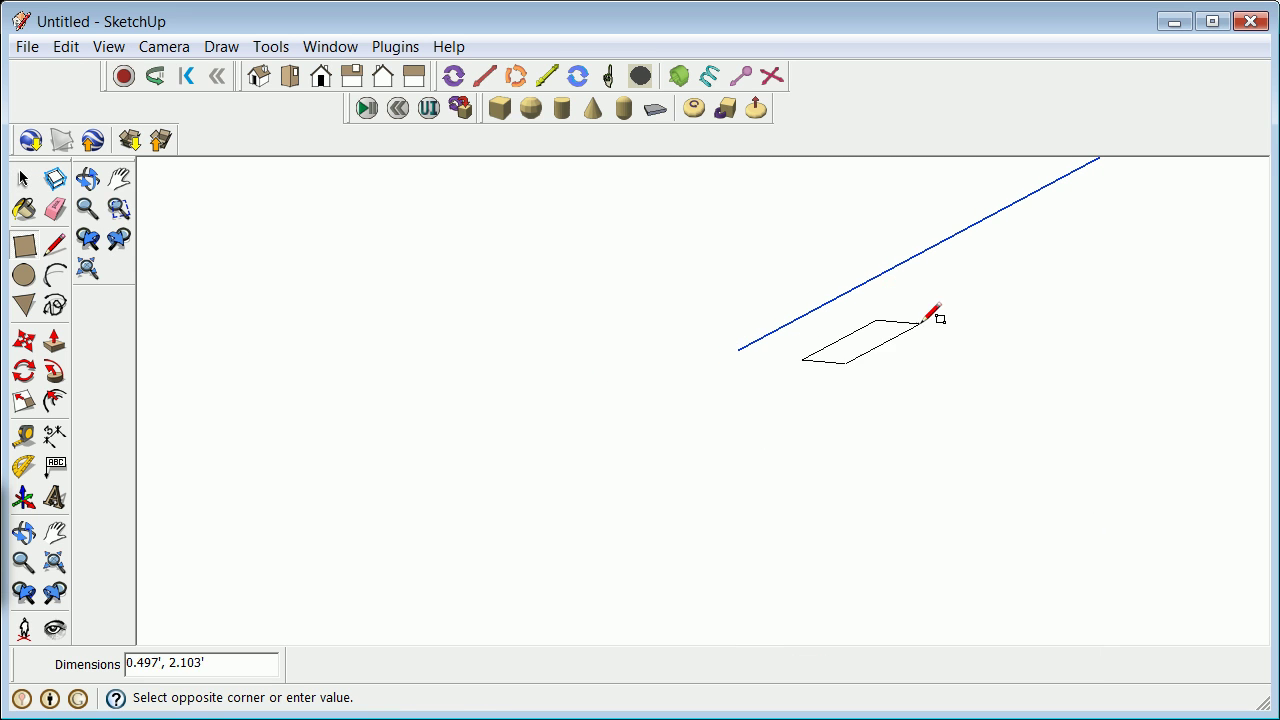
click(958, 334)
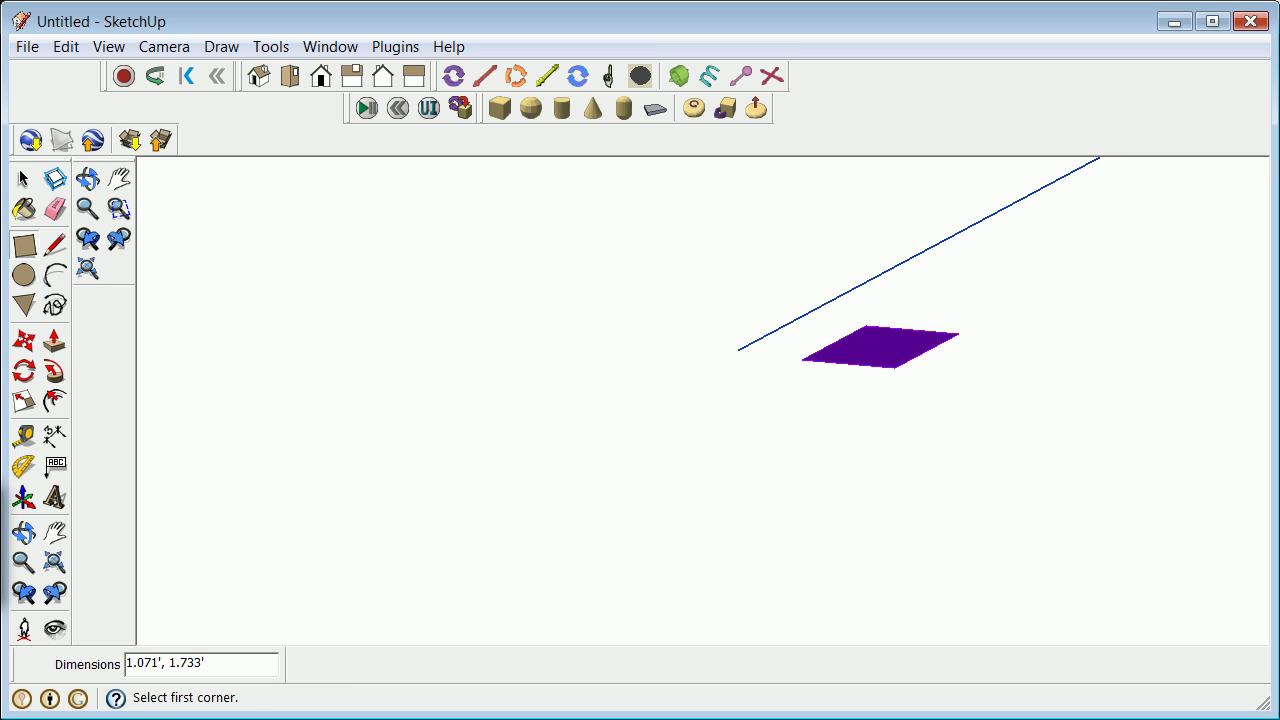
click(54, 341)
drag(907, 343, 900, 297)
click(26, 180)
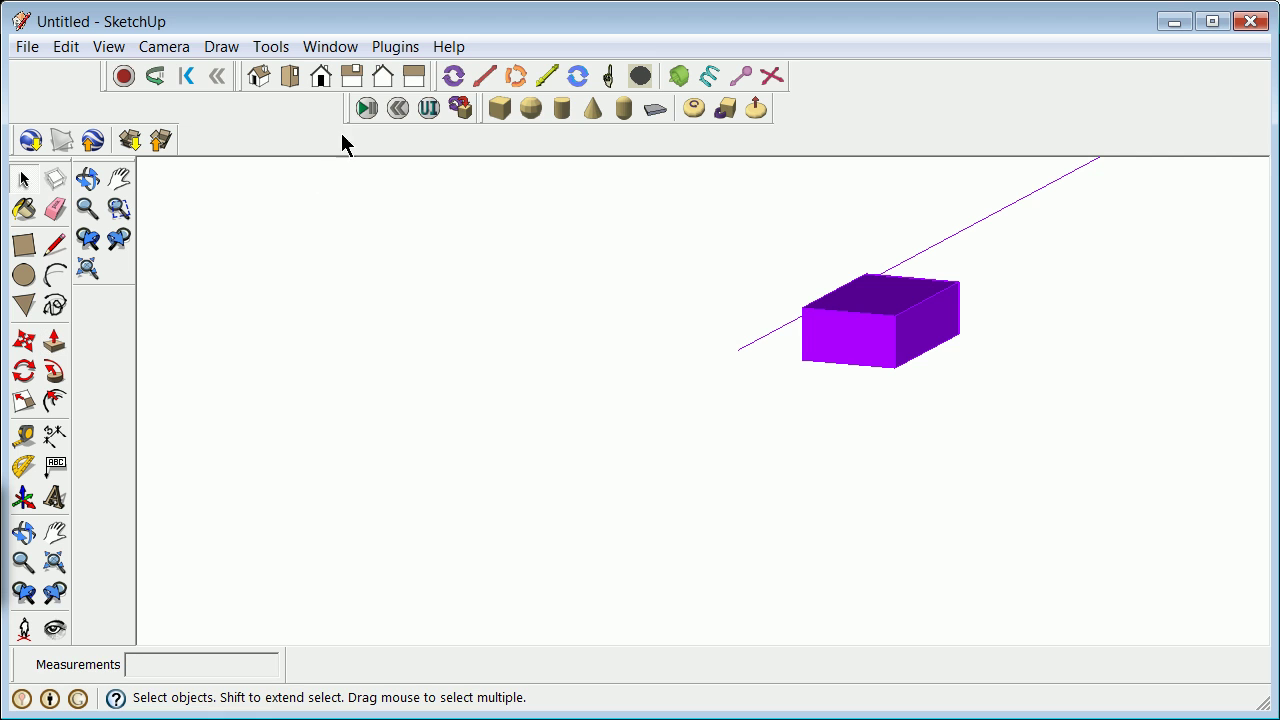
Step: Add a layer named beam_render and make it the current layer
click(332, 47)
click(378, 209)
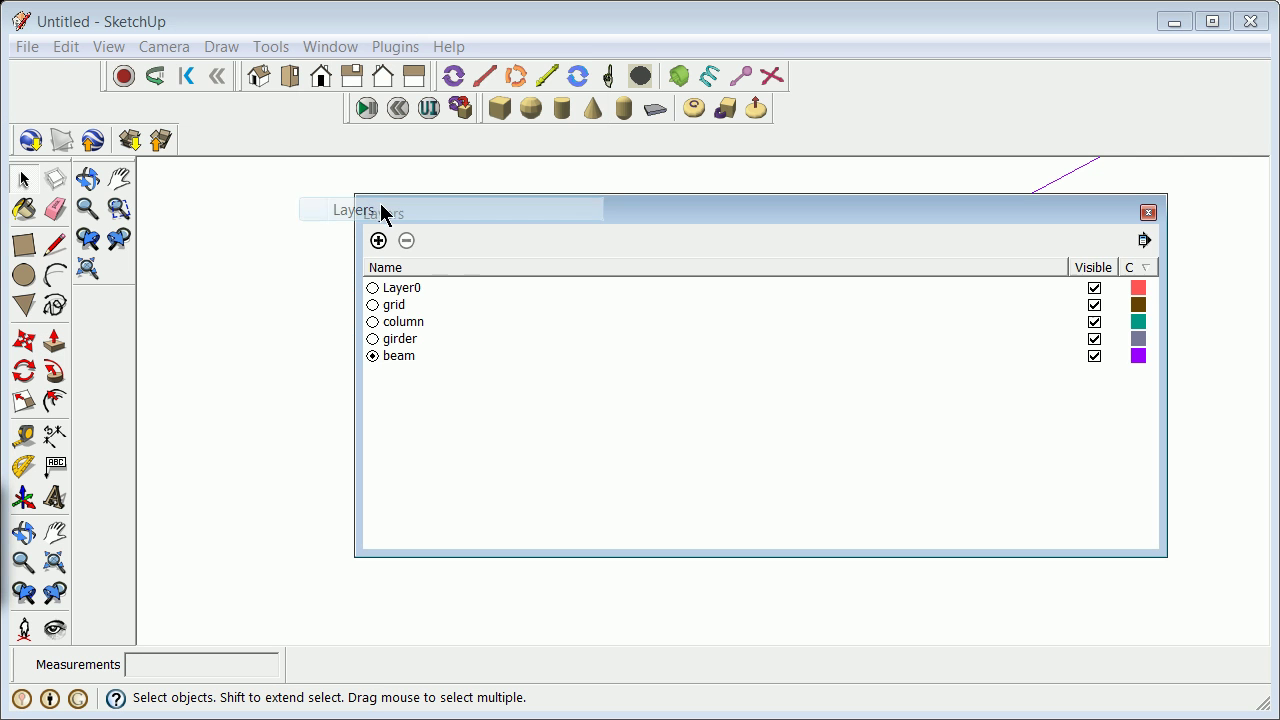
click(378, 241)
text(beam_render)
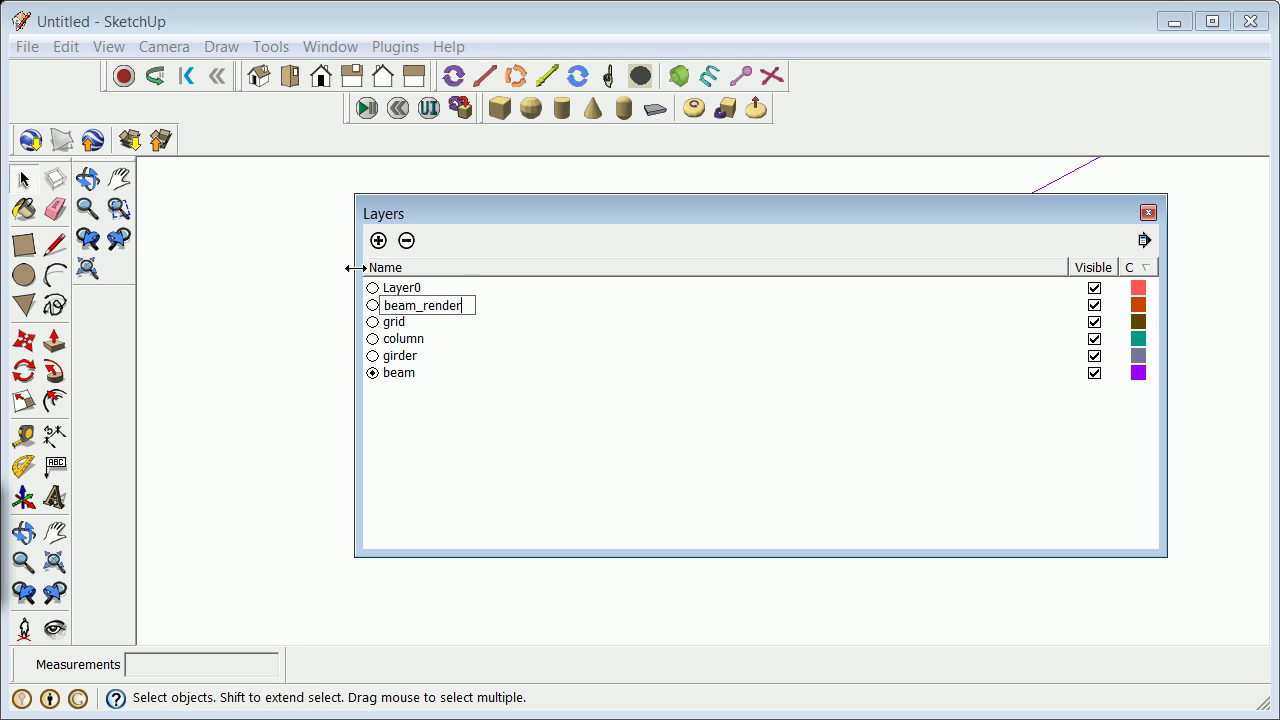
click(372, 306)
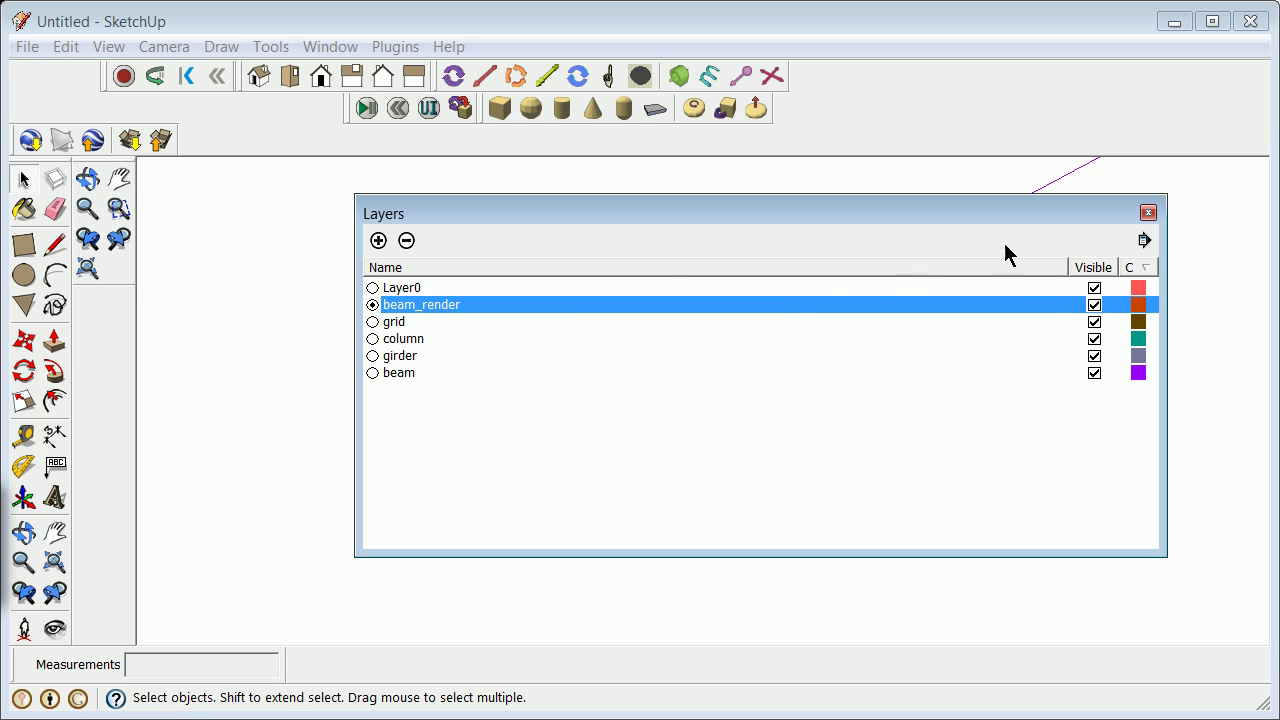
click(1148, 213)
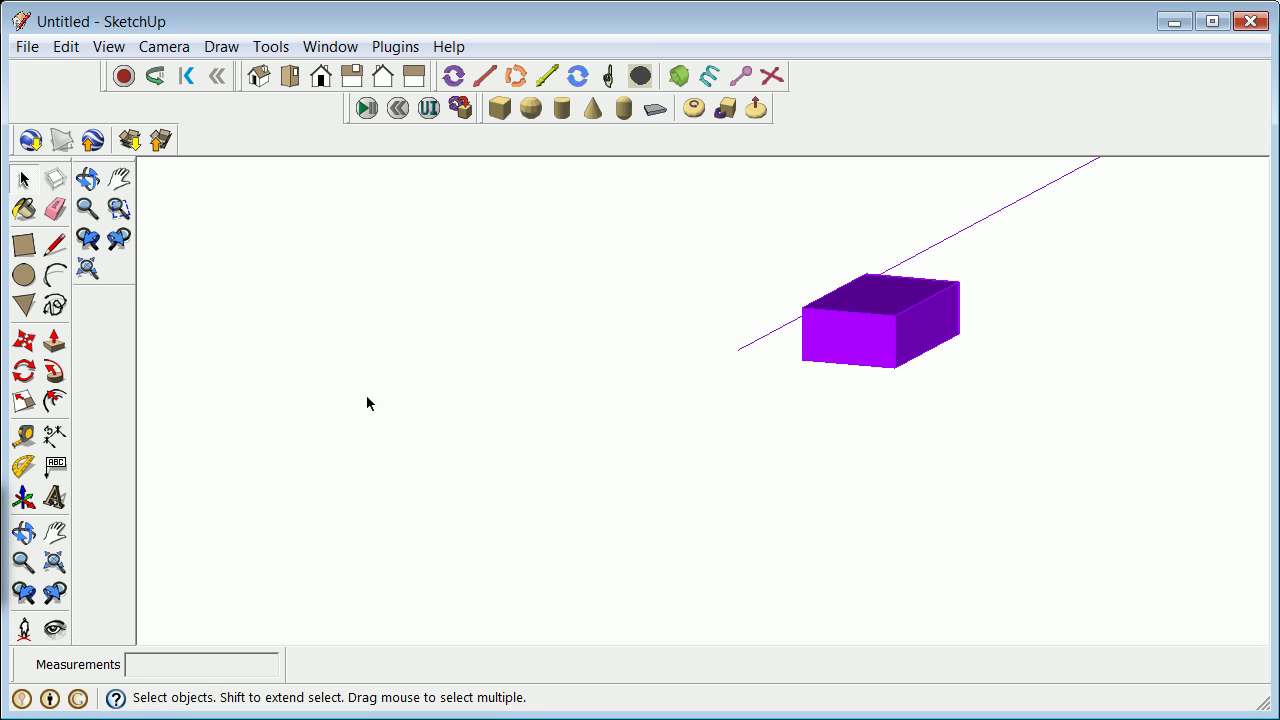
Step: Draw a rectangle about 0.465' by 0.213' on the box's front face, standing on its bottom edge
click(24, 248)
click(847, 320)
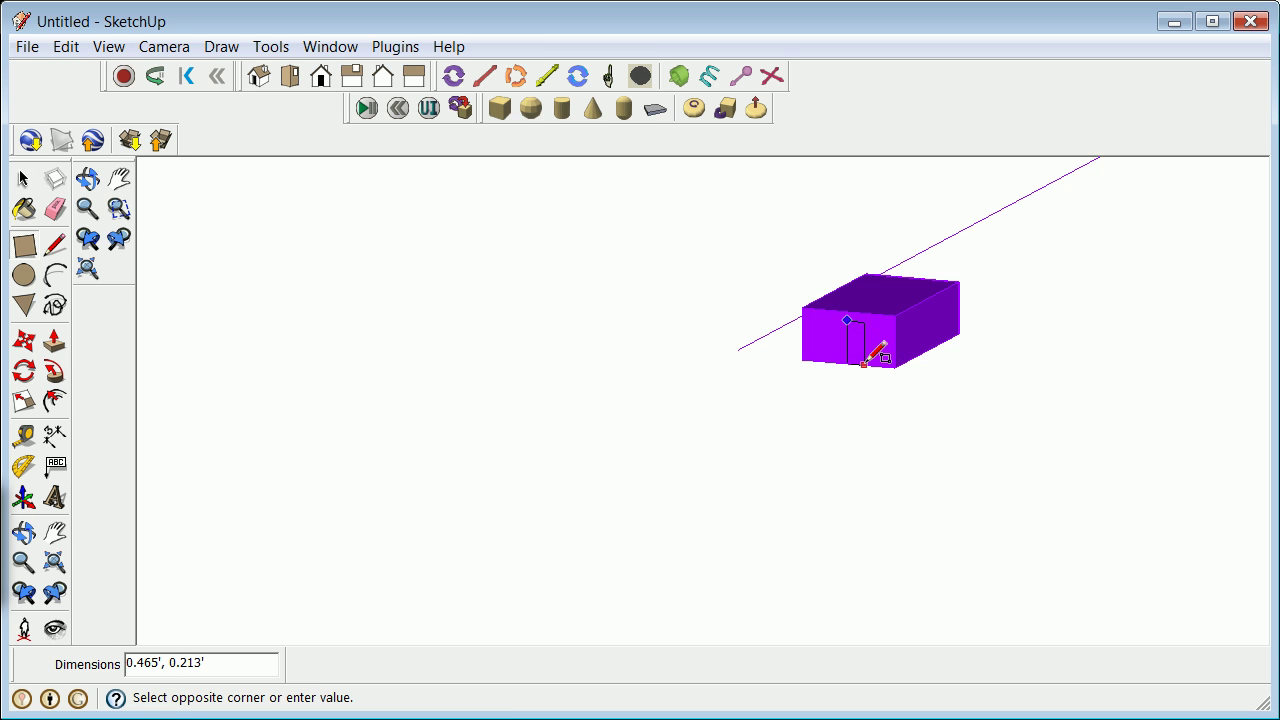
click(864, 364)
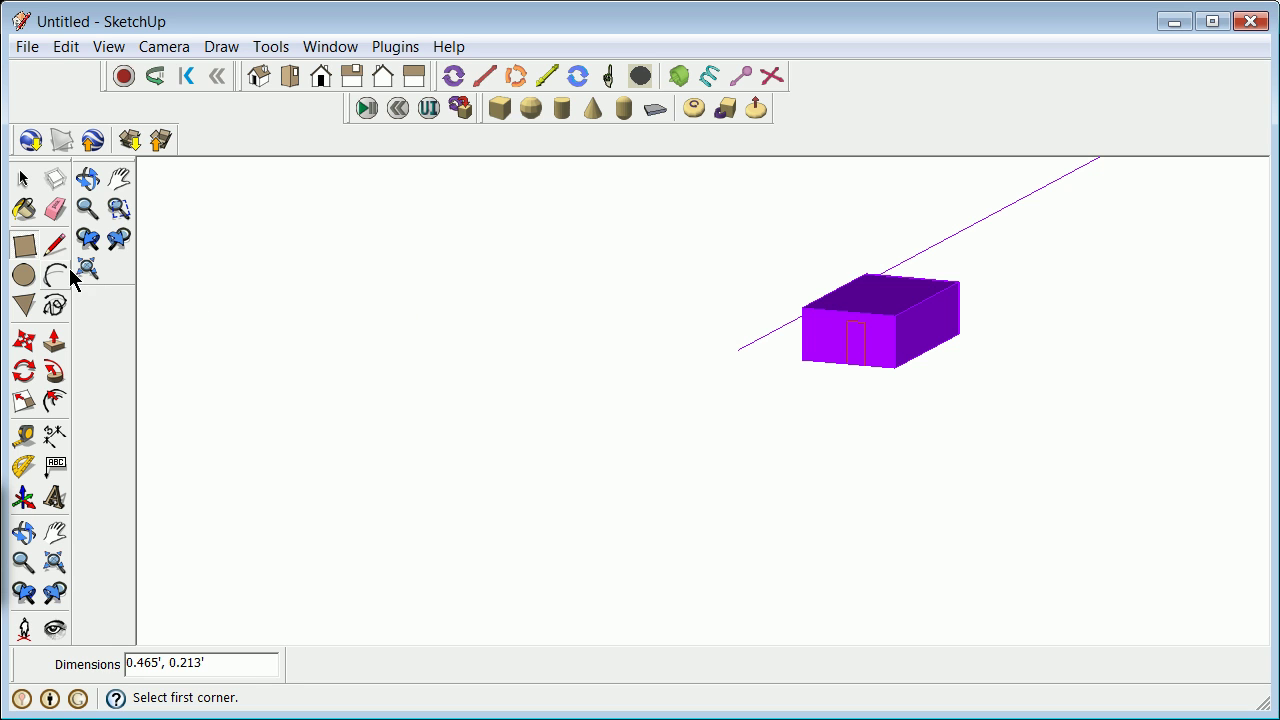
Step: Copy the small rectangular face by its bottom-edge midpoint onto the near end of the loose beam line
click(24, 181)
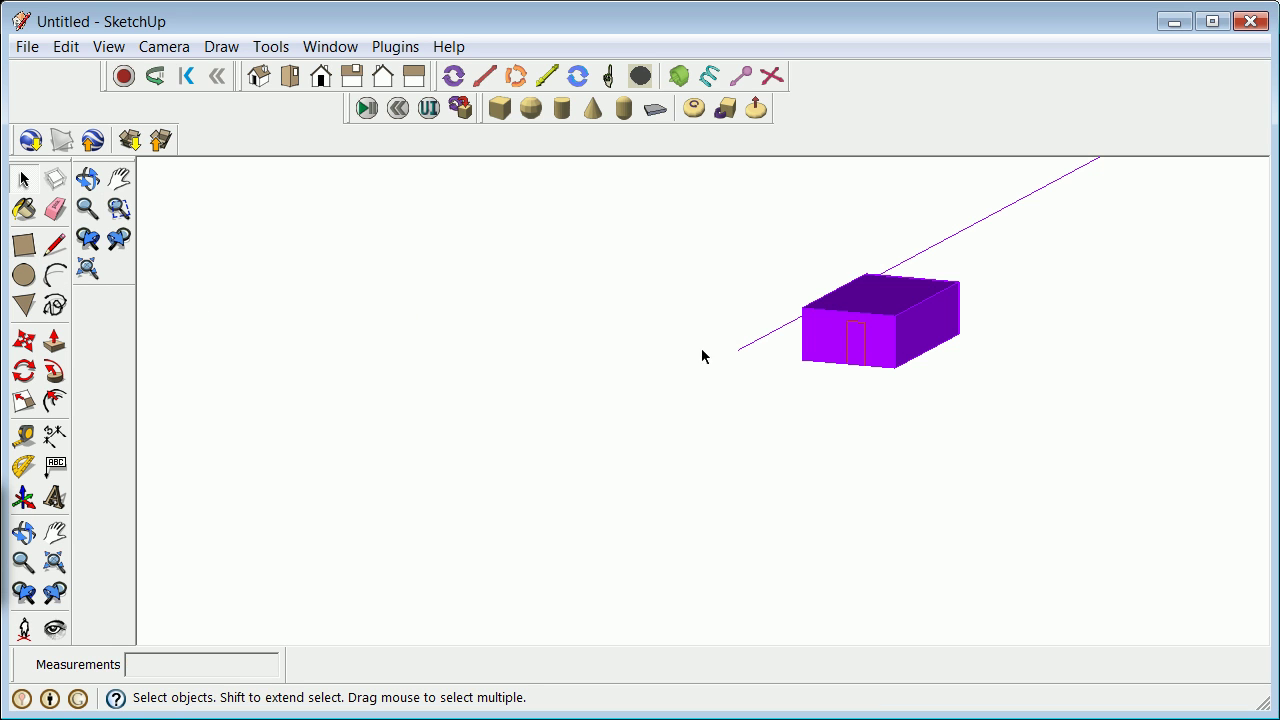
click(864, 352)
click(24, 341)
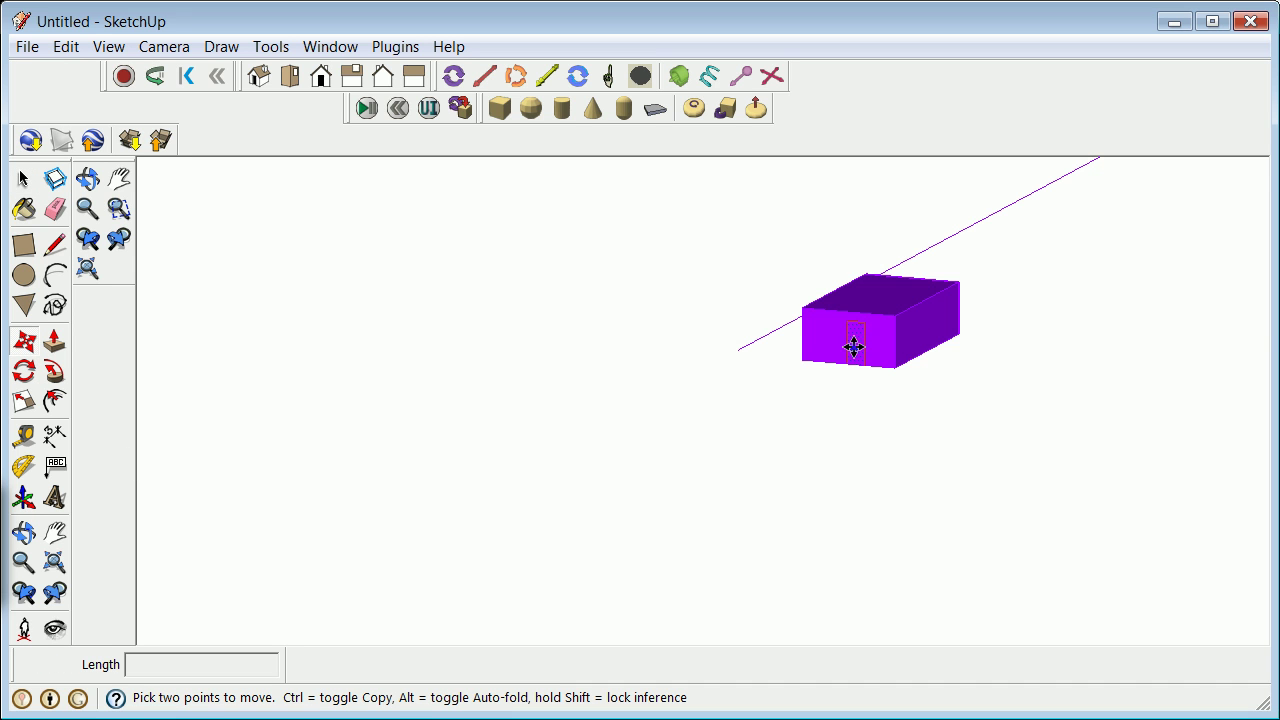
scroll(849, 363, up, 4)
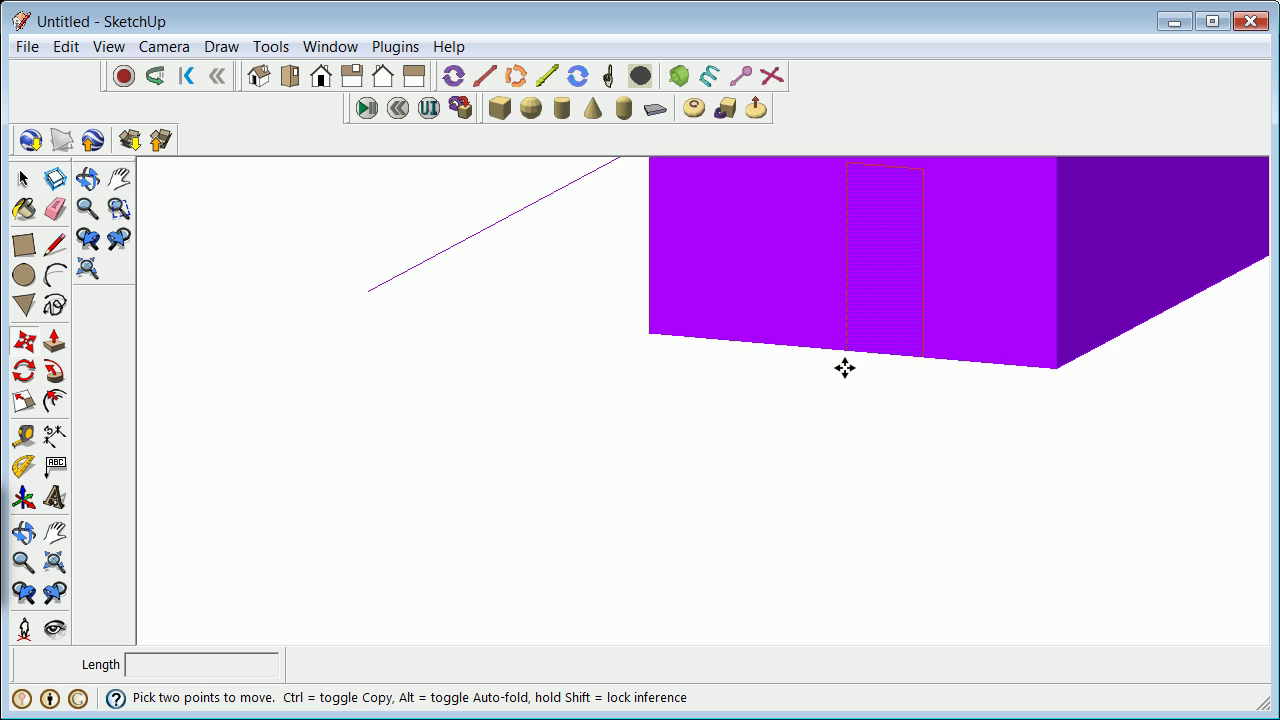
click(885, 354)
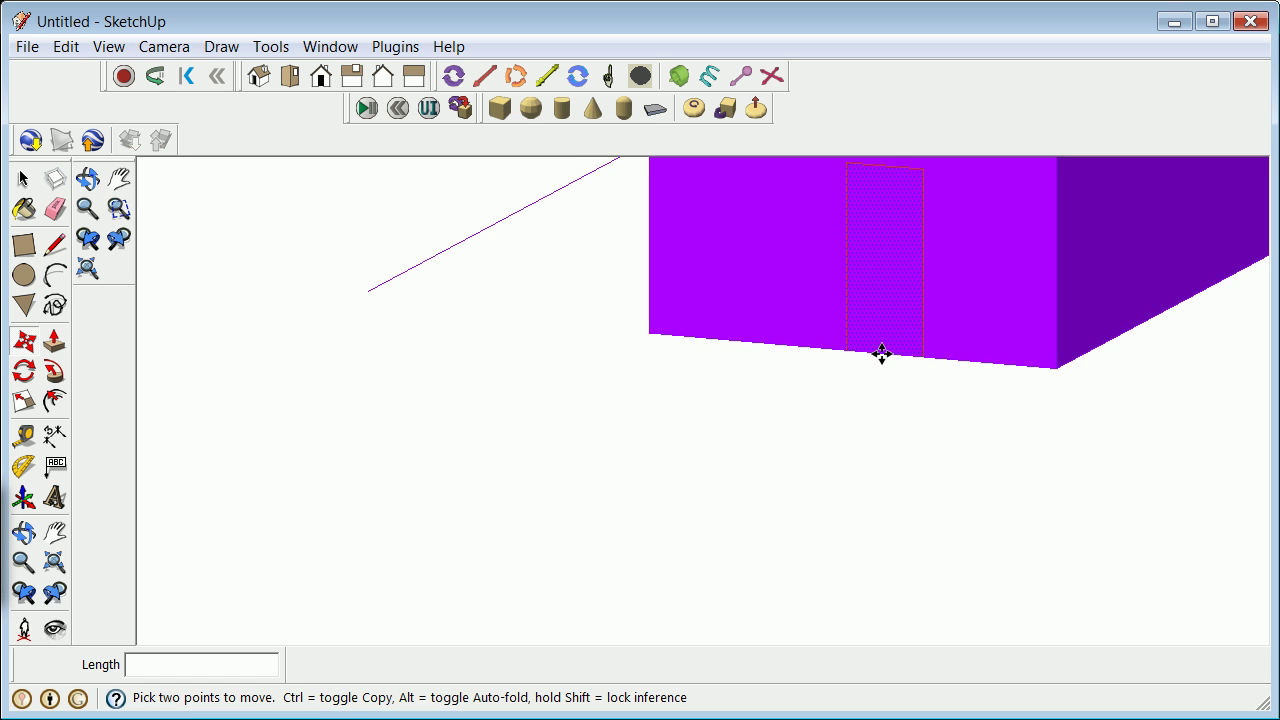
key(ctrl)
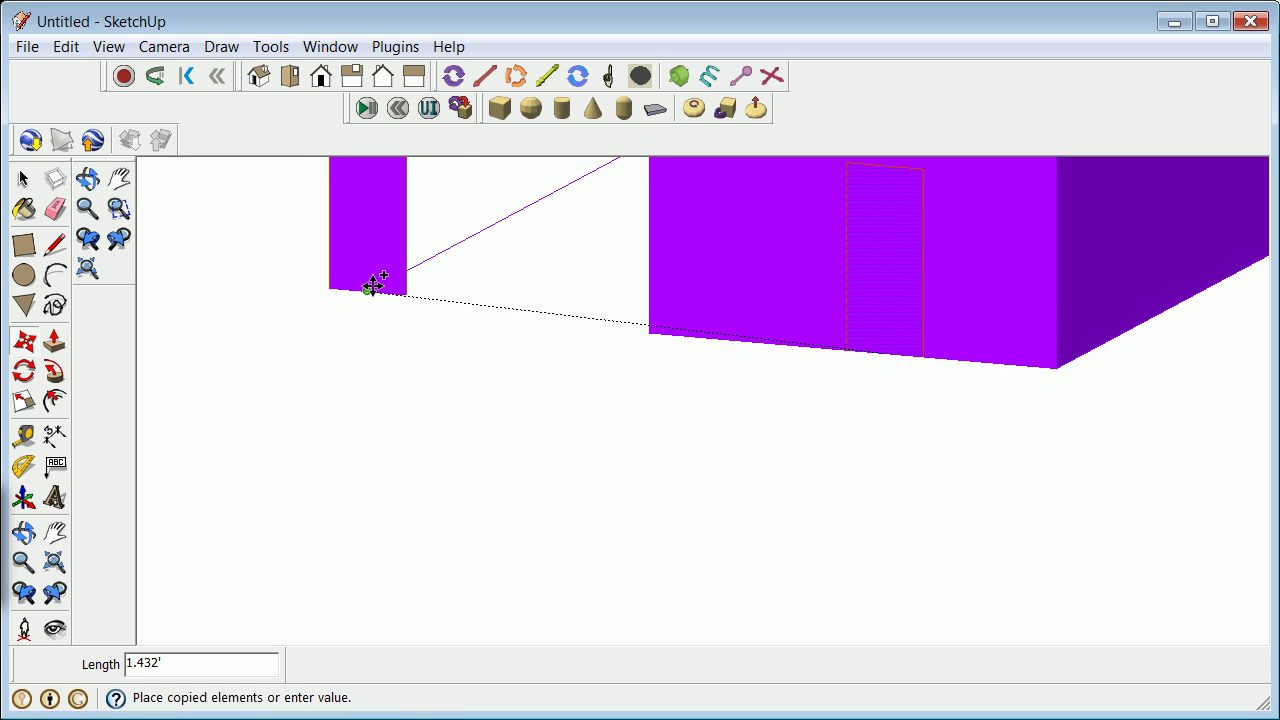
click(370, 287)
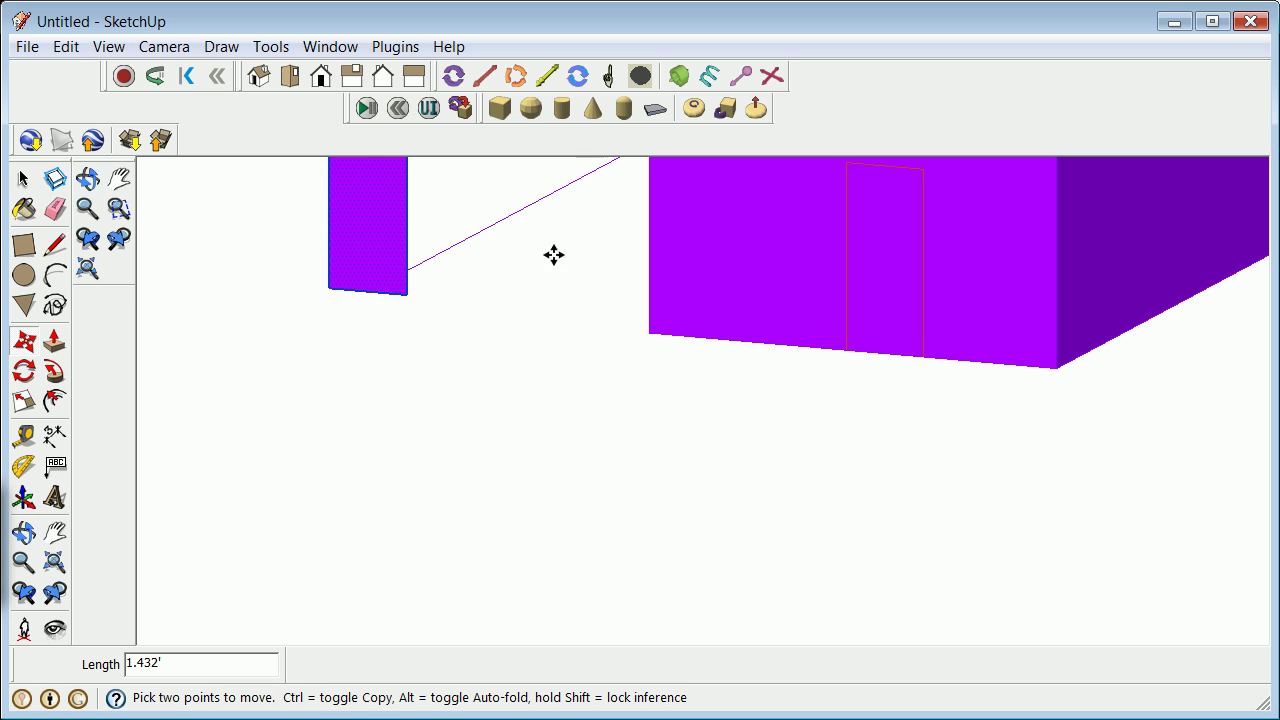
Step: Sweep the copied rectangle along the beam line with Follow Me
scroll(611, 260, down, 6)
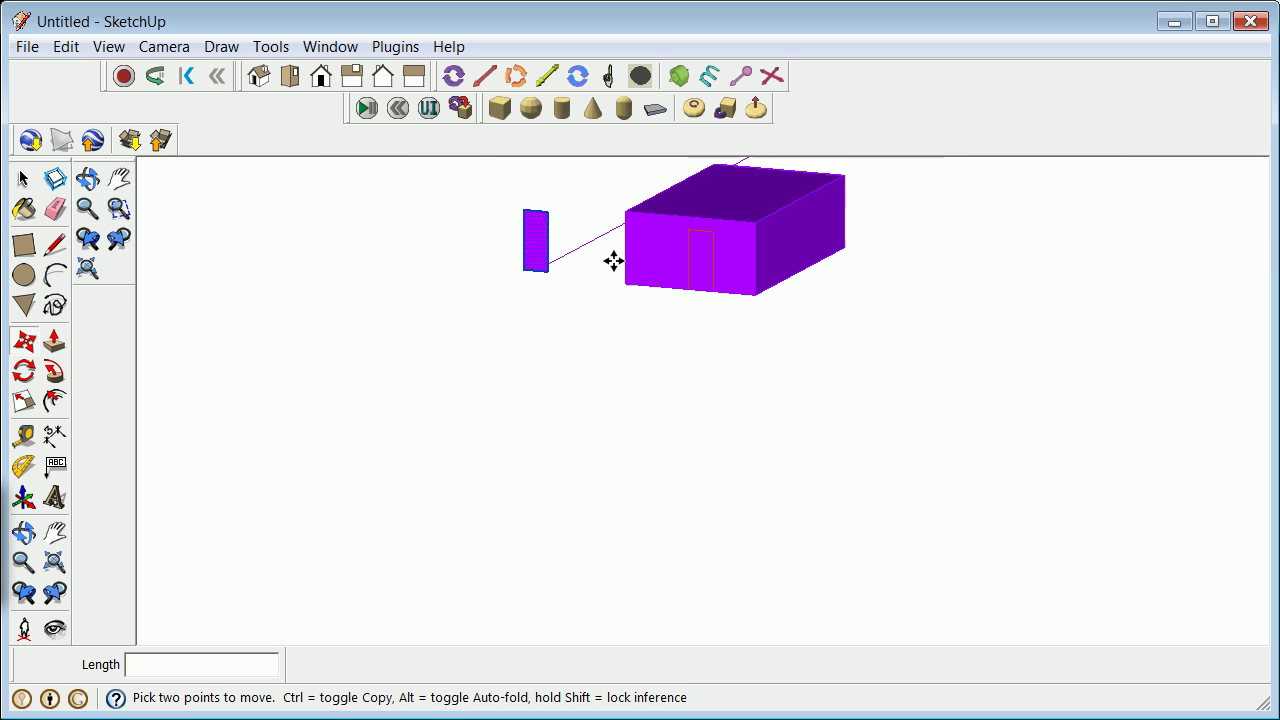
click(23, 532)
drag(700, 340, 586, 317)
scroll(558, 273, up, 2)
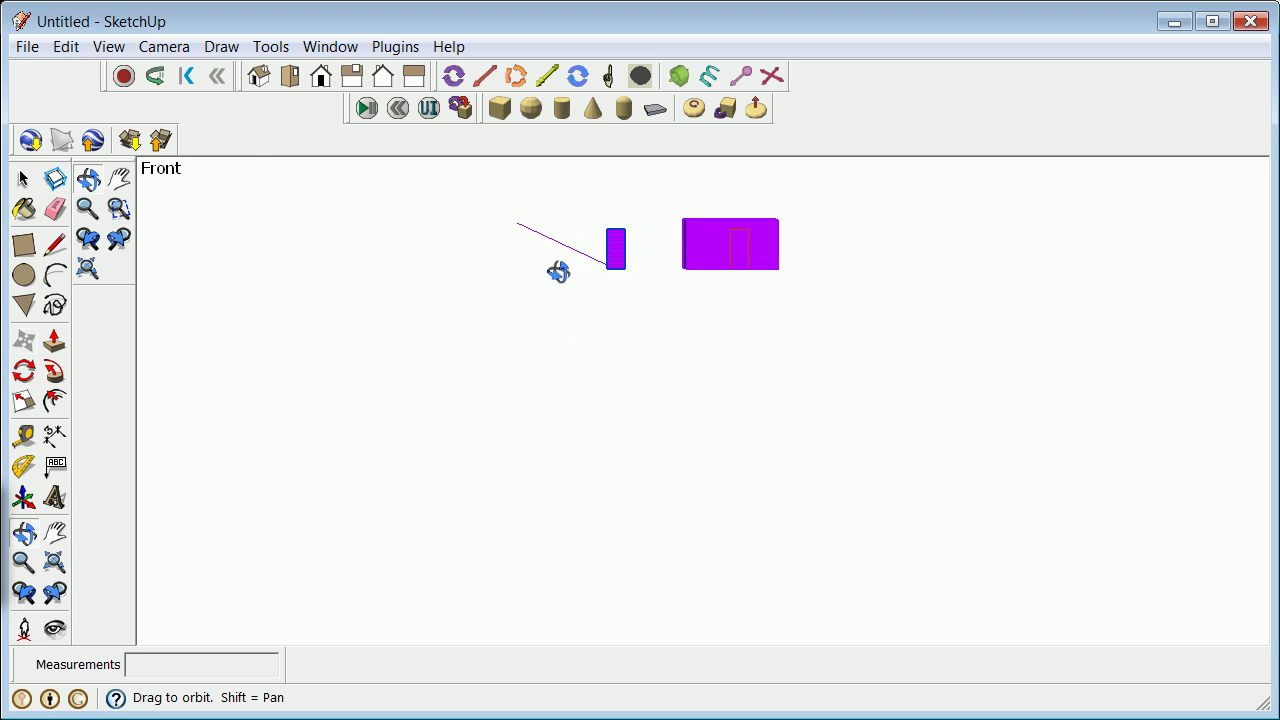
scroll(558, 273, up, 1)
click(21, 180)
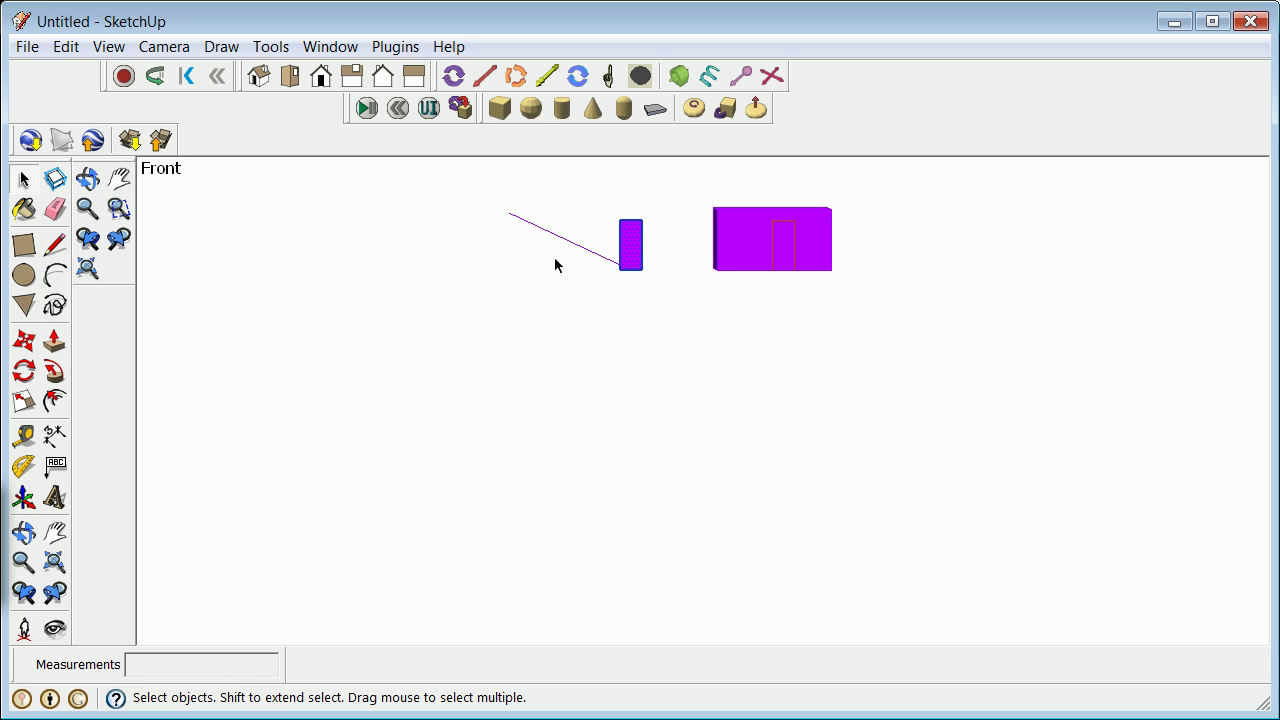
click(595, 257)
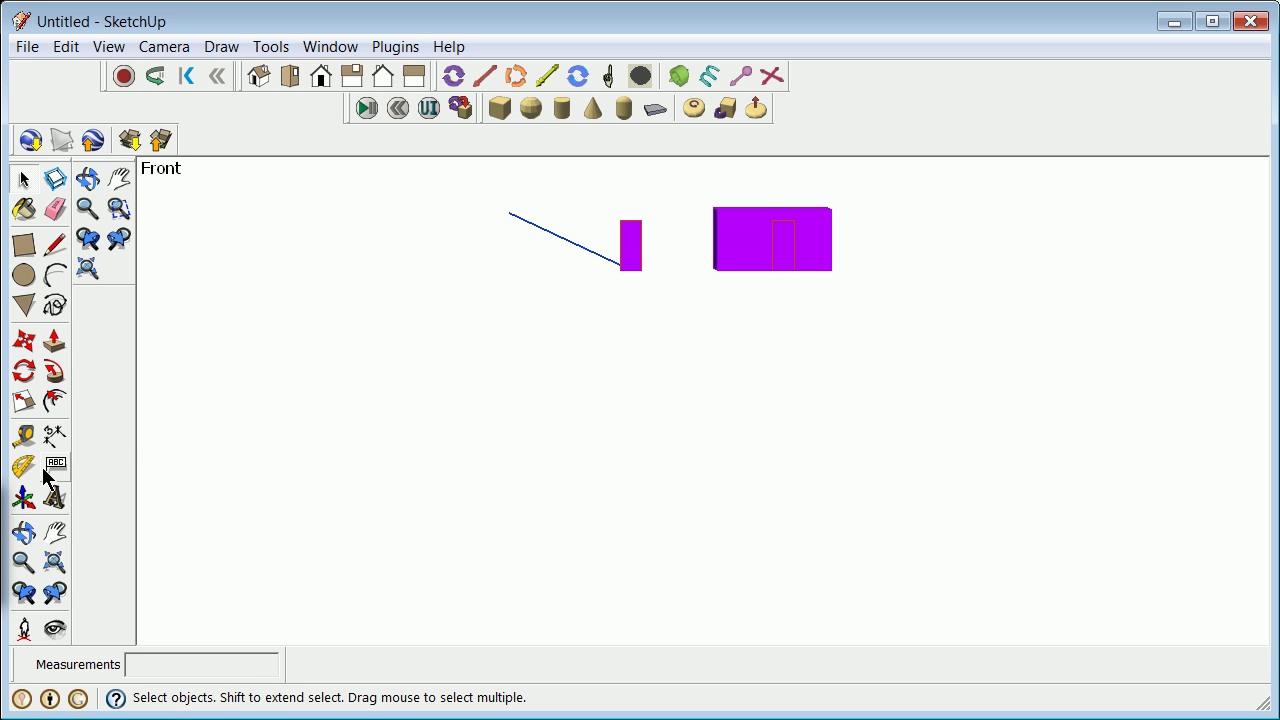
click(54, 372)
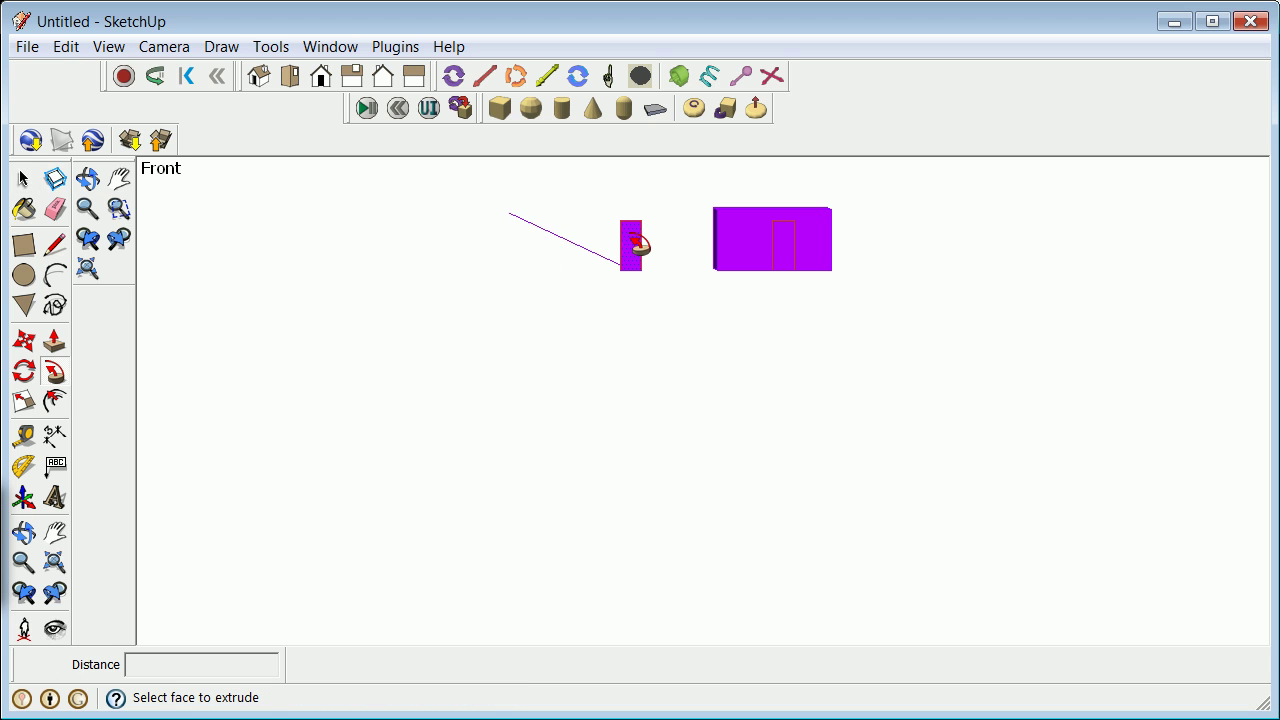
double_click(637, 245)
Step: Select the whole swept beam and start making it a component named Beam_Generic
click(24, 180)
scroll(469, 303, down, 2)
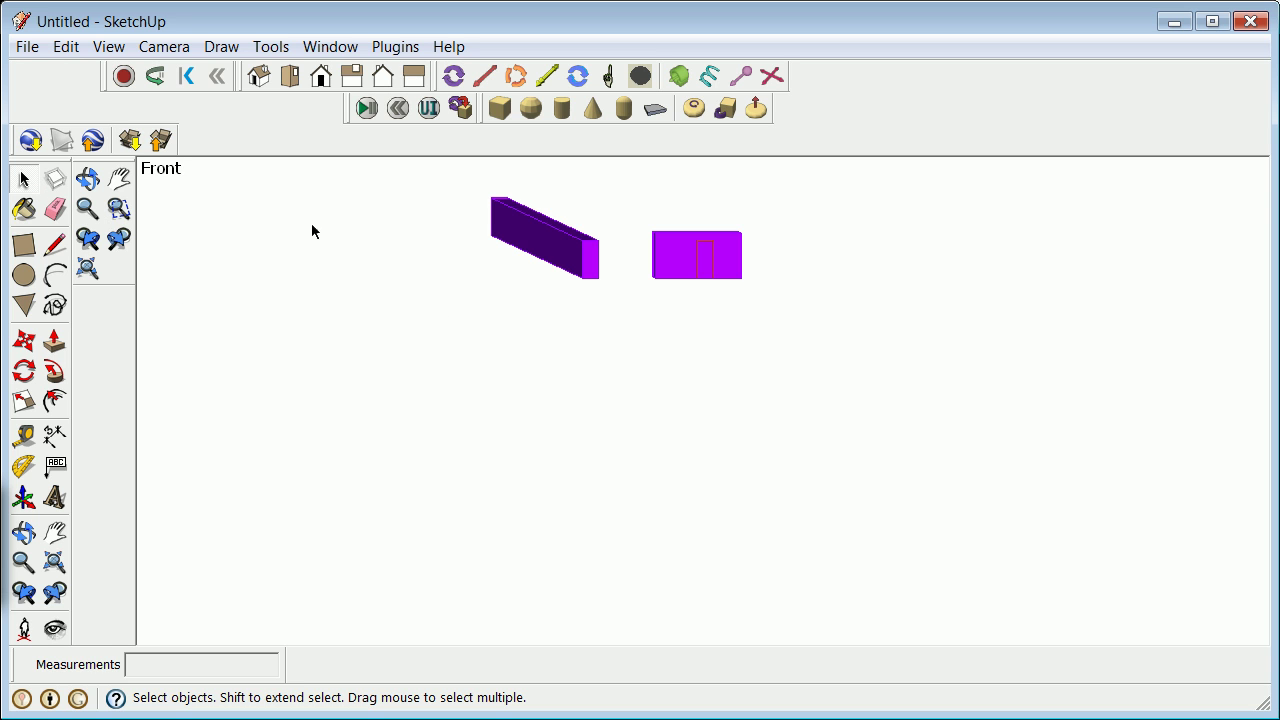
drag(604, 253, 627, 295)
click(332, 48)
click(641, 184)
drag(557, 272, 613, 297)
right_click(590, 266)
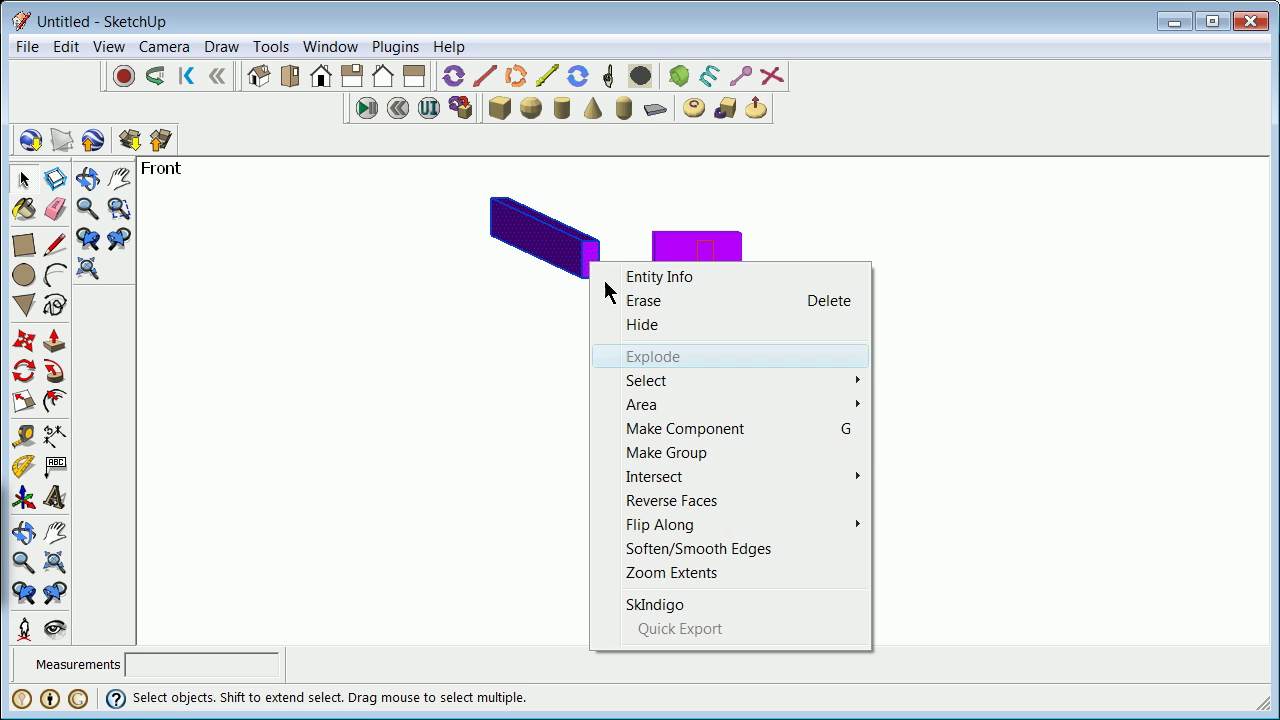
click(742, 428)
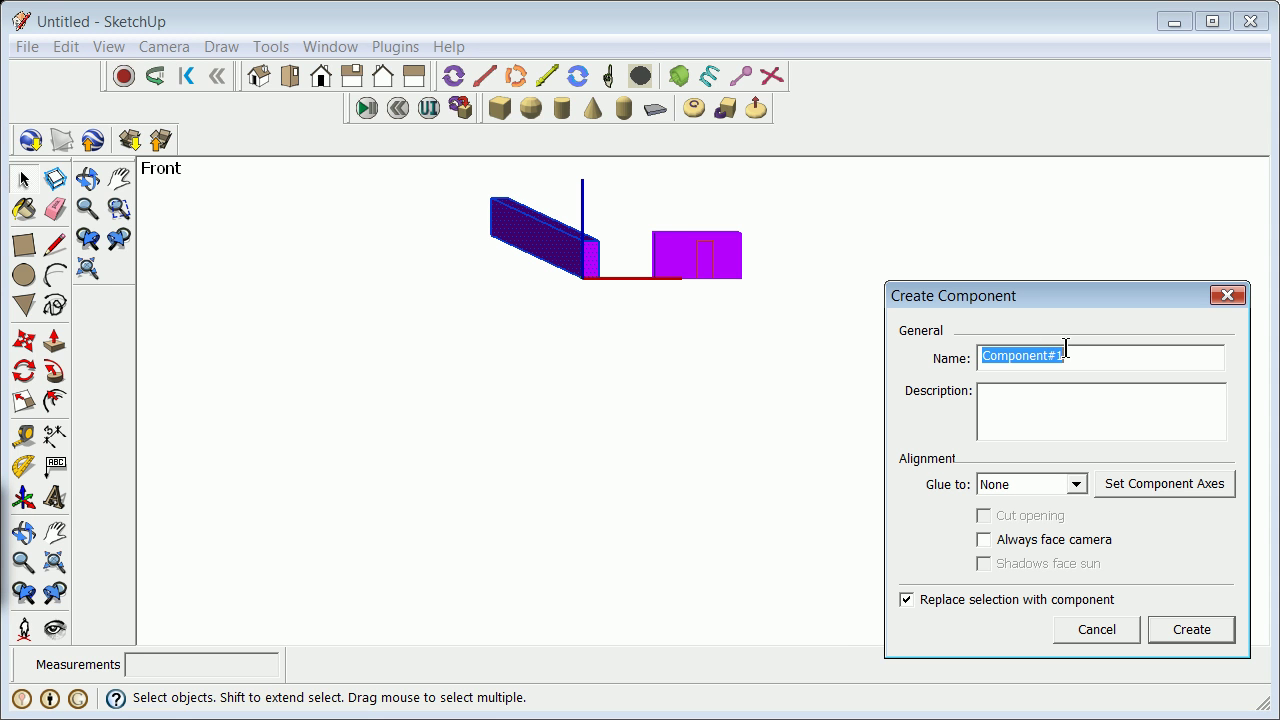
text(Beam_Generic)
Step: Set the component axes with the origin at the bottom-edge midpoint of the beam's end face and create the component
click(1135, 481)
scroll(600, 275, up, 5)
click(560, 270)
click(576, 274)
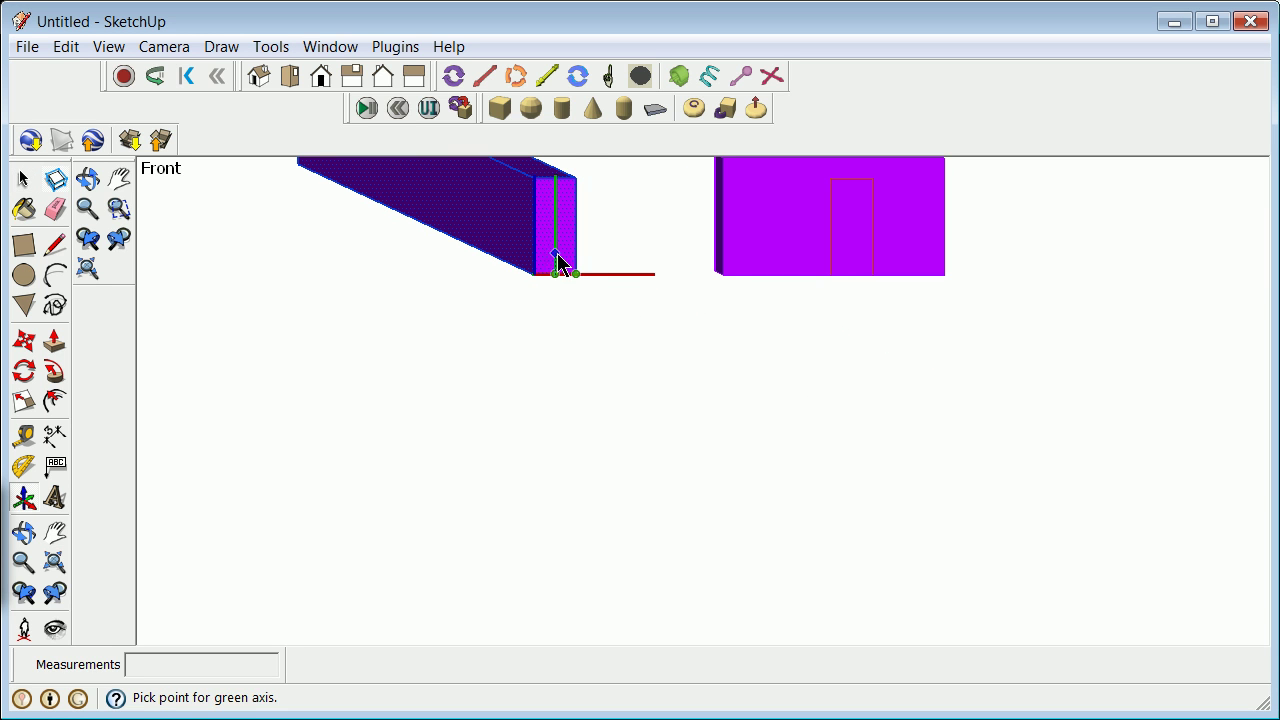
click(480, 255)
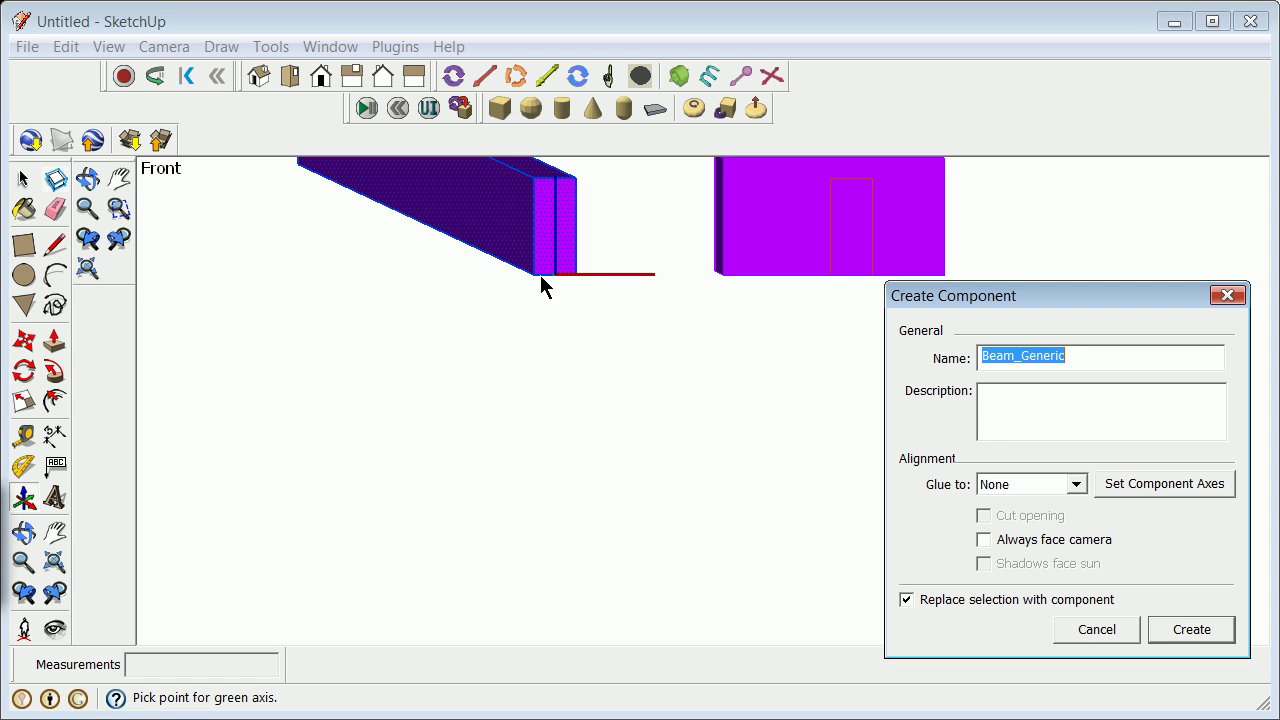
click(1185, 630)
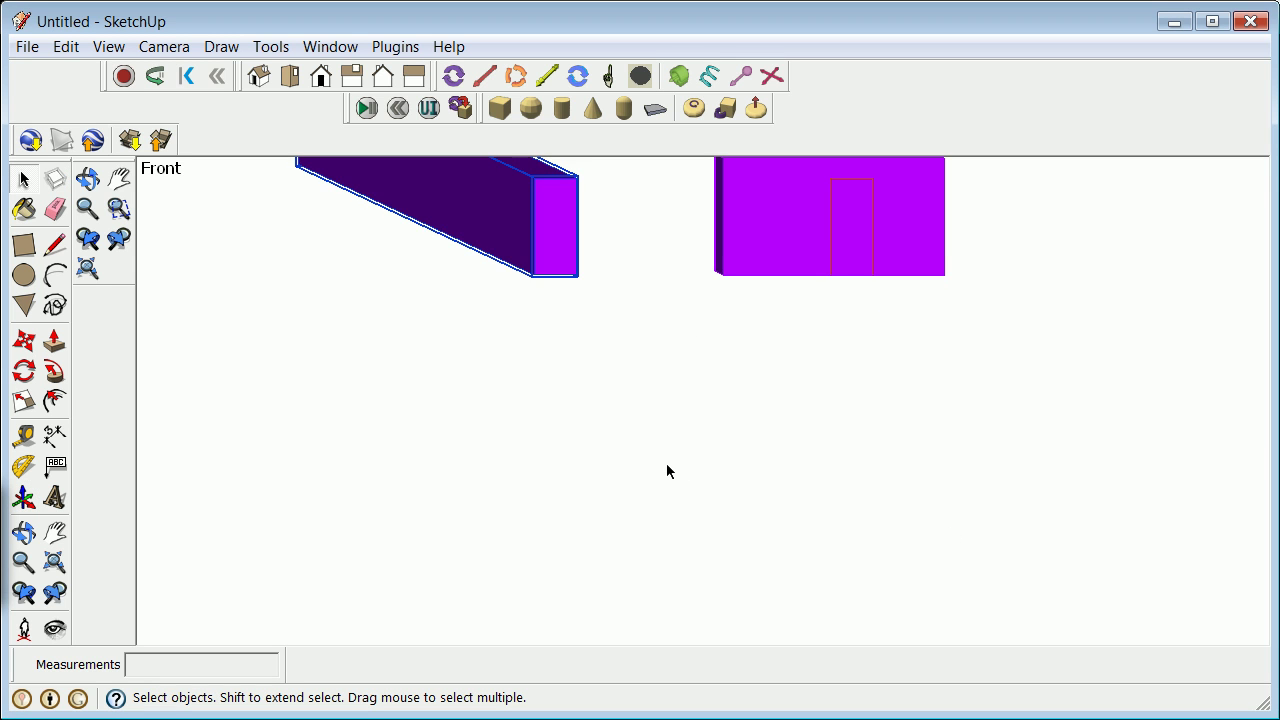
Step: Check the layer and definition name of the new solid beam component in its entity info
scroll(666, 465, down, 5)
middle_drag(664, 461, 591, 477)
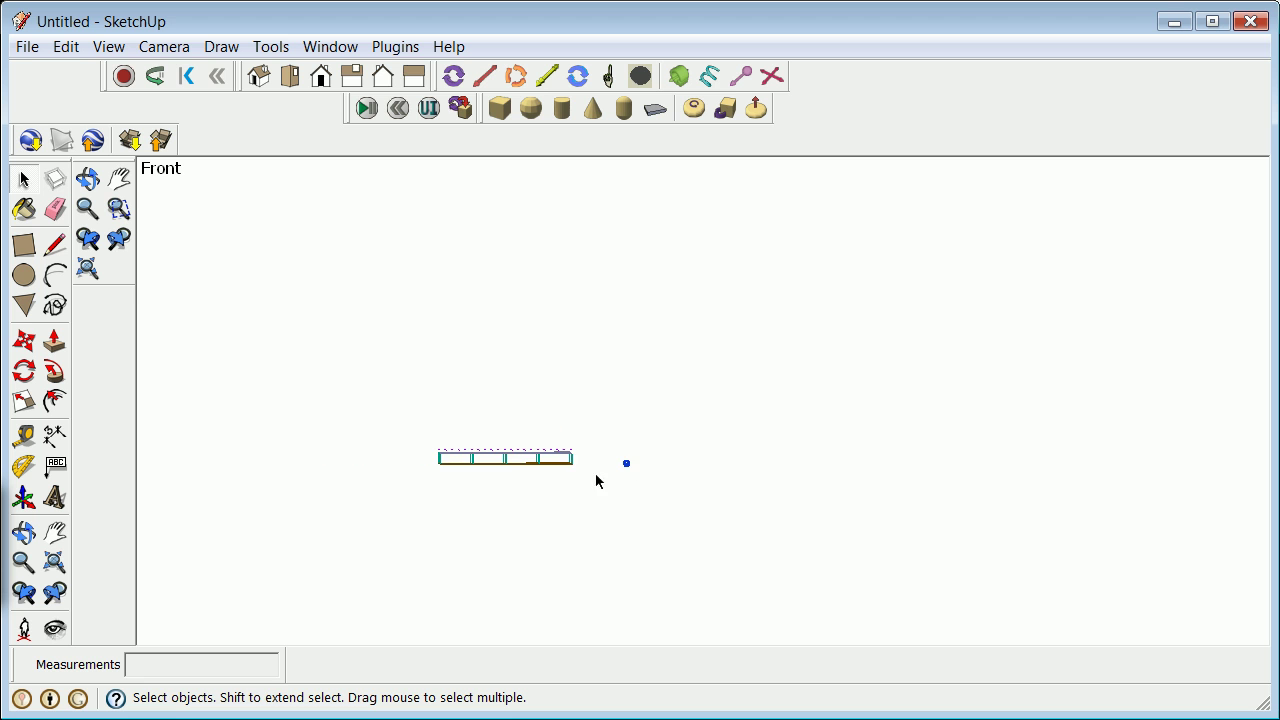
click(23, 532)
drag(657, 426, 640, 458)
scroll(645, 460, up, 5)
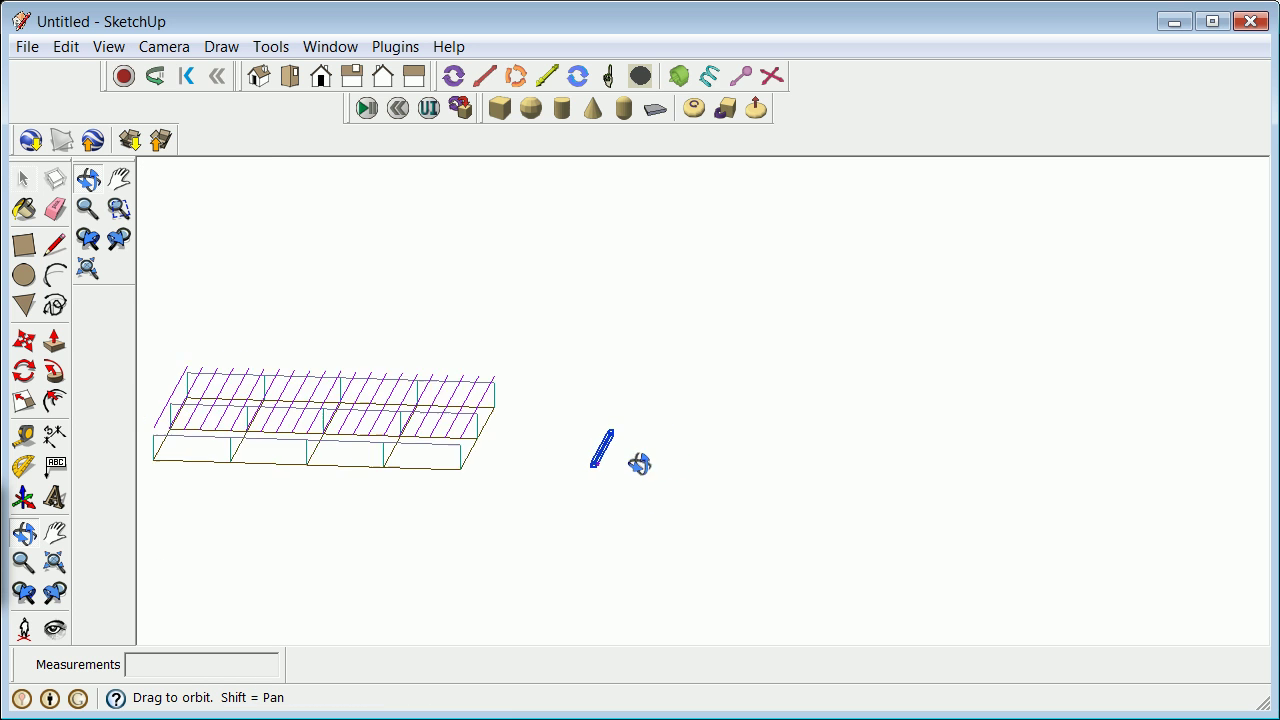
scroll(600, 504, up, 5)
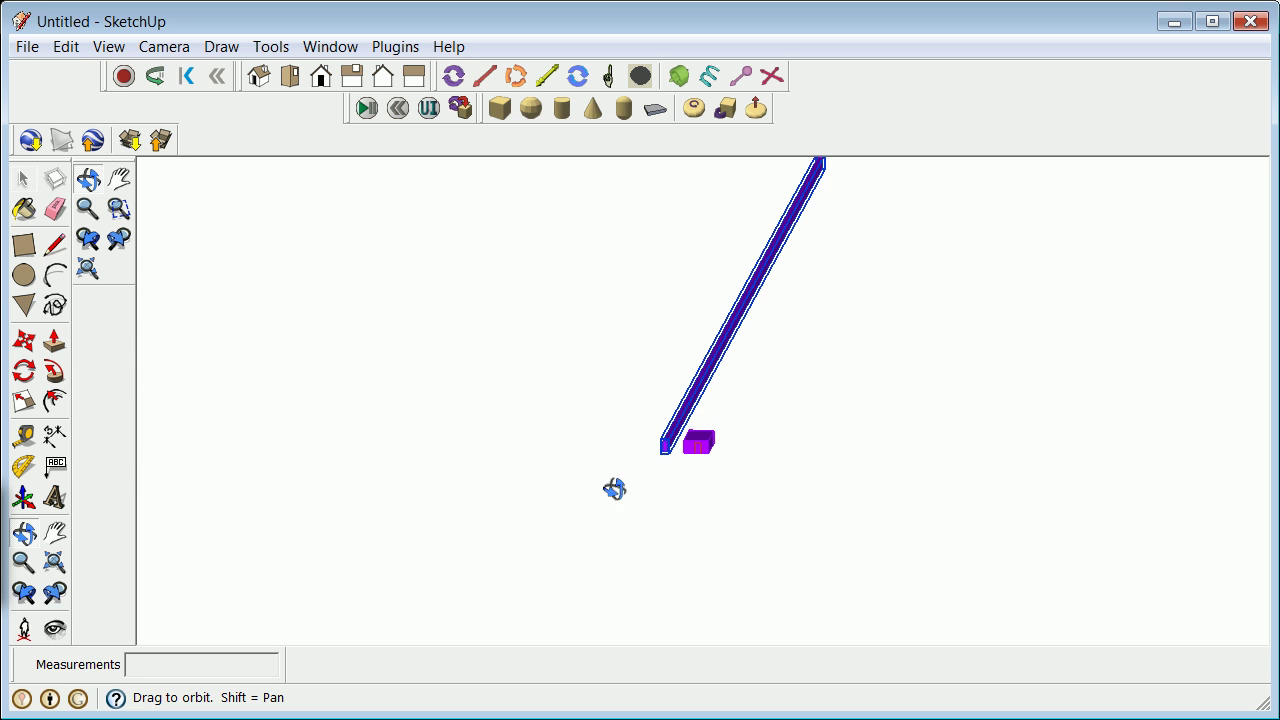
scroll(686, 455, up, 3)
click(24, 182)
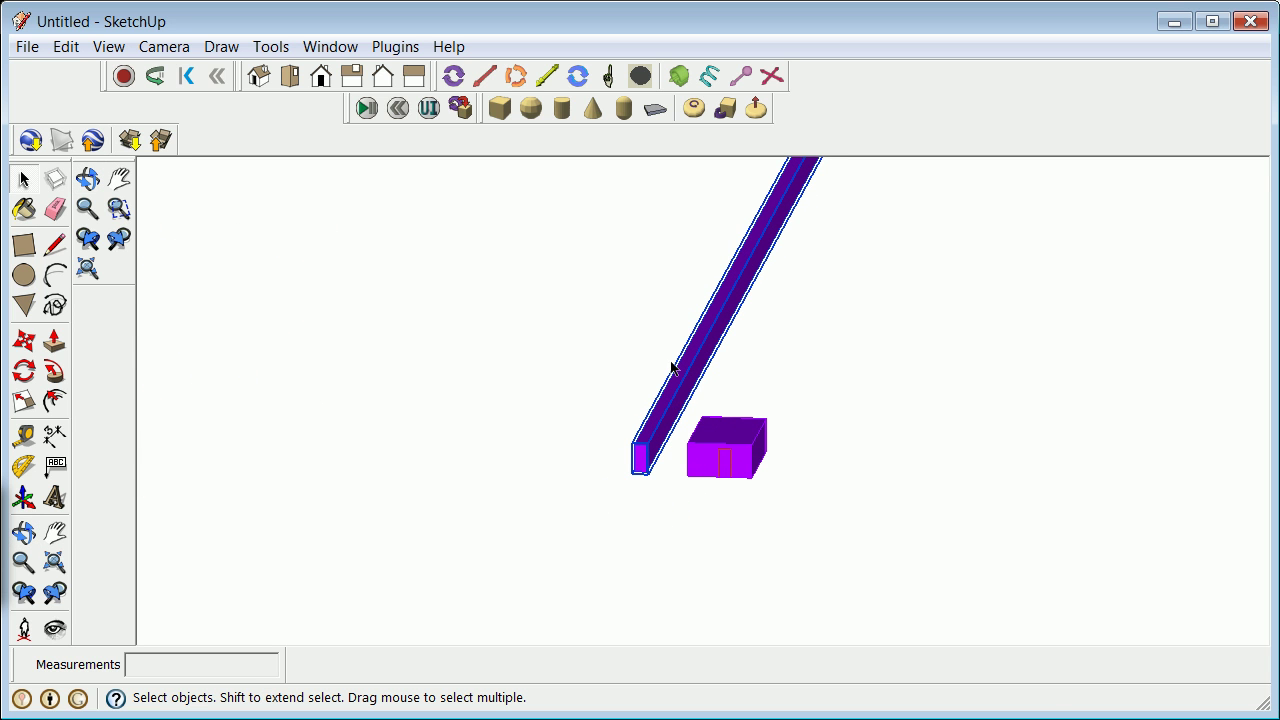
right_click(676, 399)
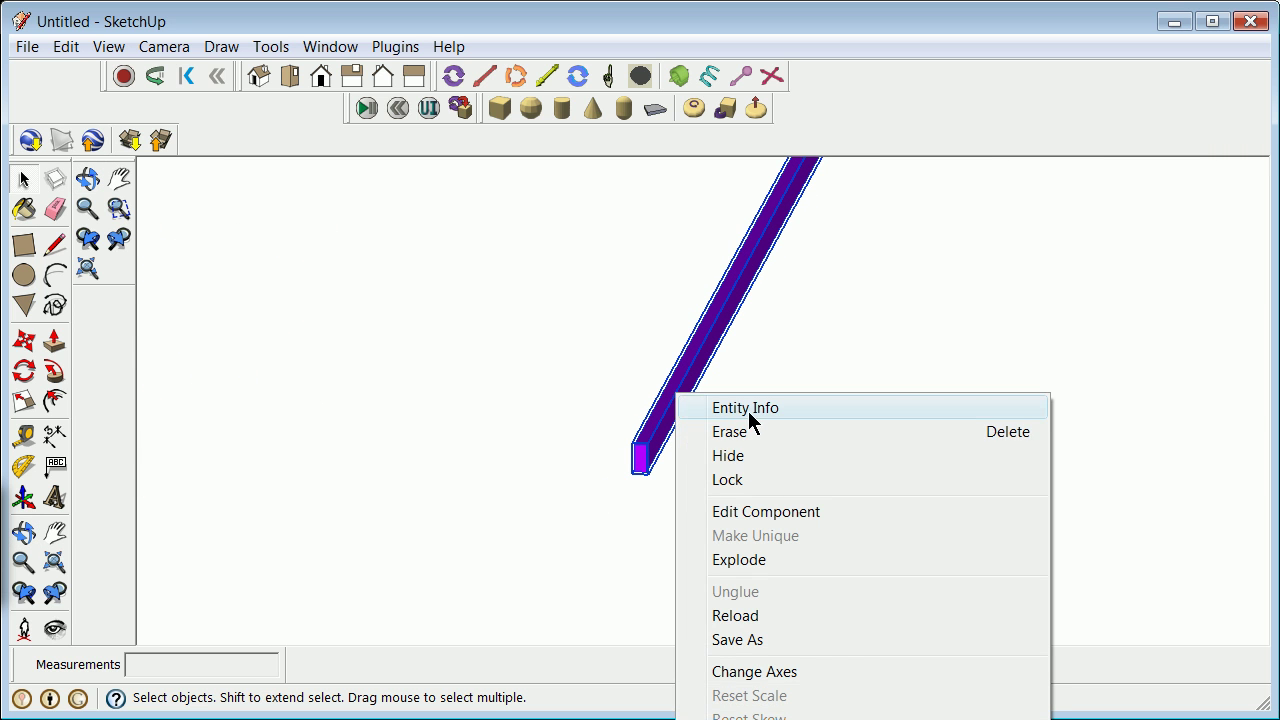
click(748, 408)
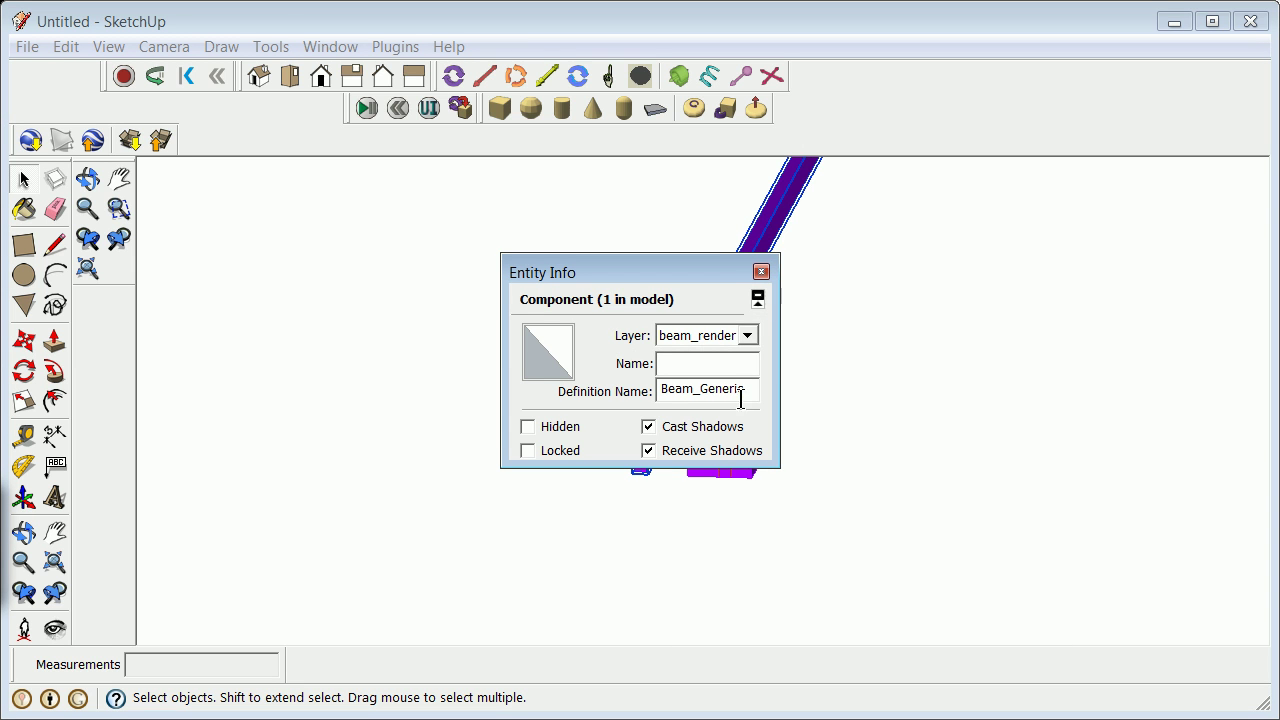
click(760, 272)
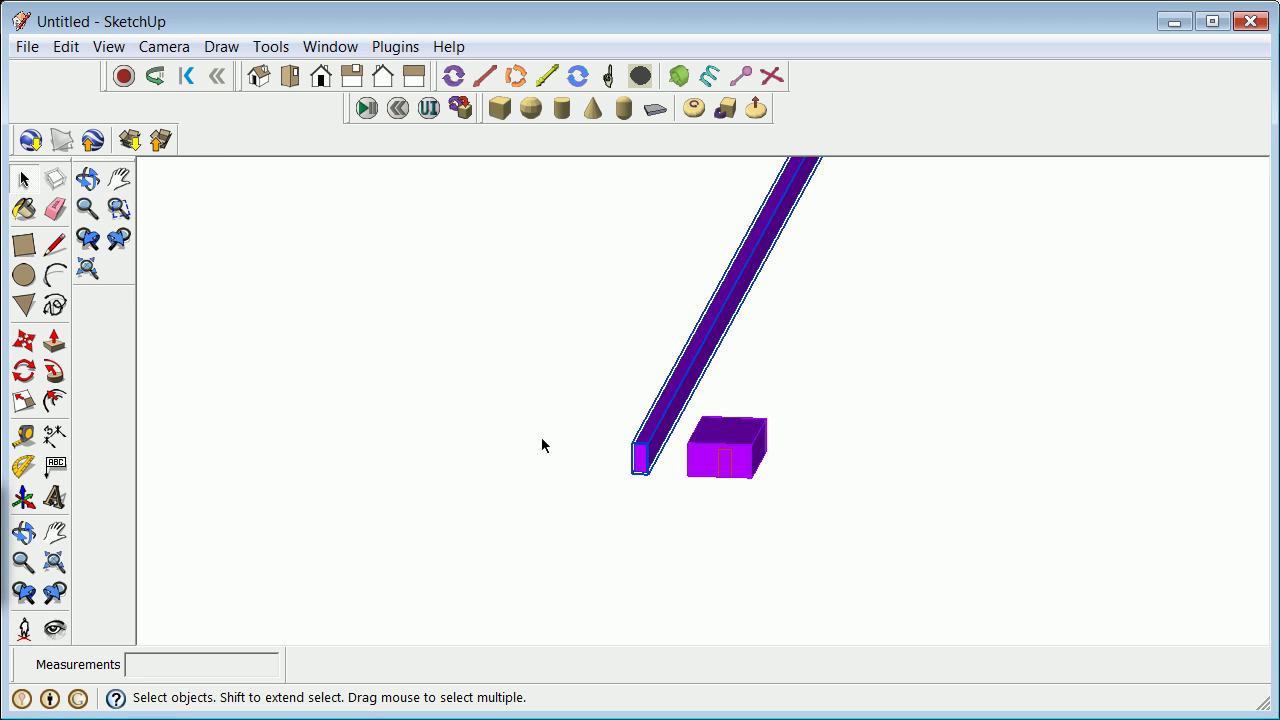
Step: Insert a Generic_Beam from the in-model components into the empty area beside the solid beam, and close the component browser
scroll(540, 443, down, 1)
scroll(516, 388, down, 4)
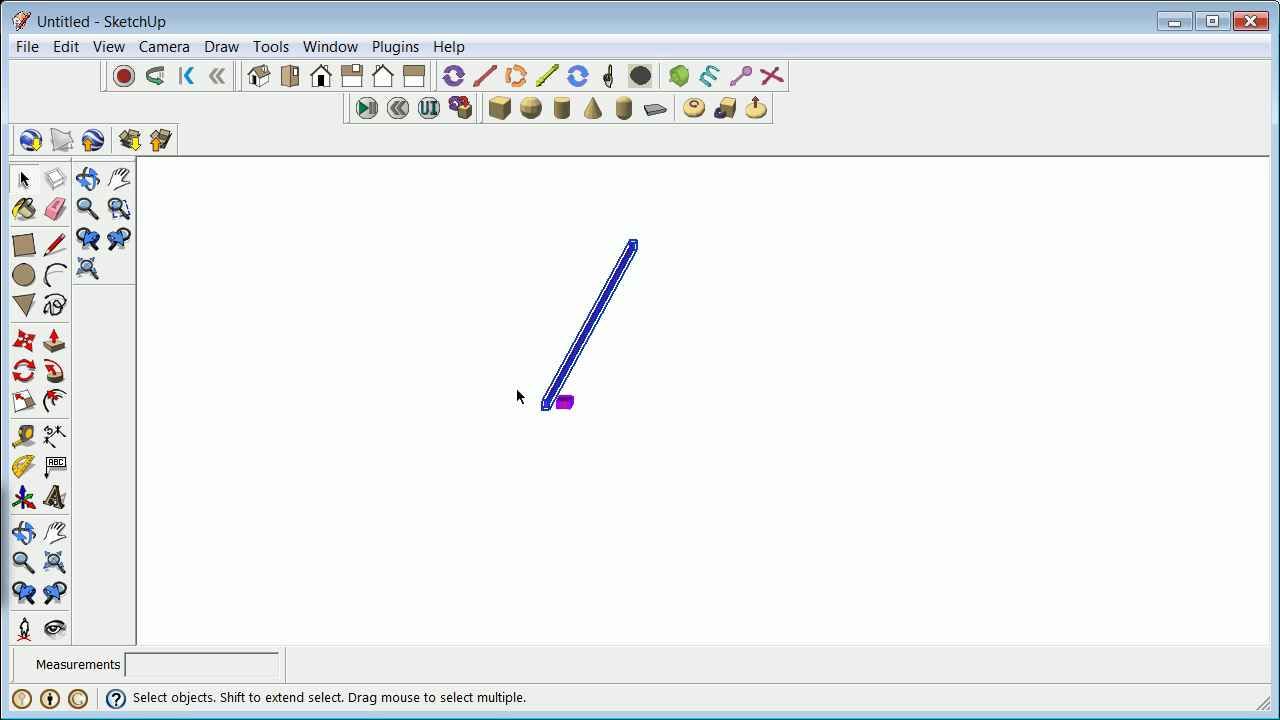
scroll(199, 316, up, 5)
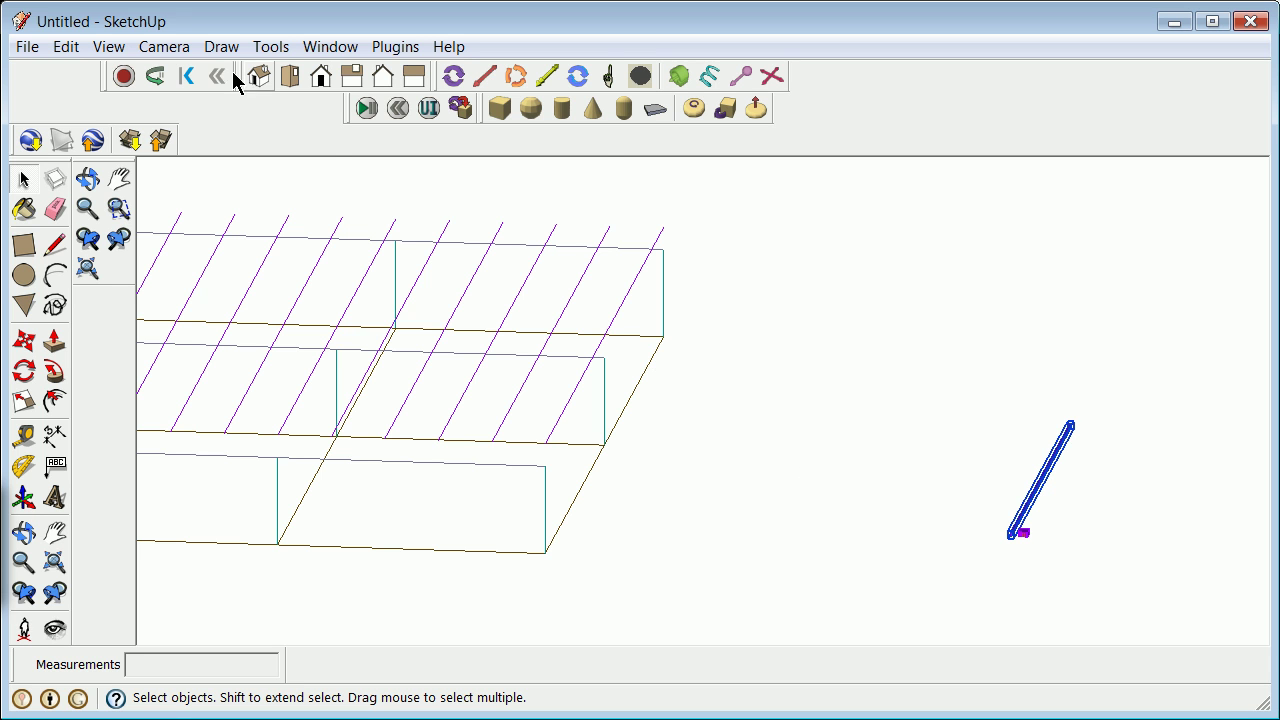
click(338, 48)
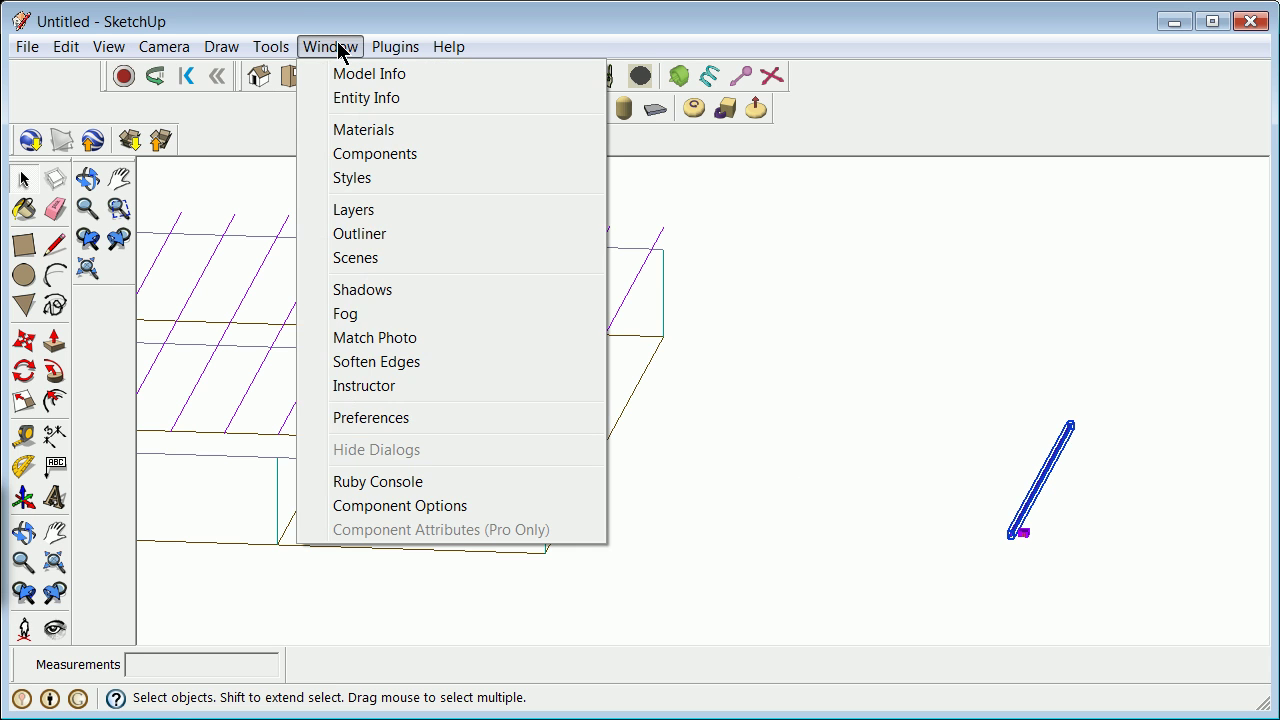
click(386, 155)
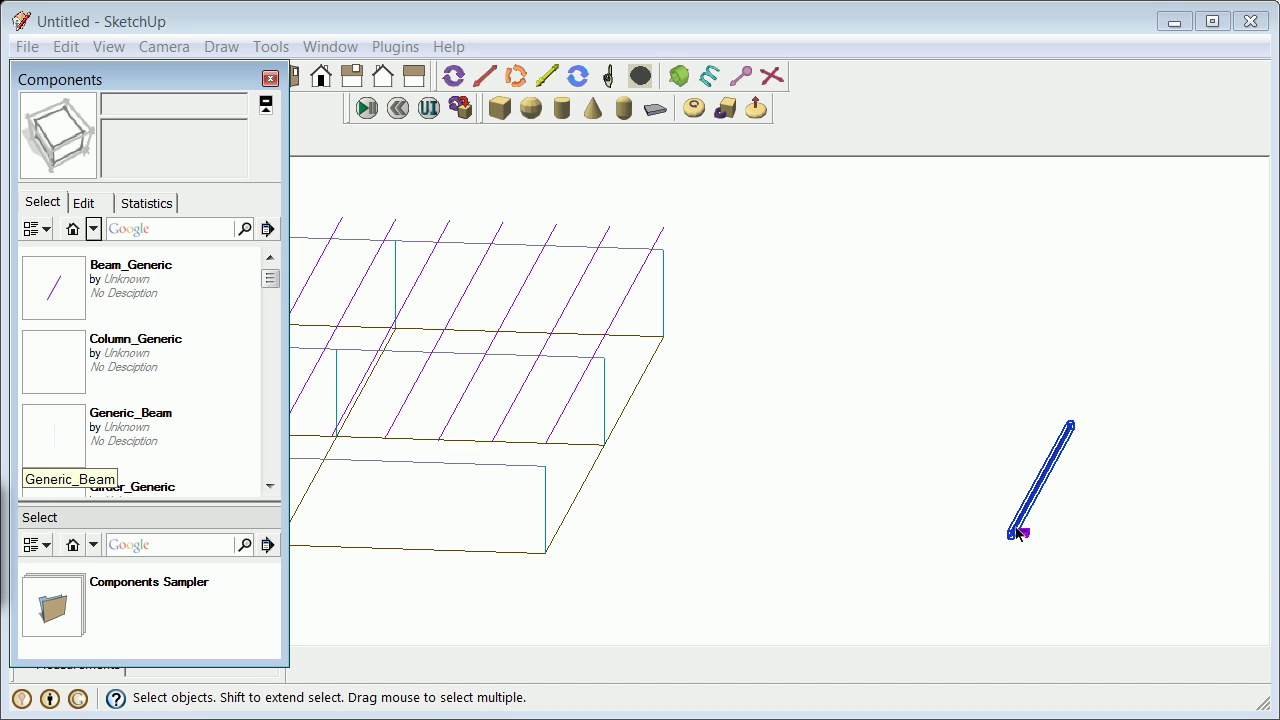
click(914, 535)
scroll(1013, 521, up, 5)
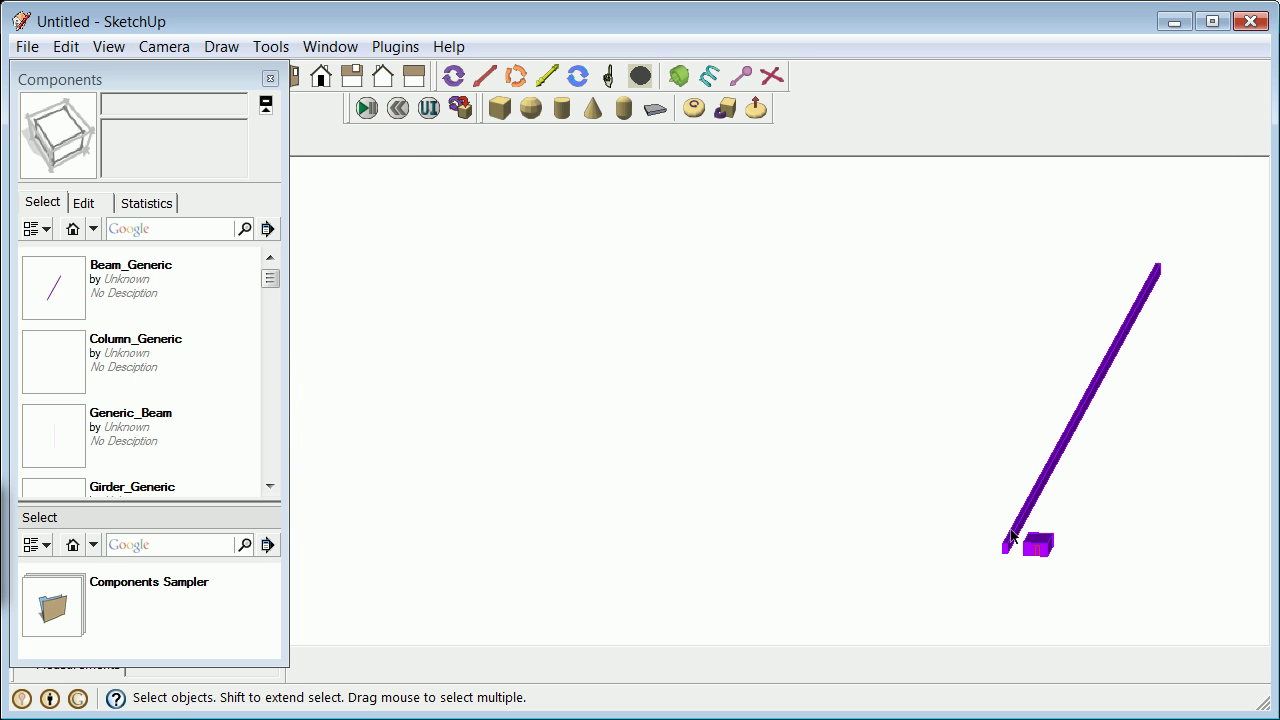
scroll(217, 349, down, 3)
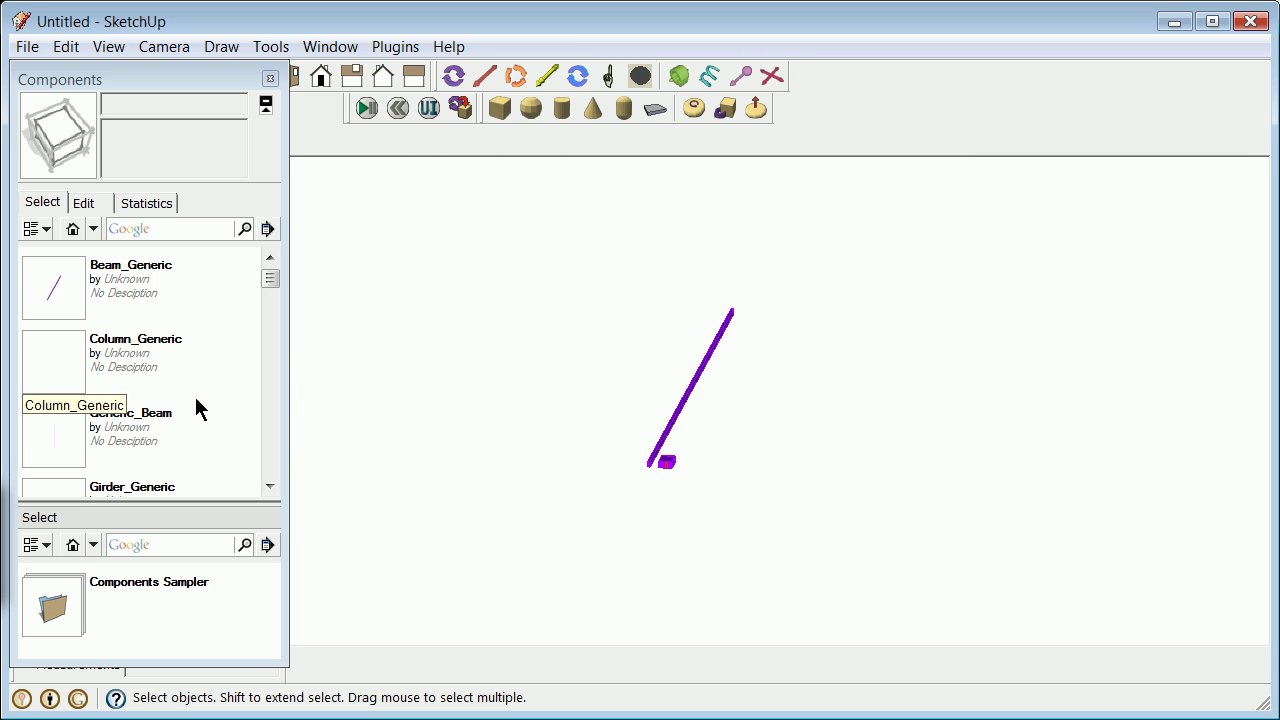
scroll(616, 446, up, 5)
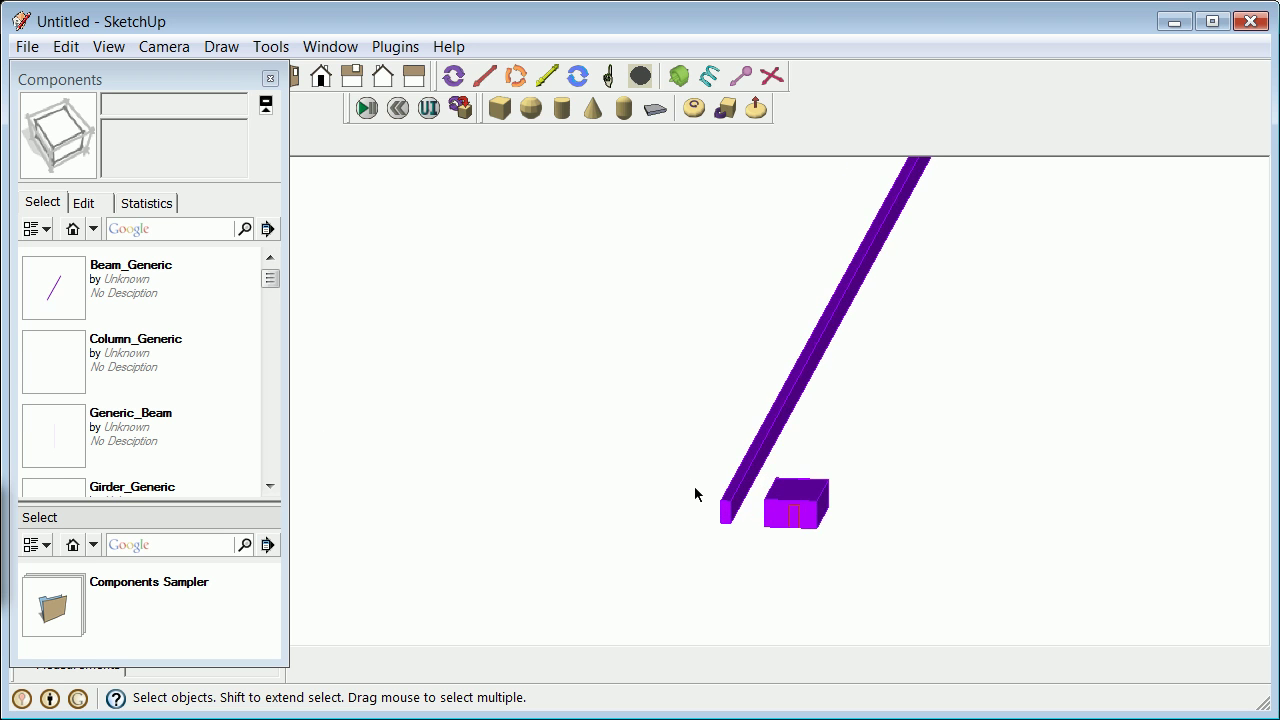
click(140, 434)
click(602, 494)
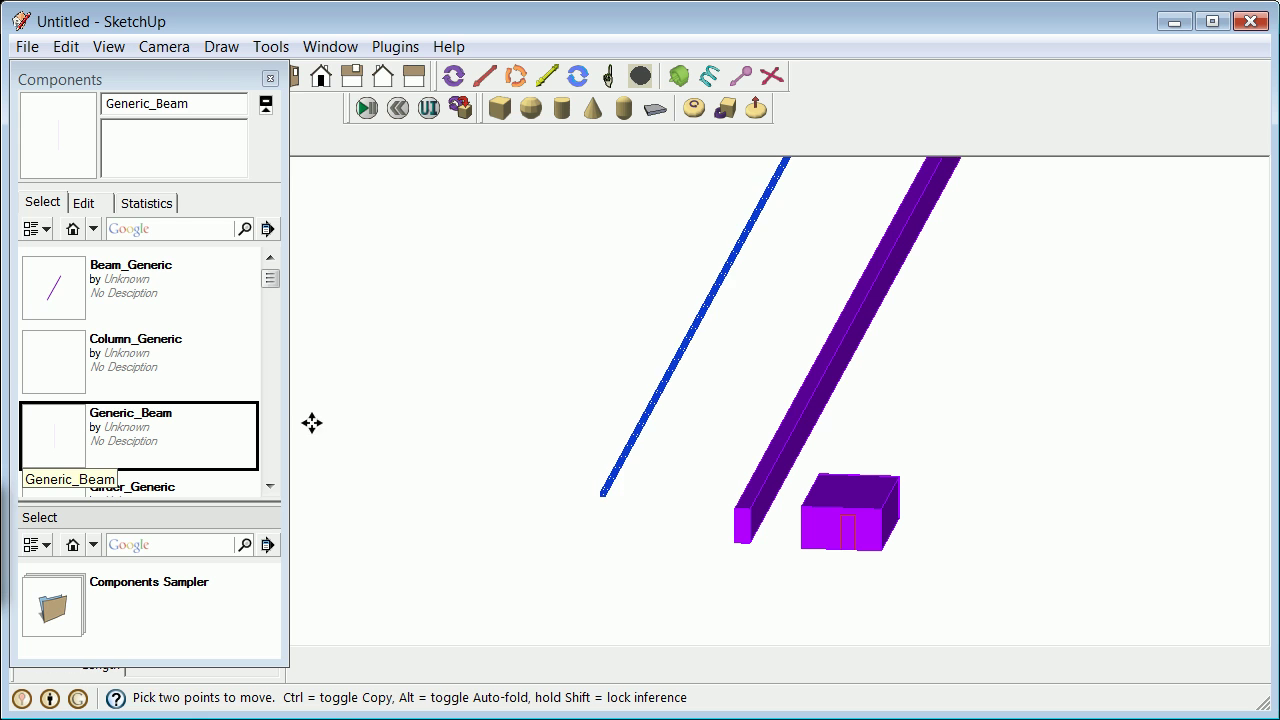
click(269, 79)
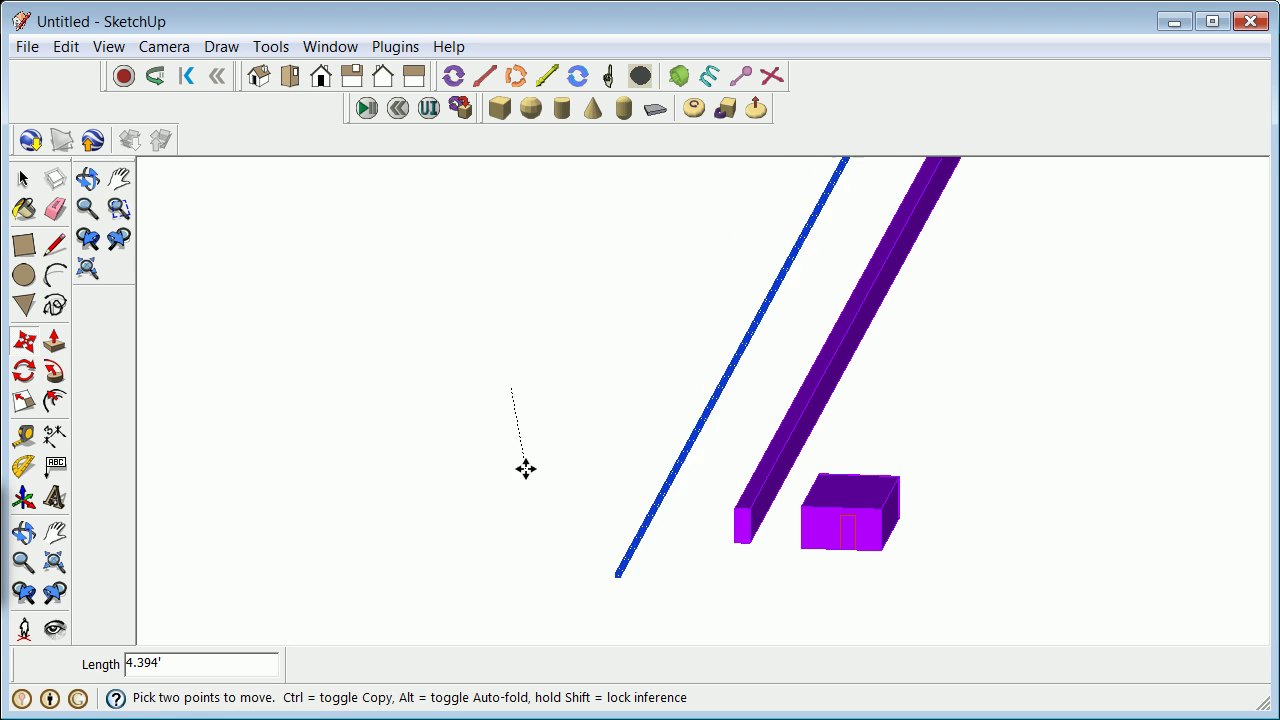
Step: Move the inserted Generic_Beam line farther from the solid beam, deselect it and open it for editing
click(449, 386)
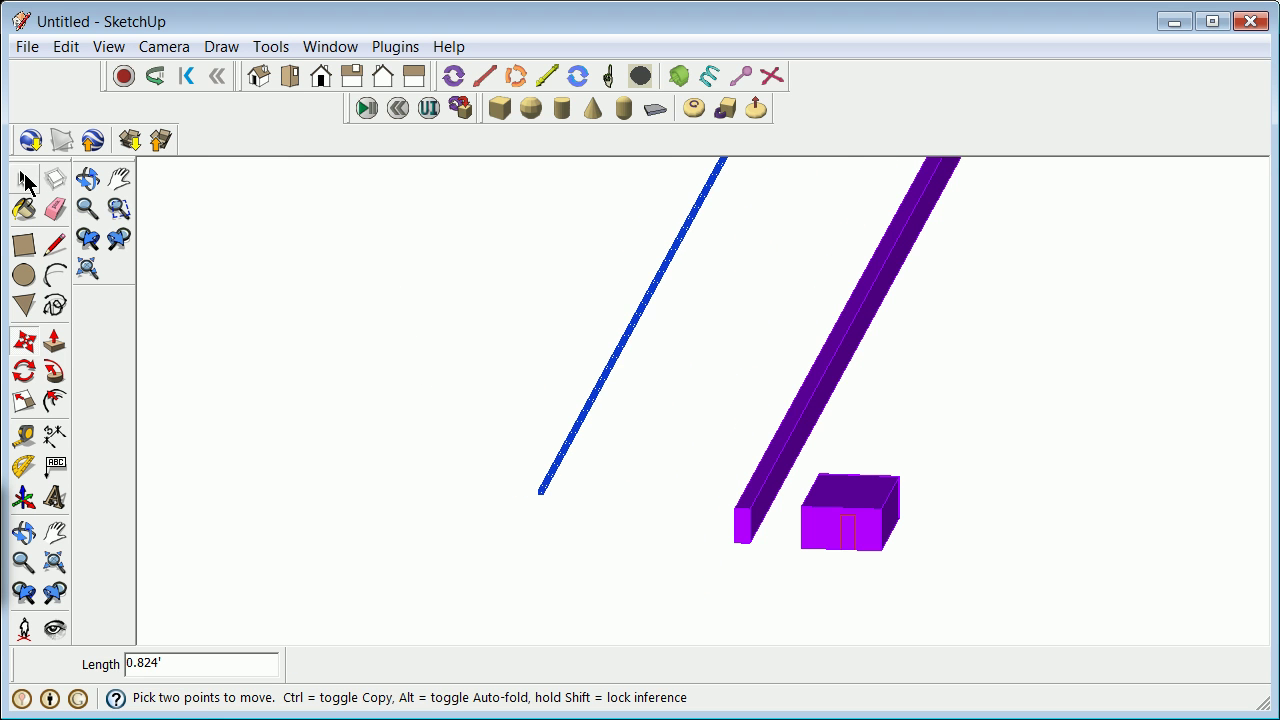
click(24, 179)
click(470, 420)
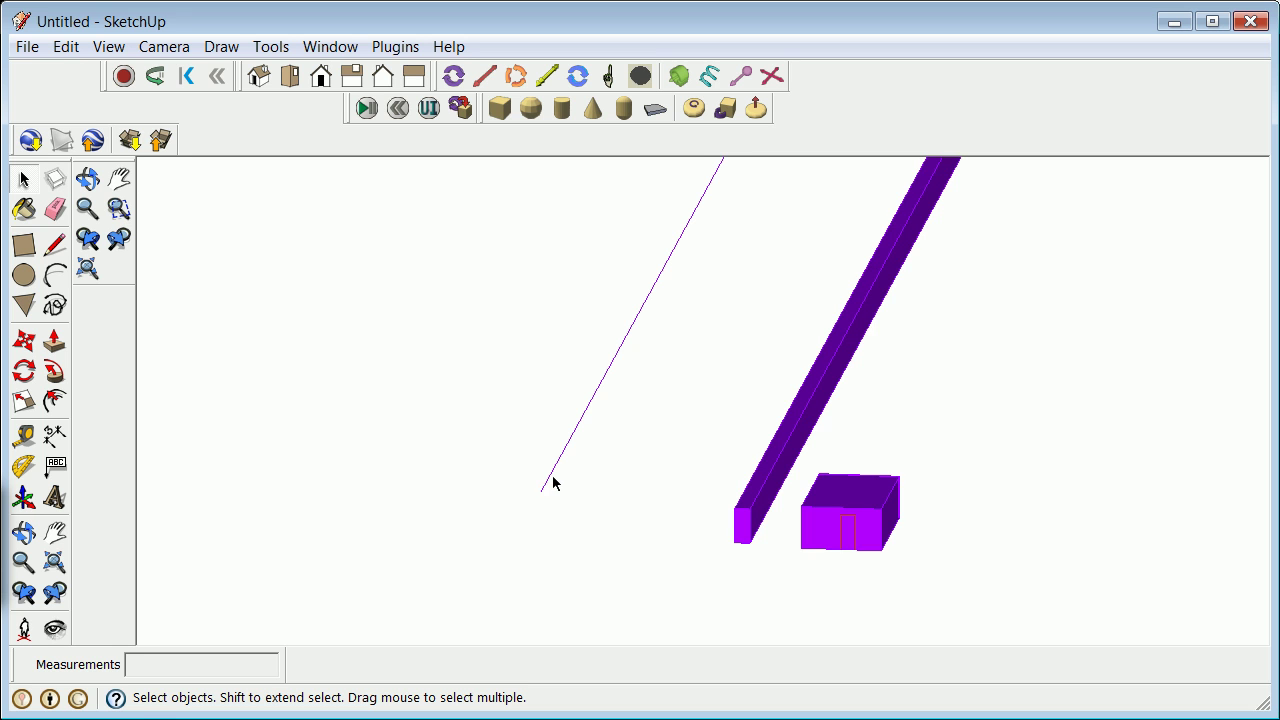
double_click(552, 484)
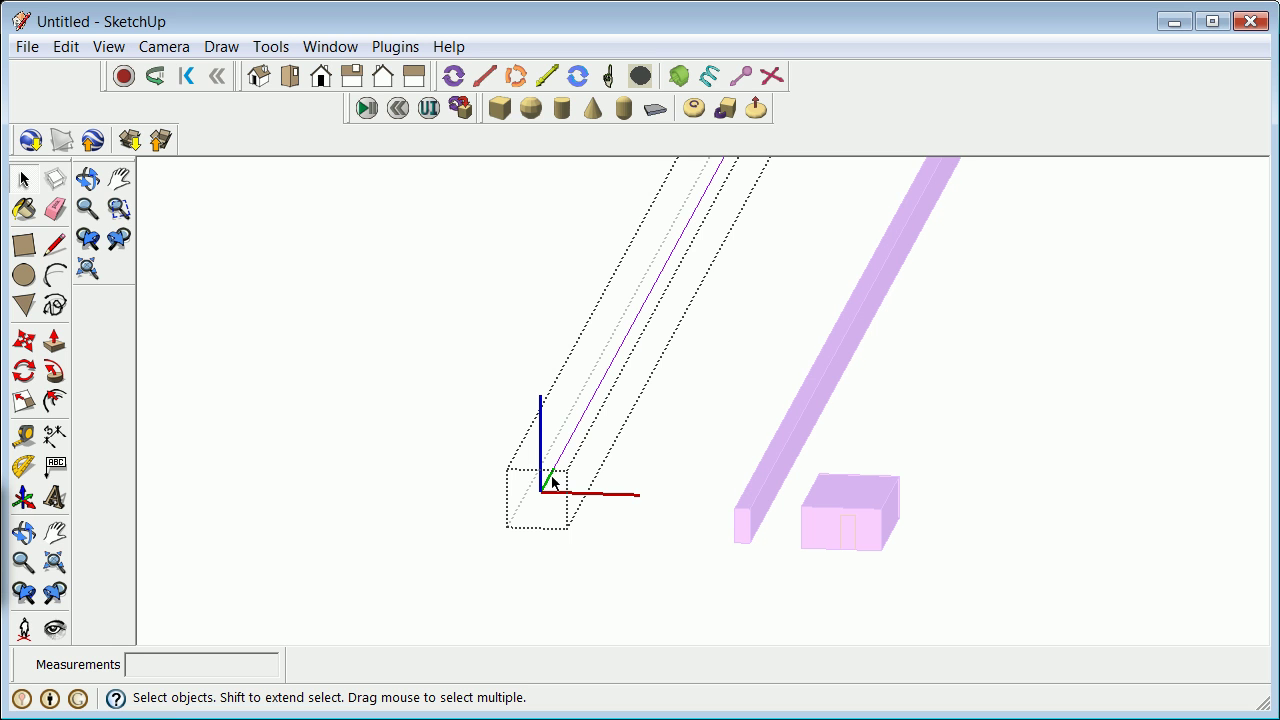
Step: Insert a Beam_Generic component inside the open Generic_Beam with its origin on the component axes origin, and finish editing the component
click(302, 54)
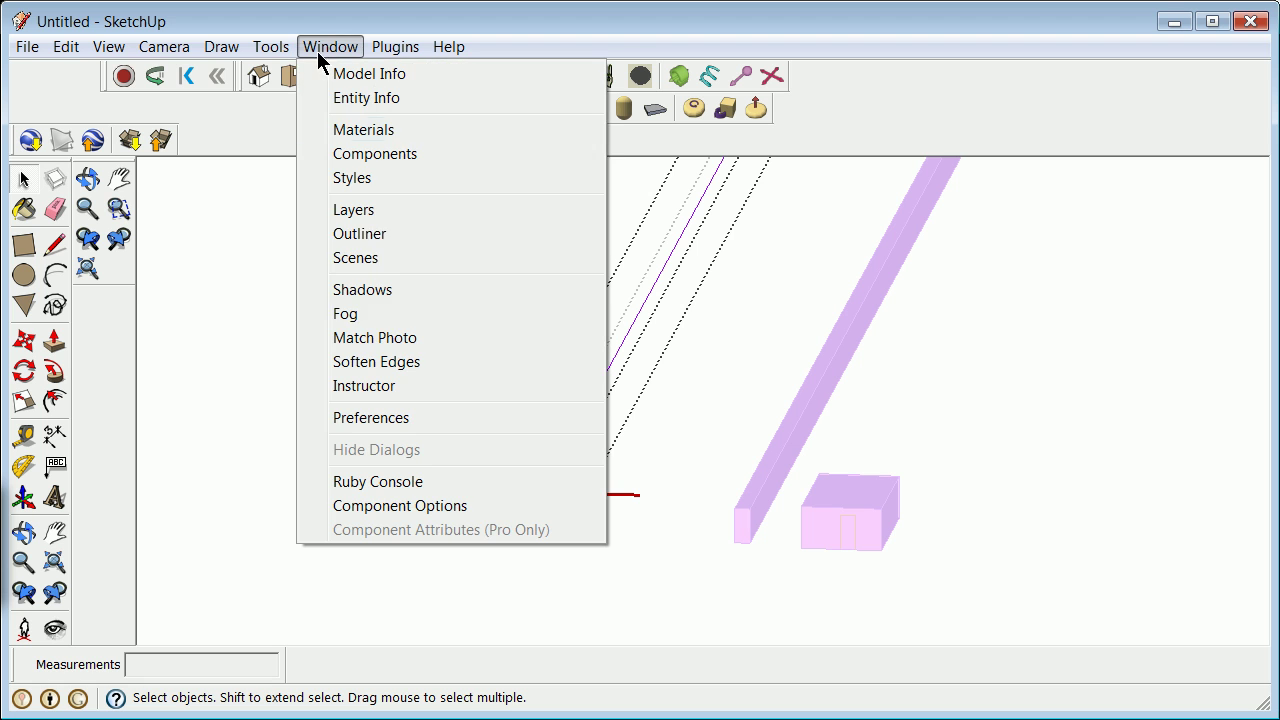
click(389, 153)
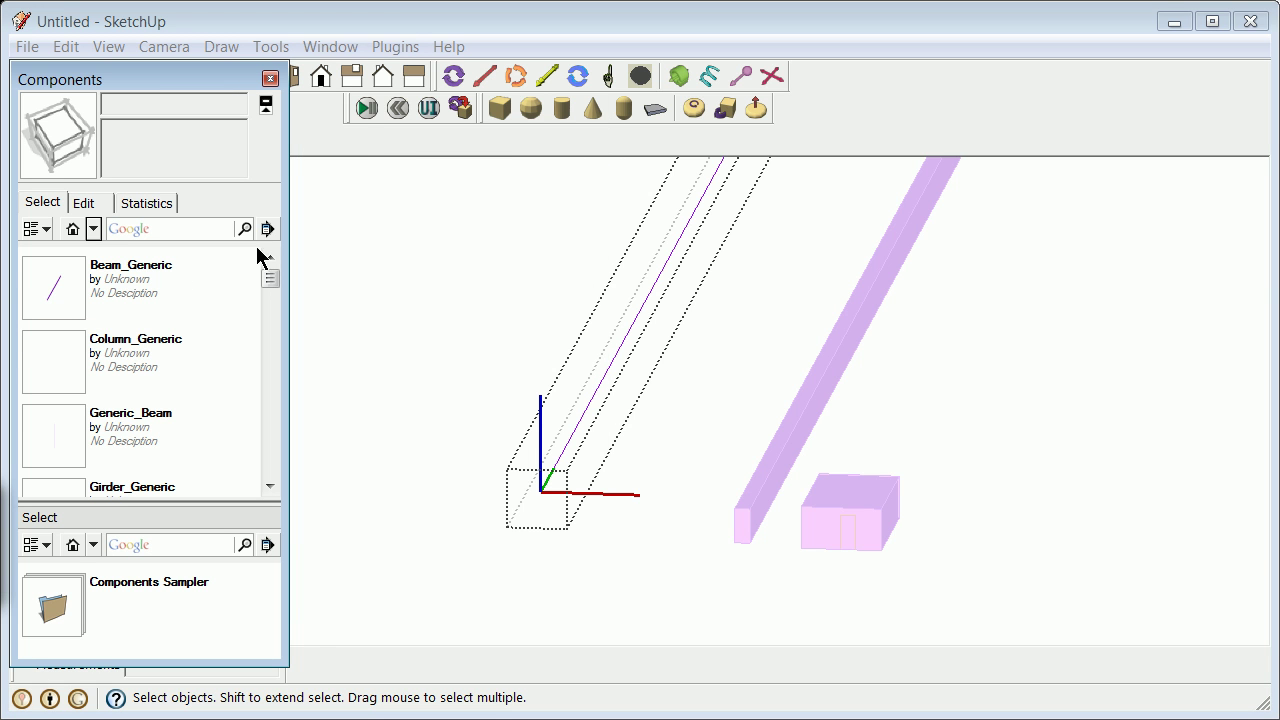
drag(52, 425, 391, 466)
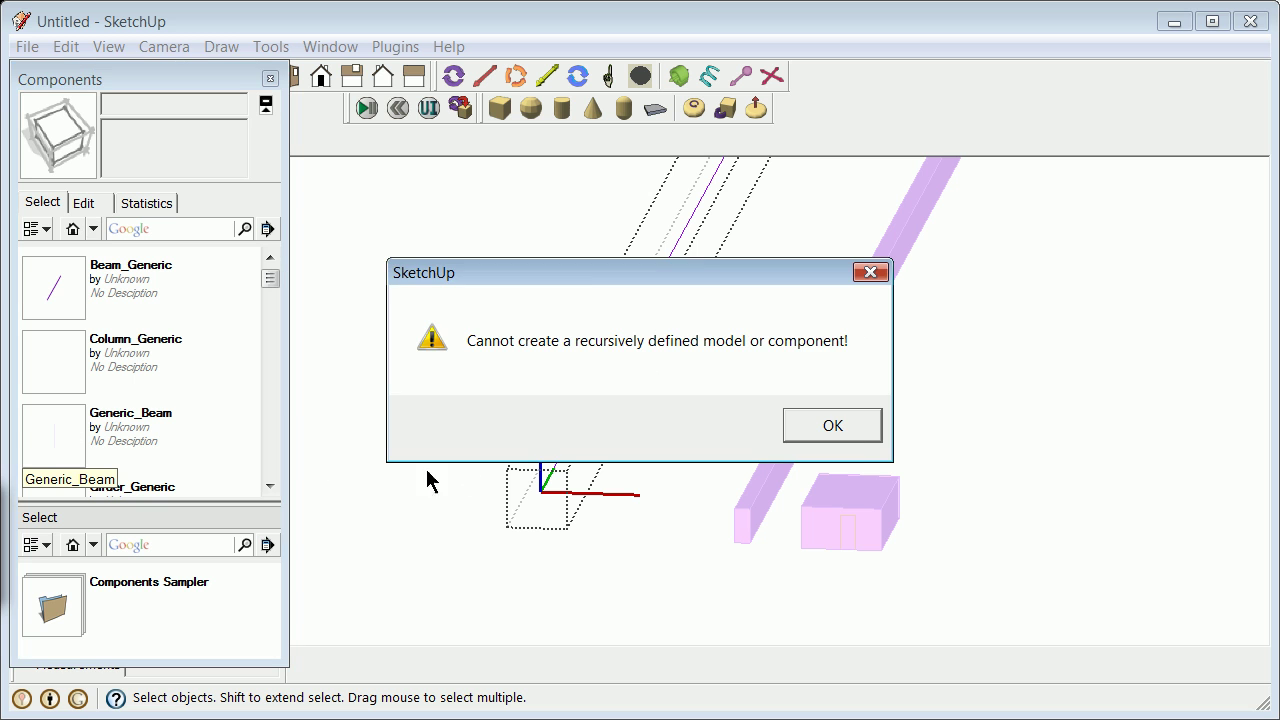
click(834, 427)
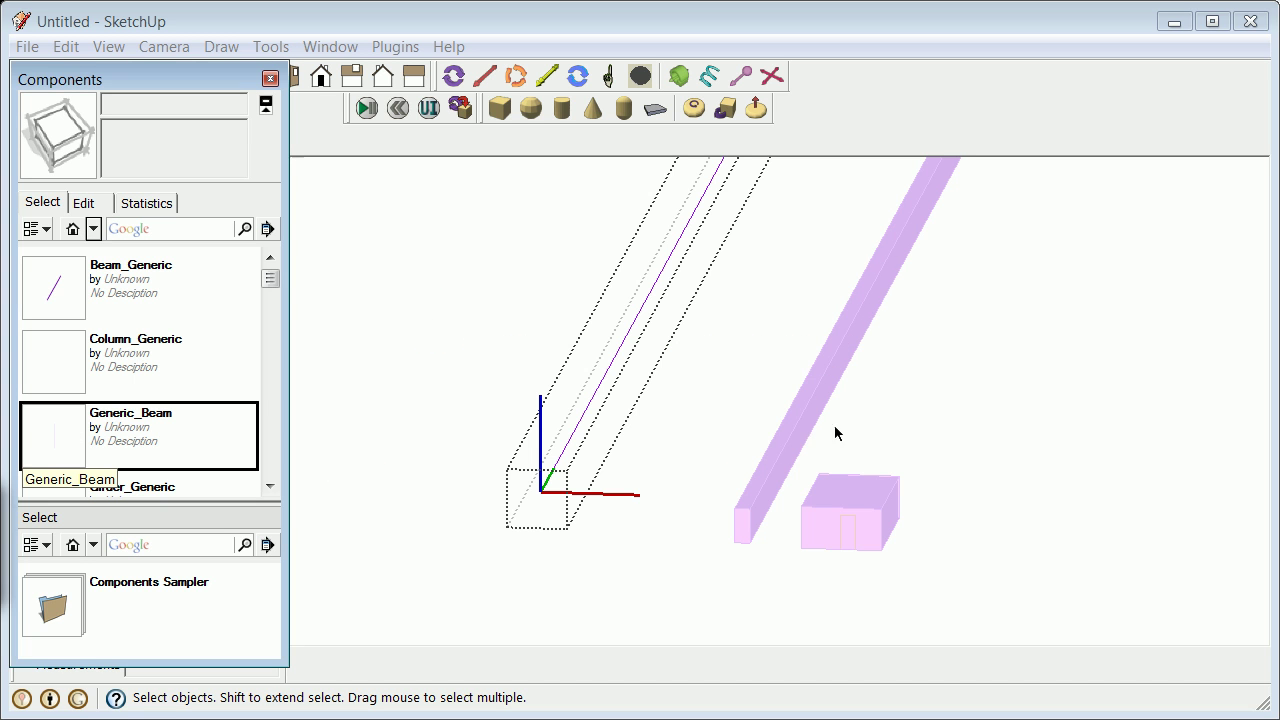
click(48, 282)
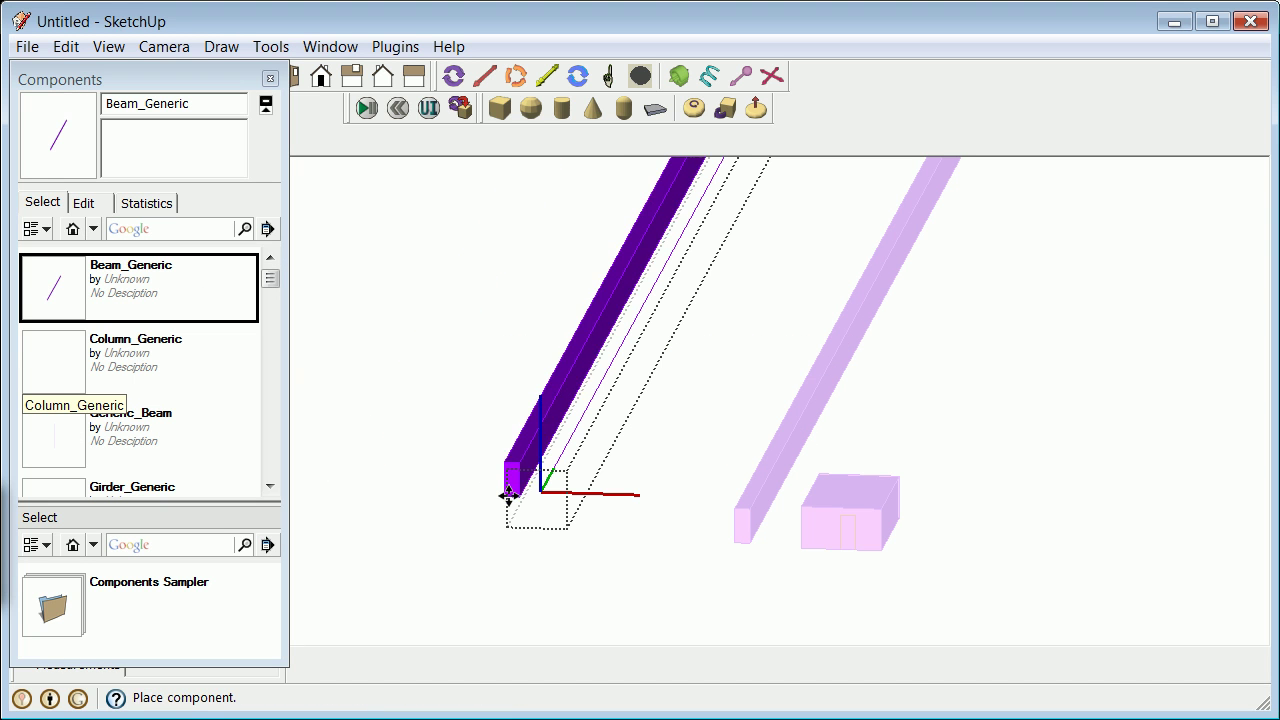
scroll(540, 510, up, 2)
scroll(540, 510, up, 2)
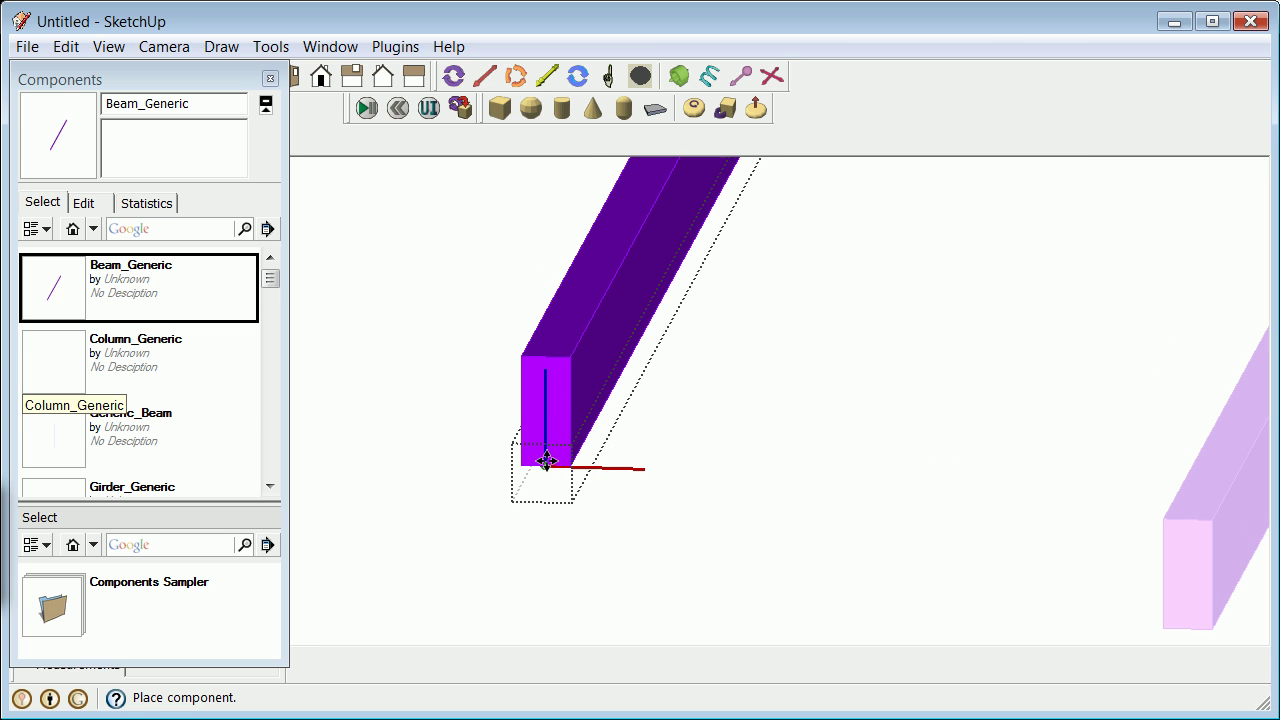
click(545, 466)
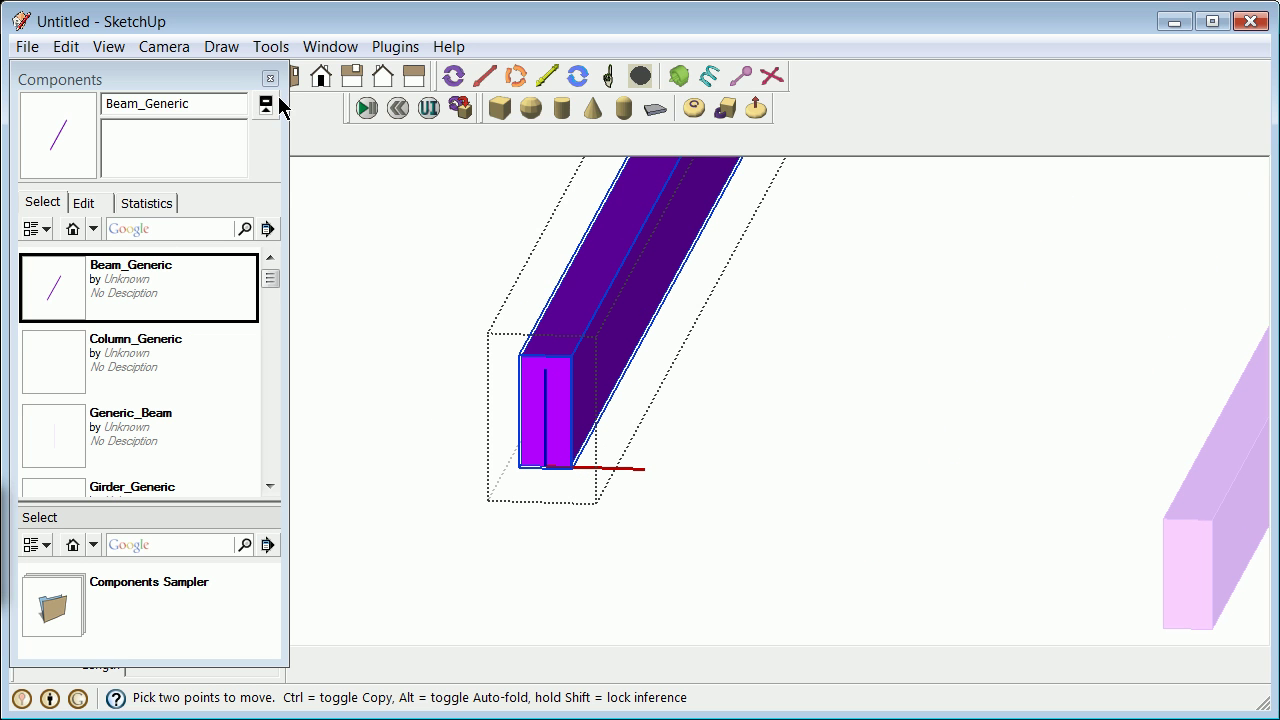
right_click(415, 277)
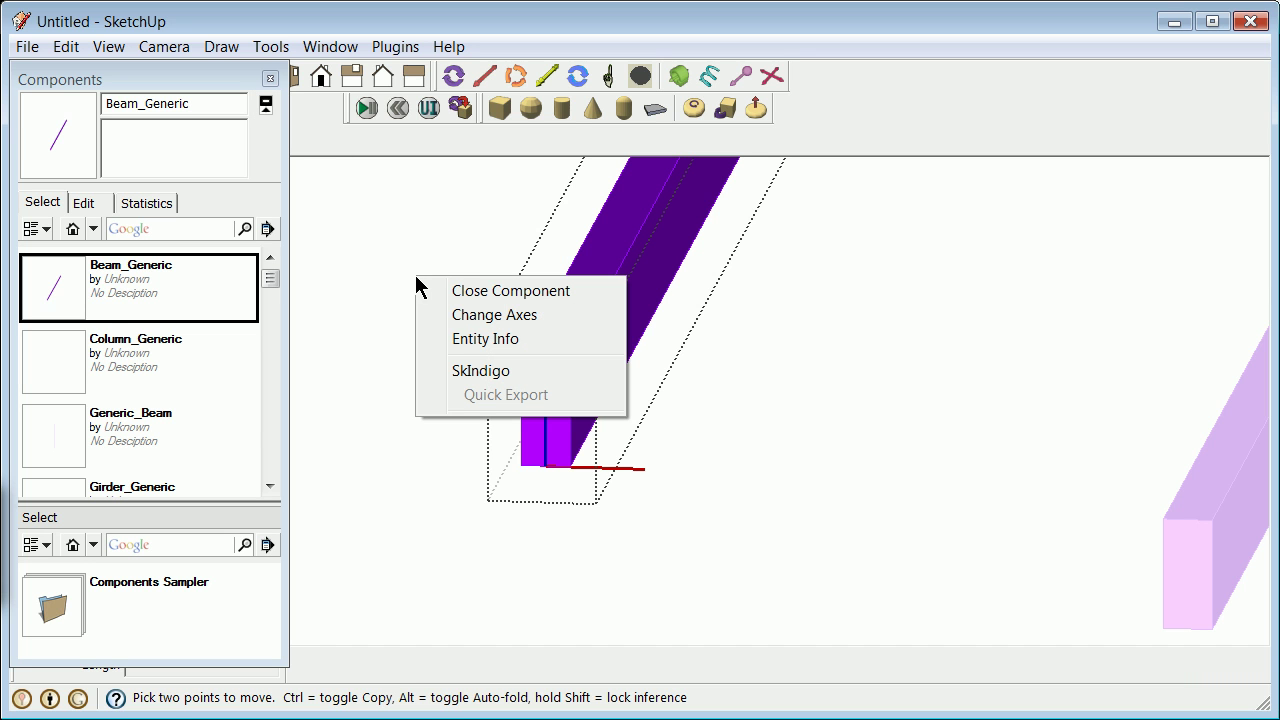
click(471, 290)
Step: Inspect the solid beams now shown across the structural frame and close the component browser
scroll(451, 289, down, 6)
scroll(449, 289, down, 5)
scroll(450, 276, up, 6)
scroll(561, 395, up, 3)
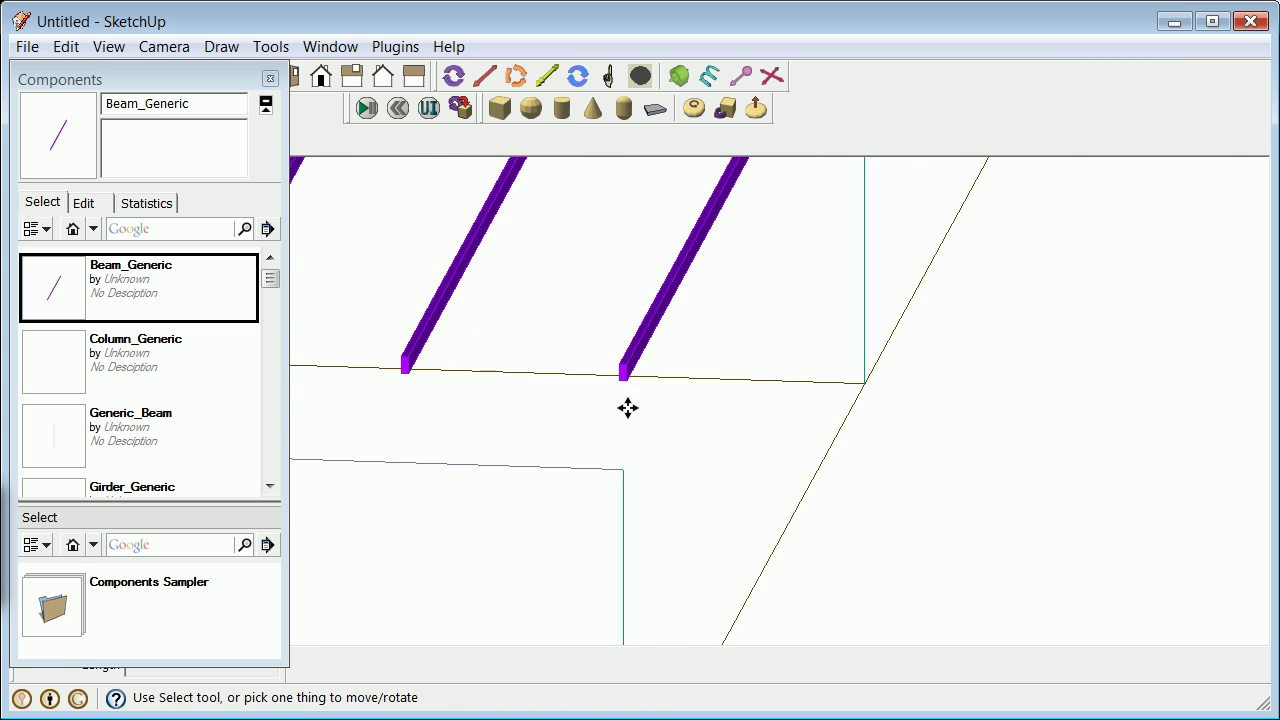
scroll(600, 385, up, 5)
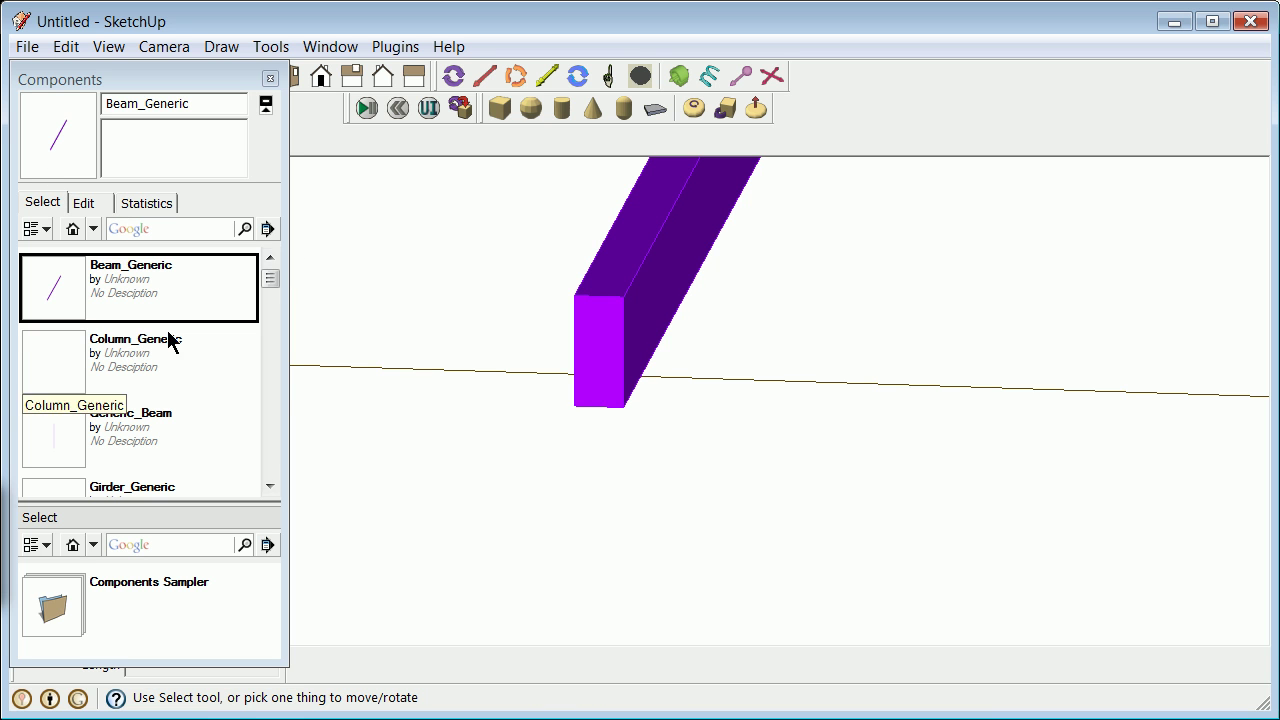
scroll(871, 331, down, 10)
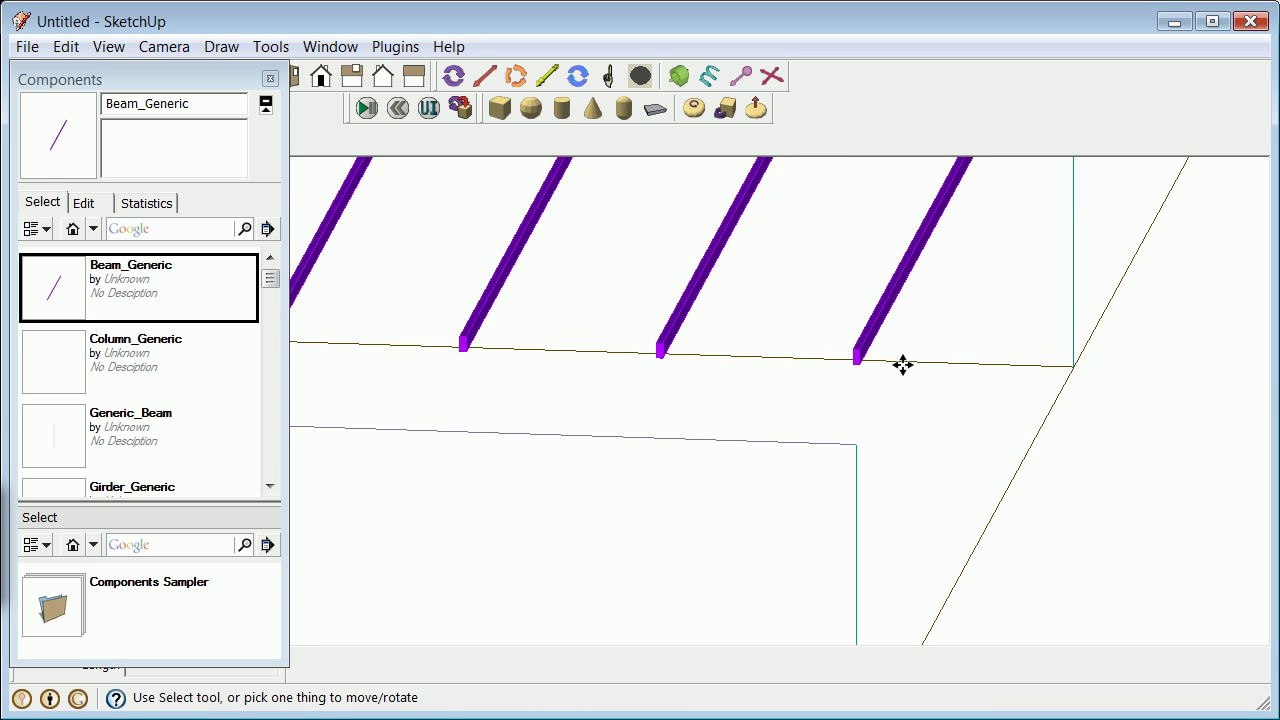
scroll(780, 375, up, 8)
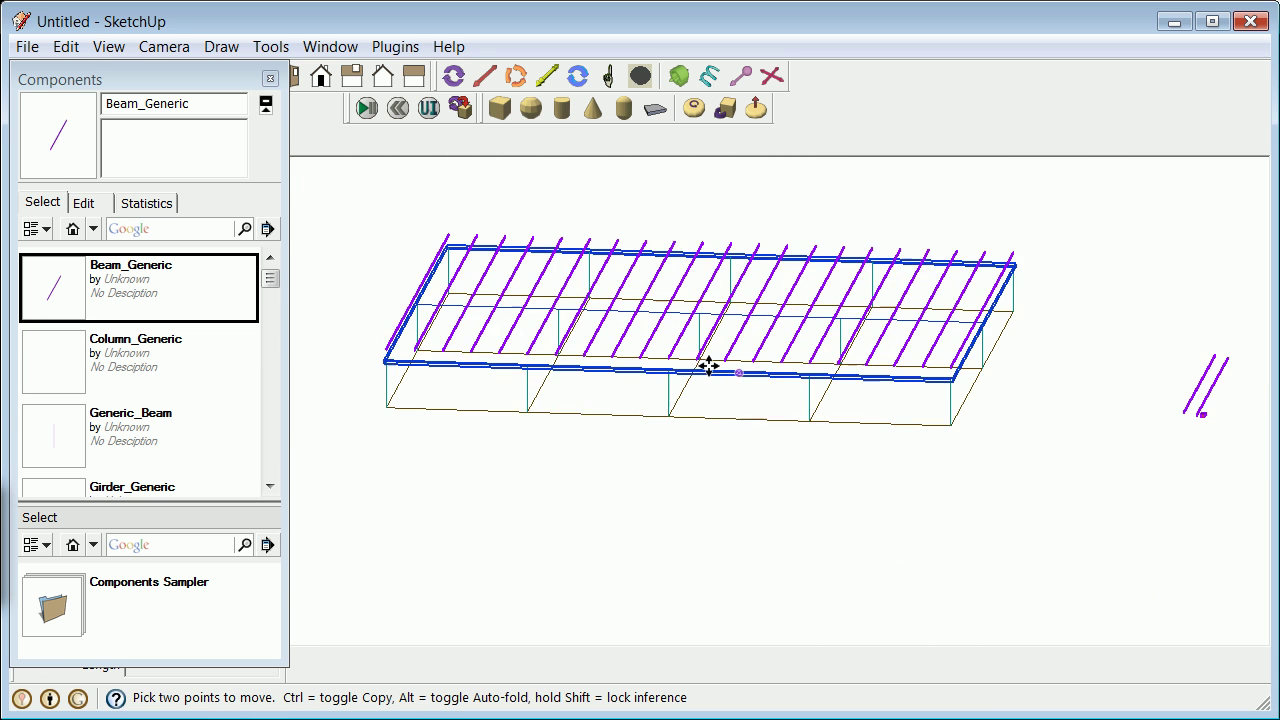
scroll(778, 355, up, 3)
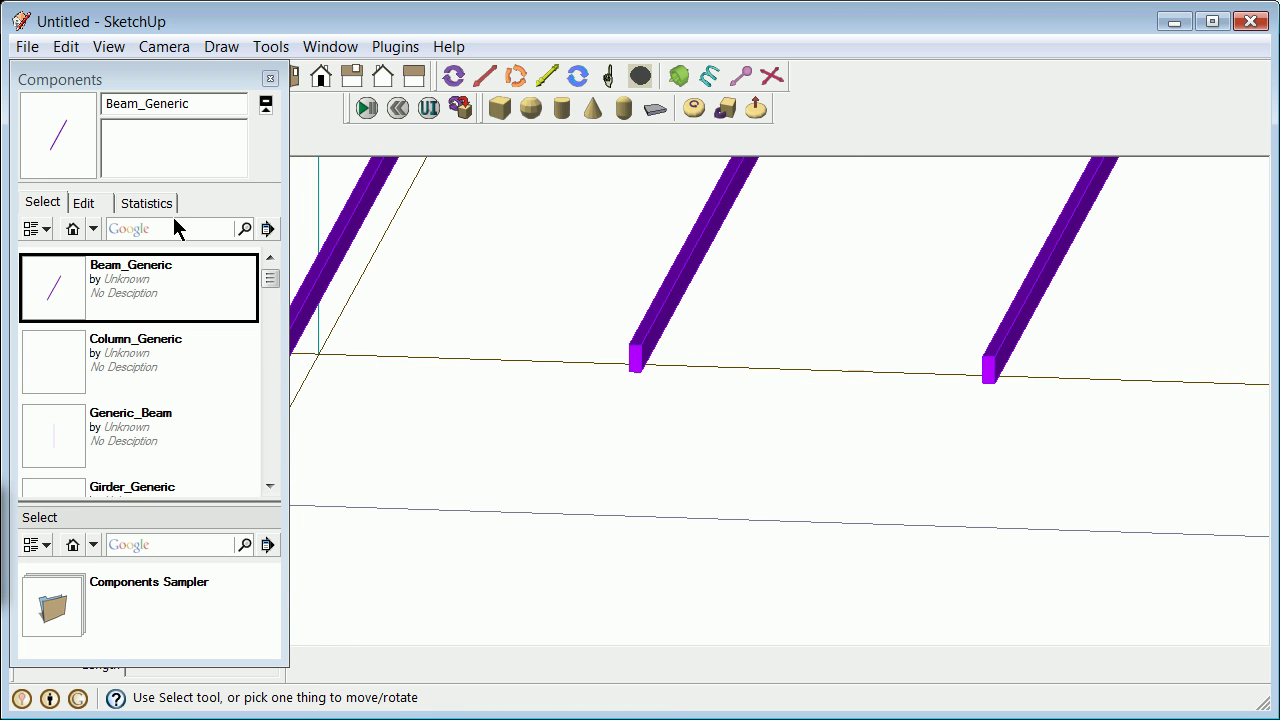
click(269, 78)
Step: Examine the standalone beams beside the frame and how the frame's beam ends sit relative to the girders and columns
scroll(501, 227, down, 8)
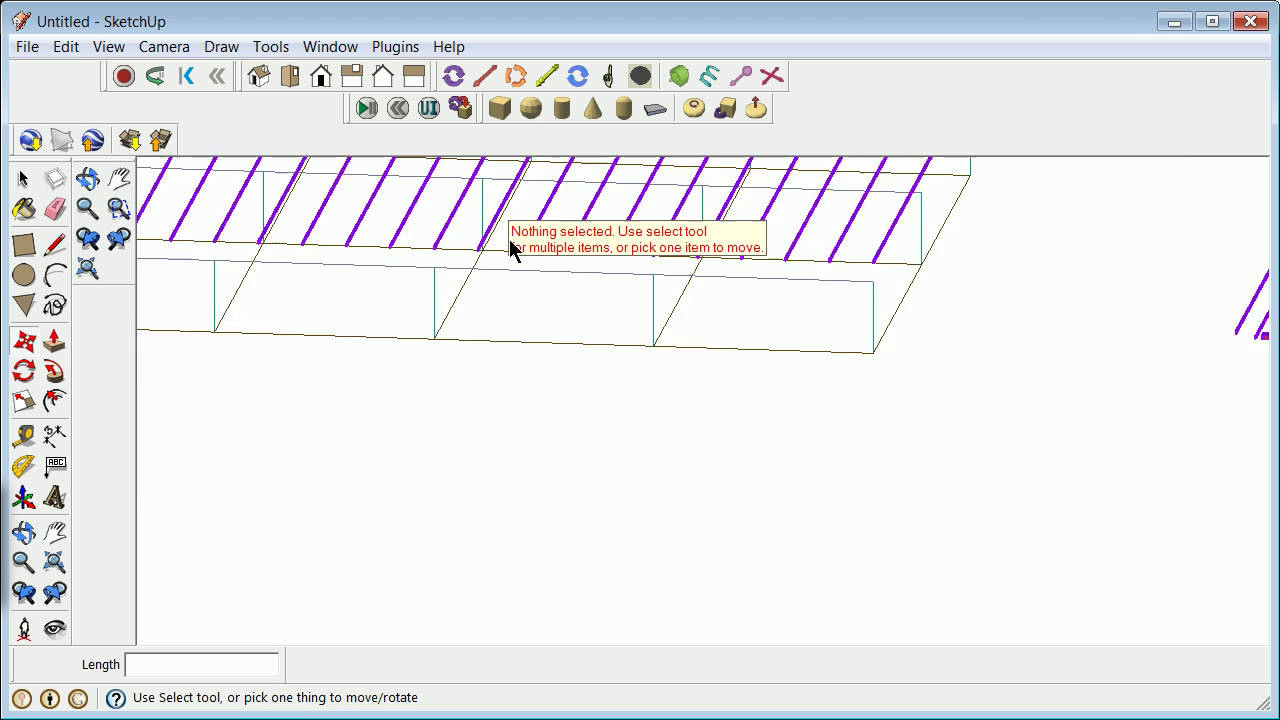
scroll(945, 305, up, 10)
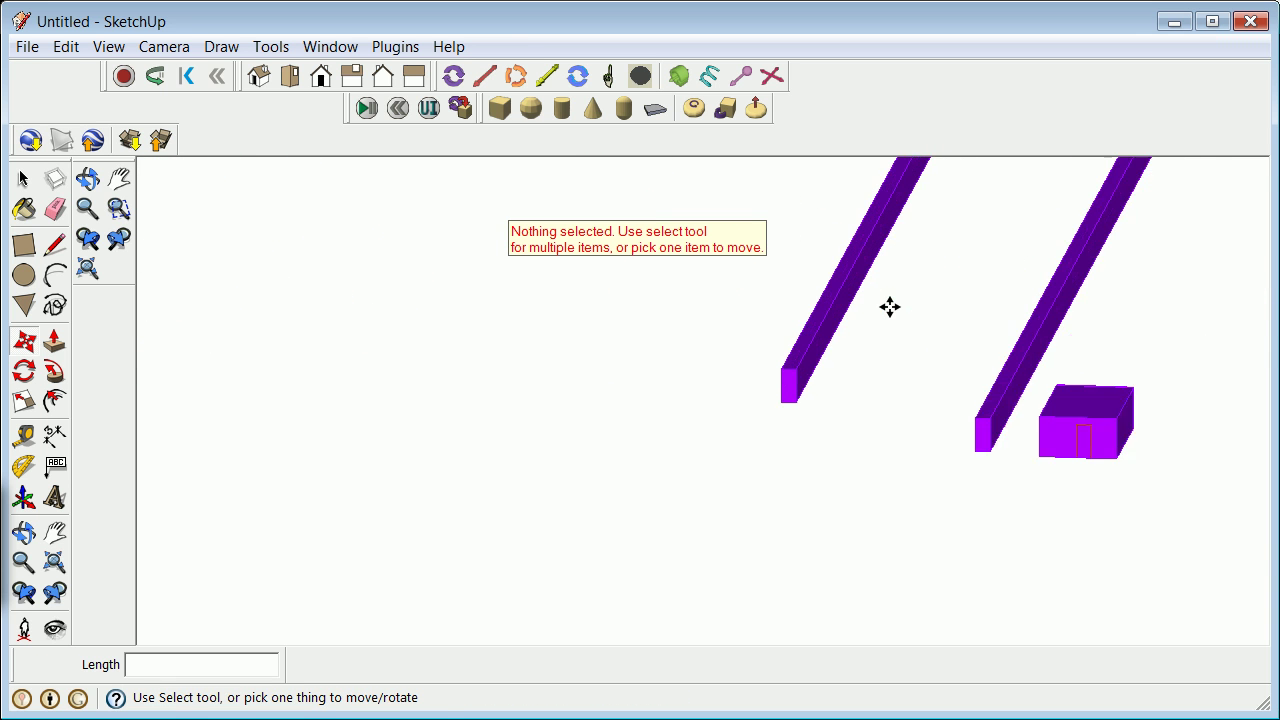
scroll(906, 437, down, 4)
scroll(897, 437, up, 3)
scroll(898, 438, down, 2)
scroll(800, 431, down, 3)
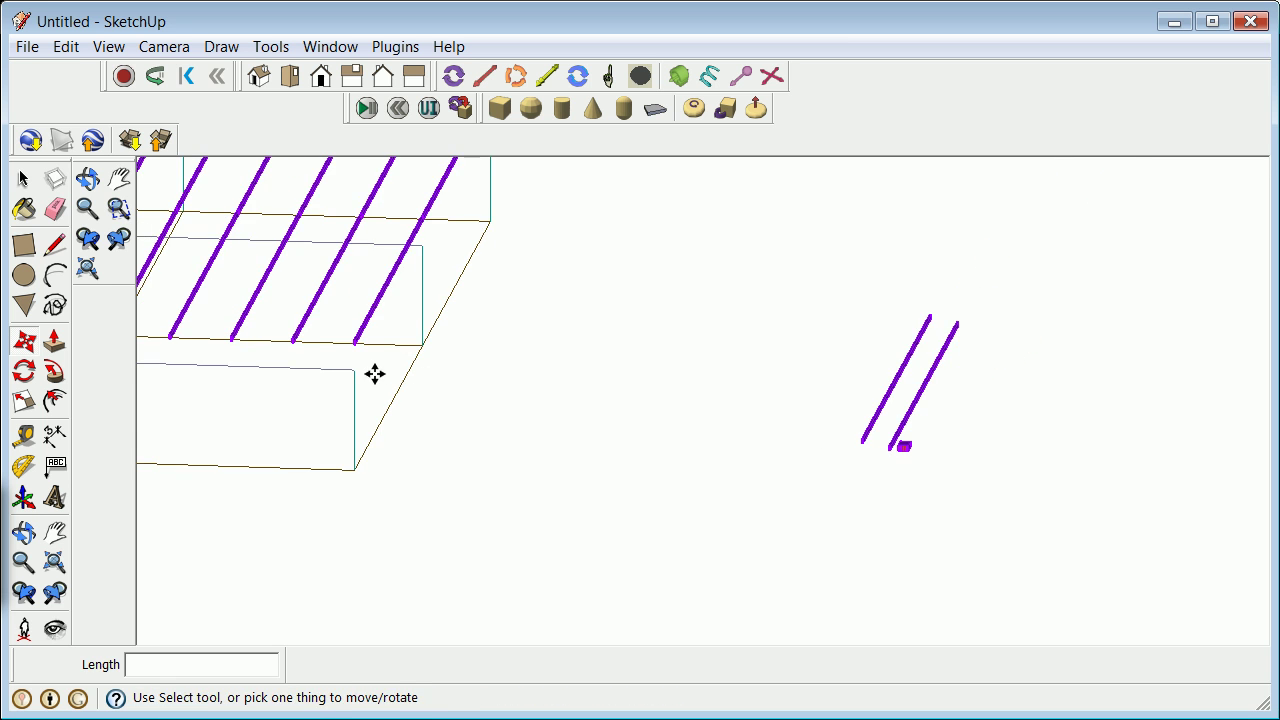
scroll(357, 366, down, 3)
scroll(290, 325, up, 5)
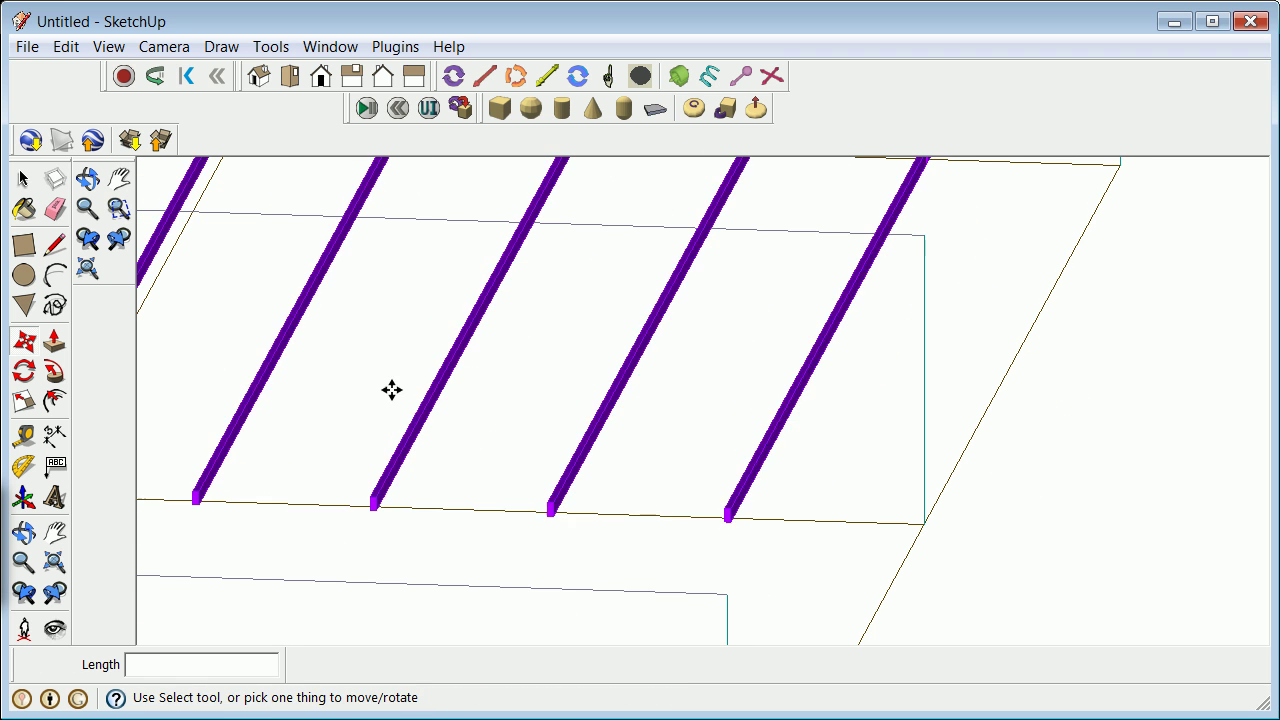
scroll(728, 514, up, 2)
scroll(728, 514, down, 6)
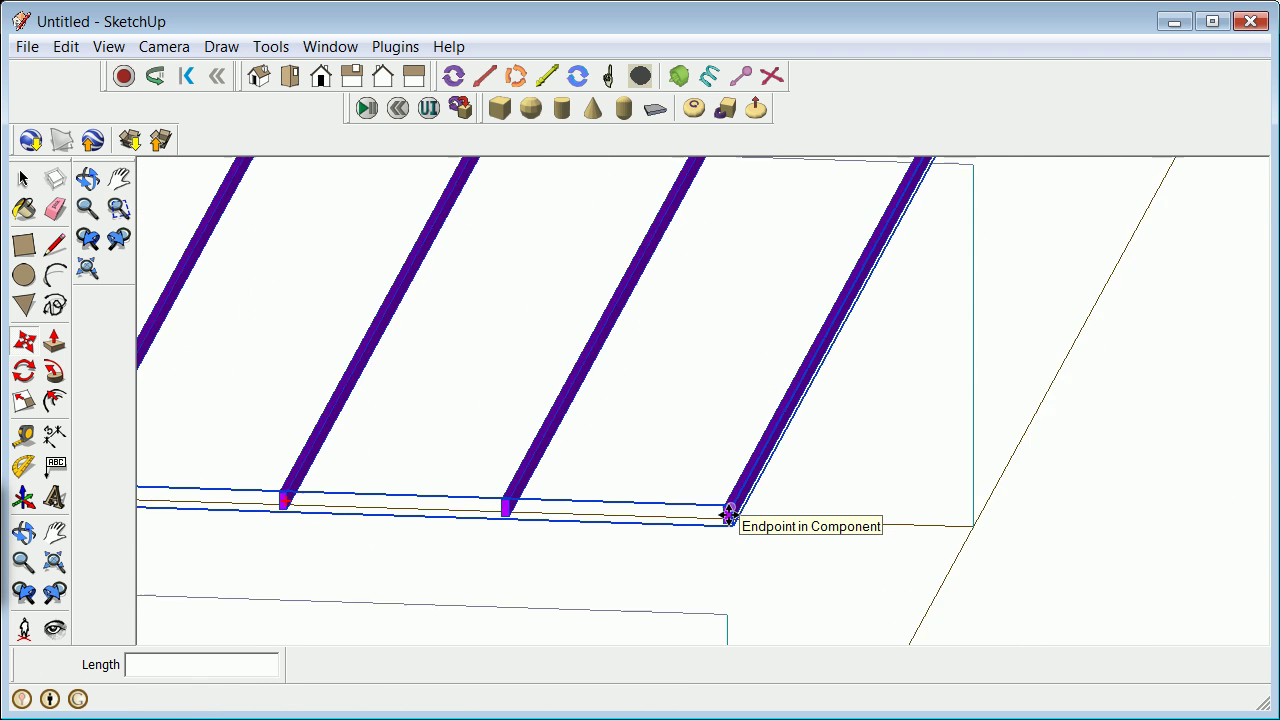
scroll(728, 514, down, 3)
scroll(634, 537, up, 4)
scroll(565, 471, up, 3)
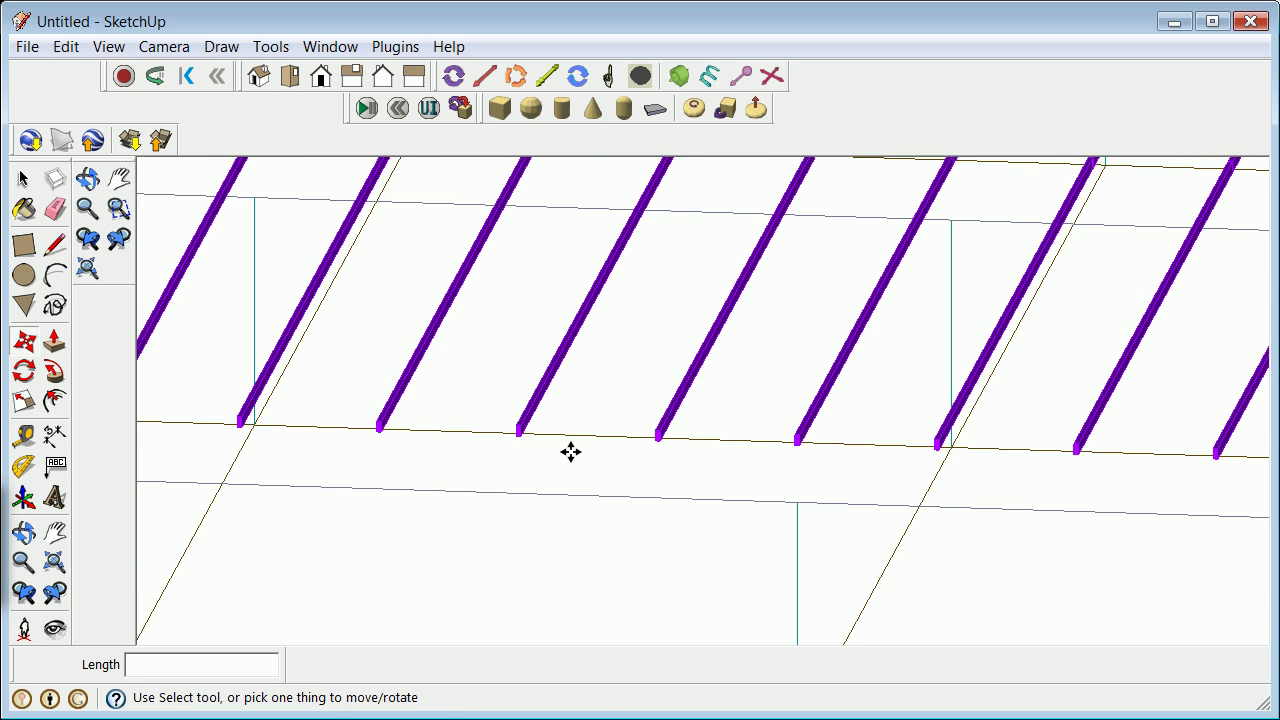
scroll(400, 480, down, 3)
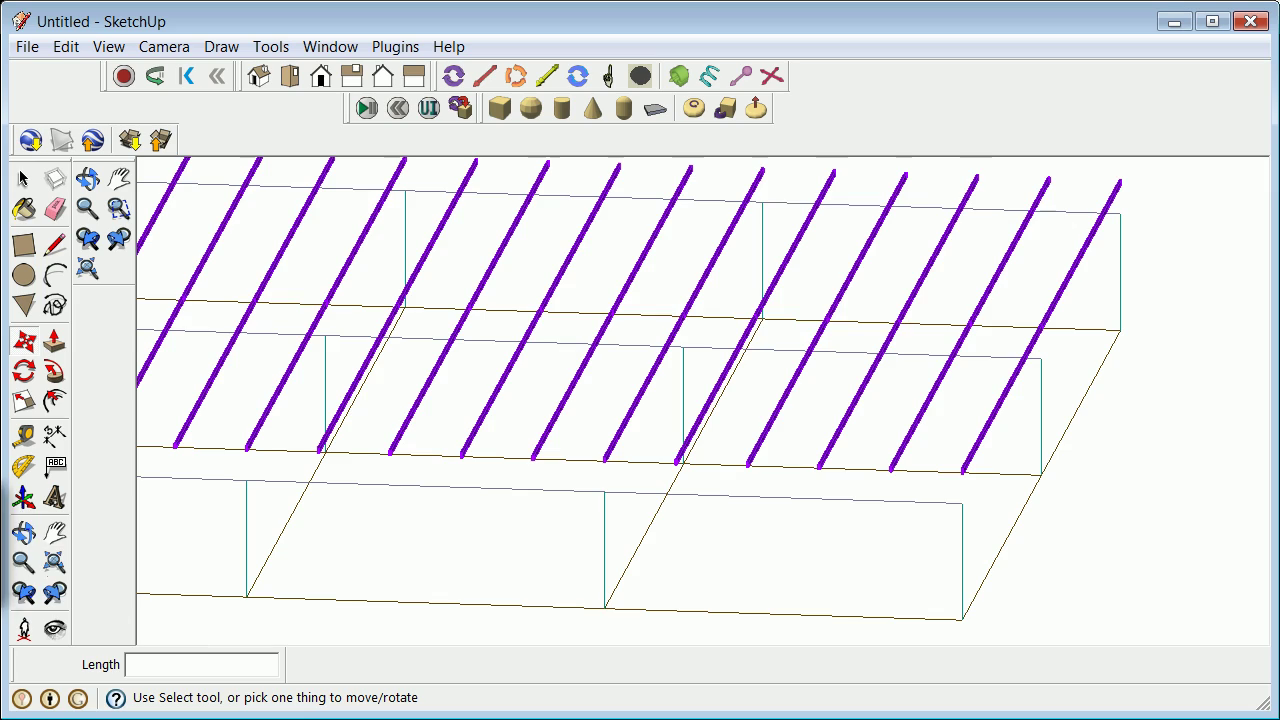
Step: Draw a line about 2.5 ft long from the top of the frame's corner column to the lower edge of the outermost beam
click(24, 533)
drag(449, 564, 920, 380)
scroll(969, 391, up, 4)
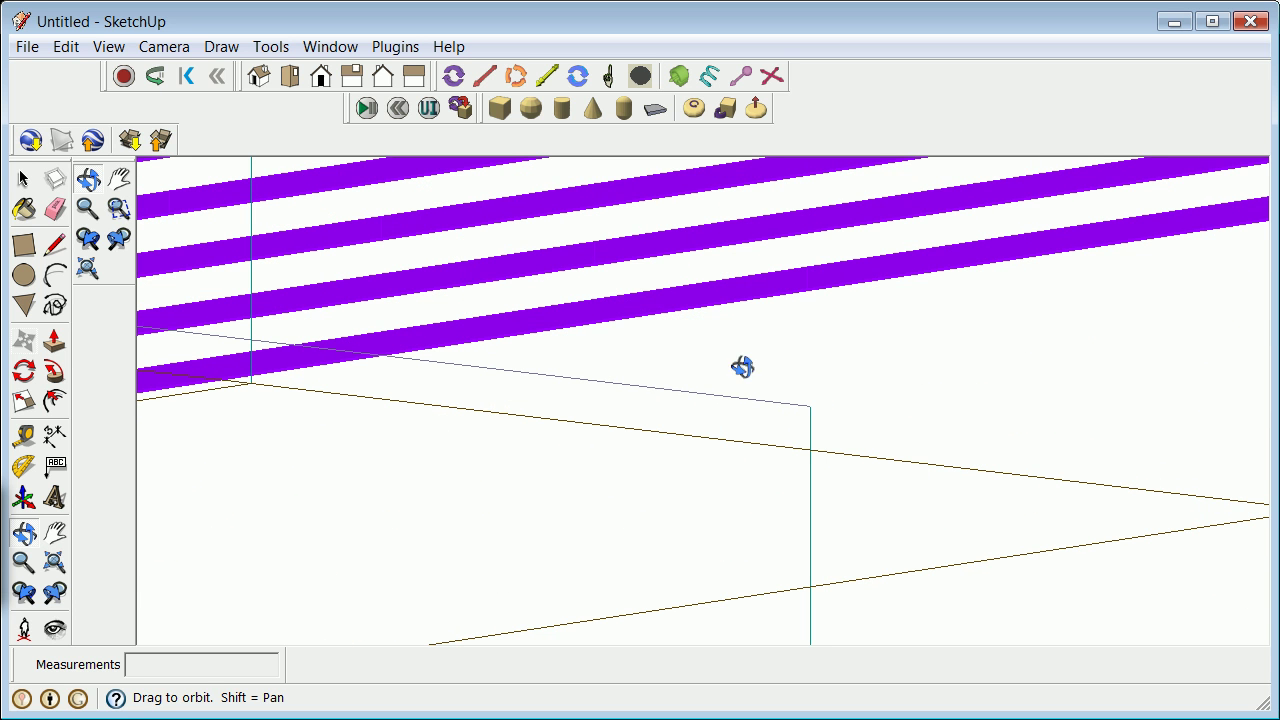
click(55, 245)
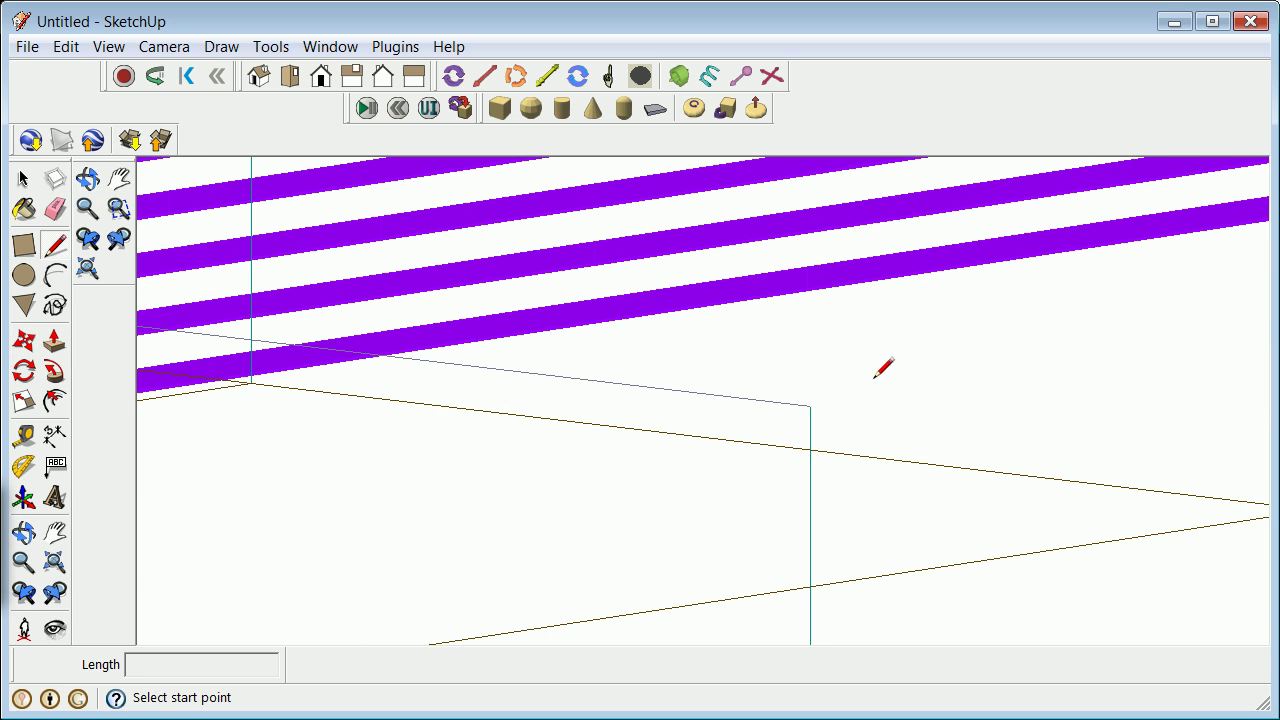
click(810, 405)
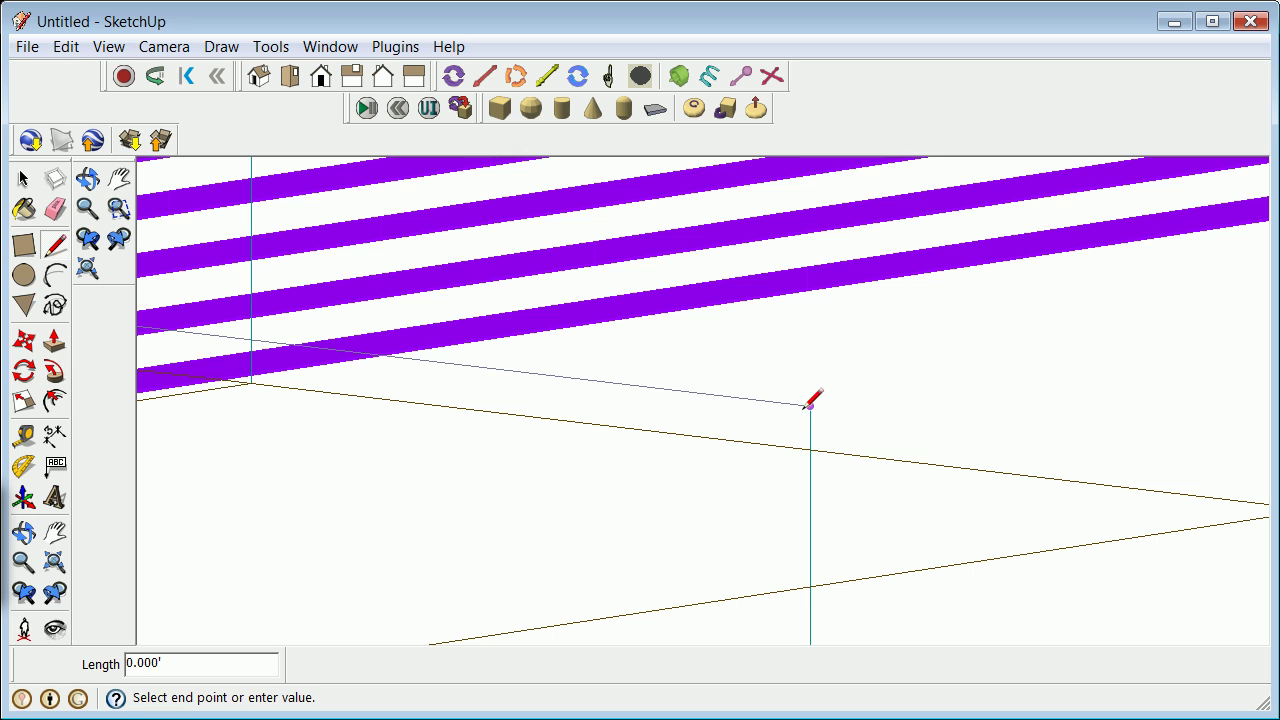
click(808, 288)
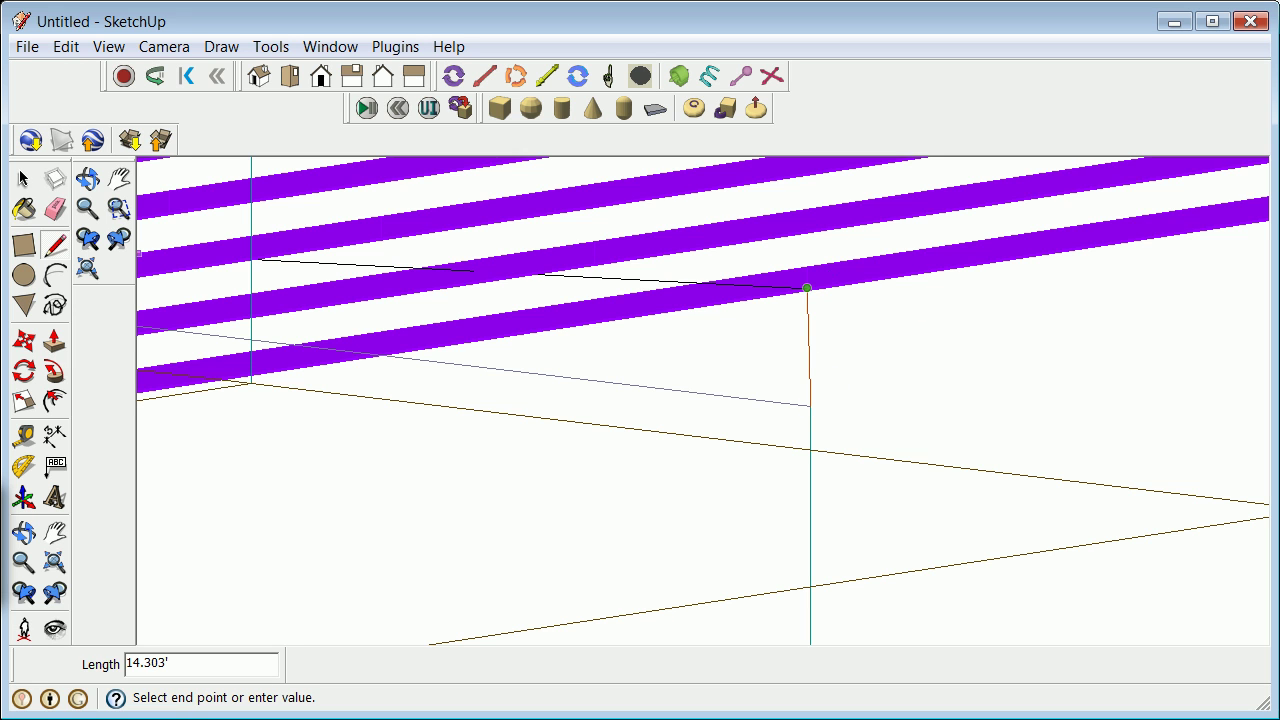
Step: Check the length of the line between column top and beam in its entity info, and erase the line
click(23, 180)
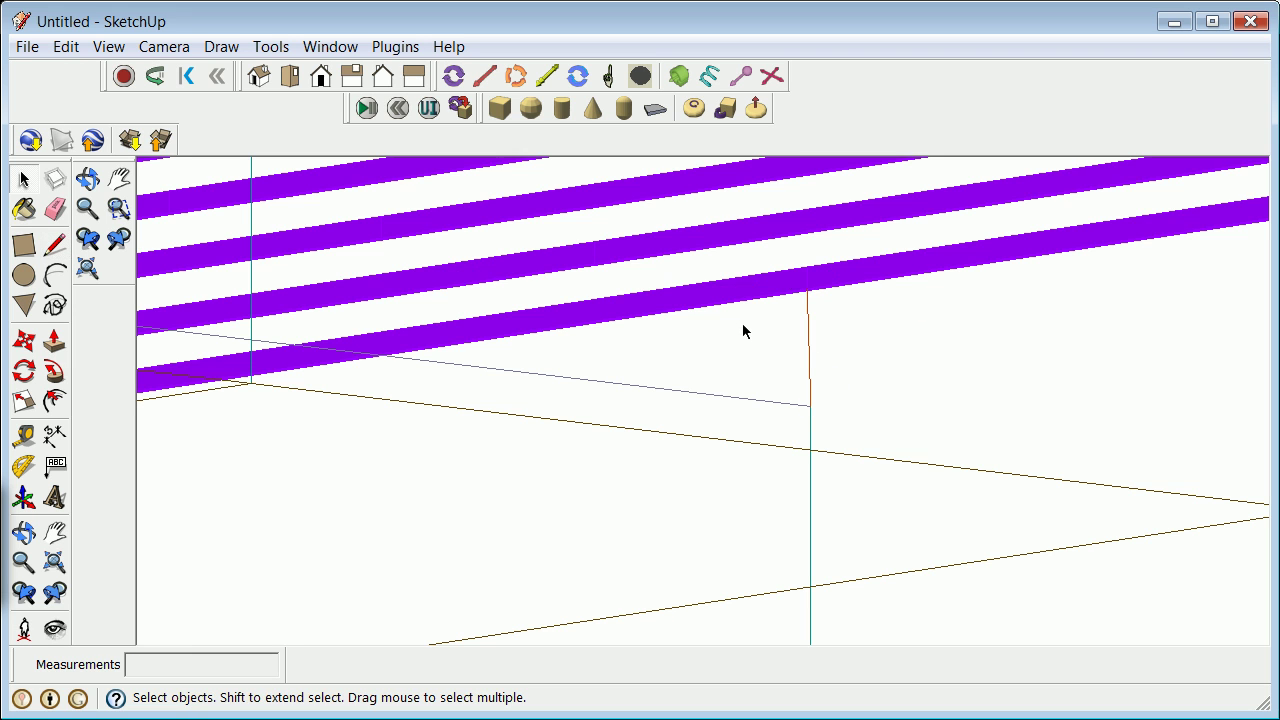
right_click(811, 358)
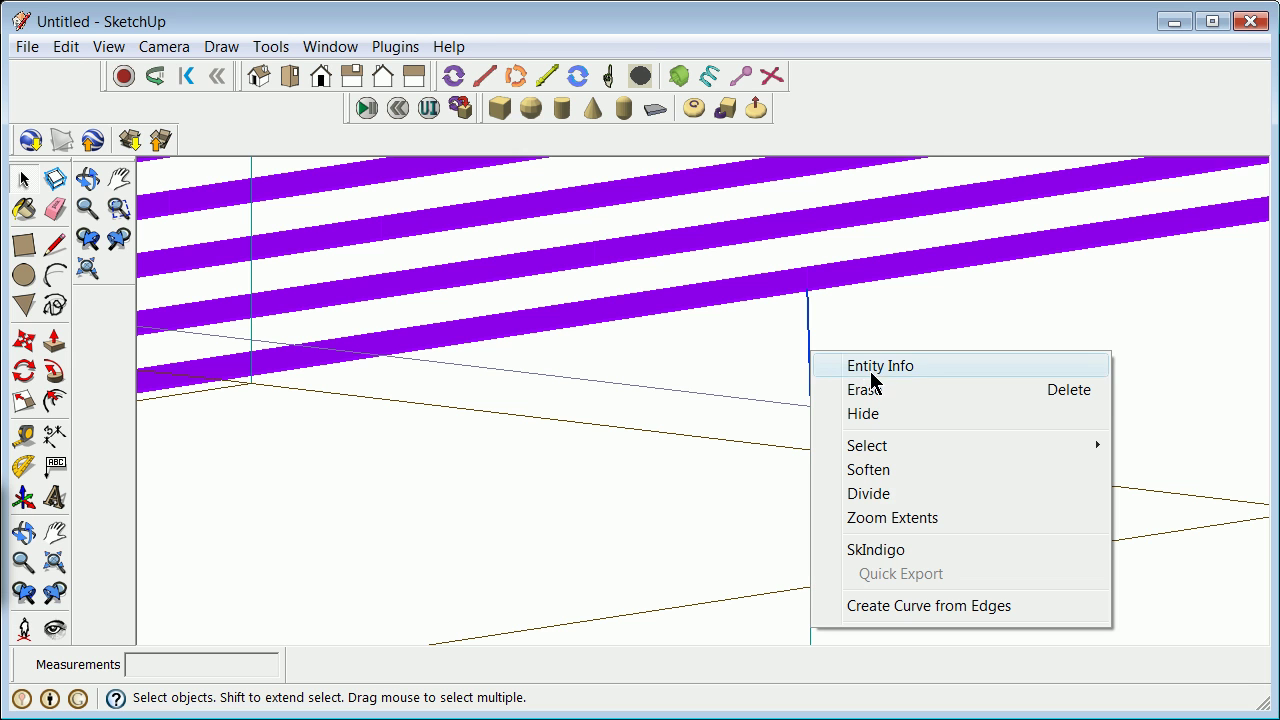
click(863, 366)
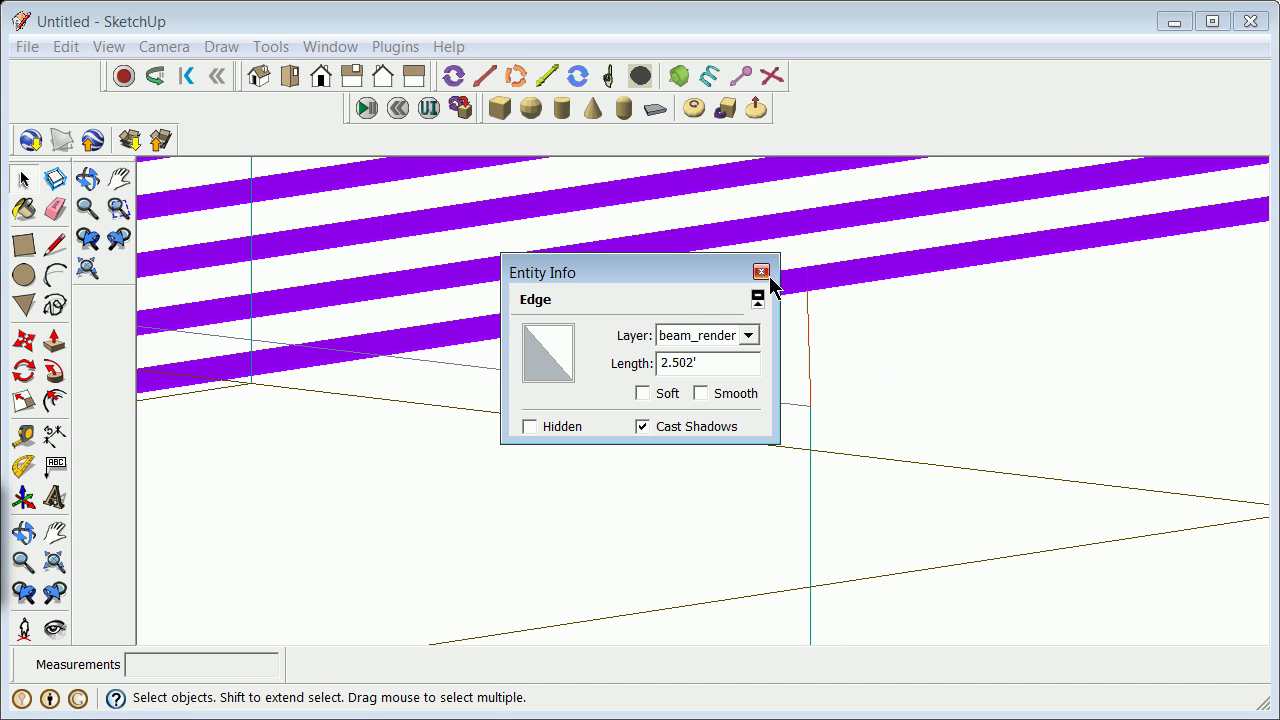
click(761, 272)
right_click(810, 340)
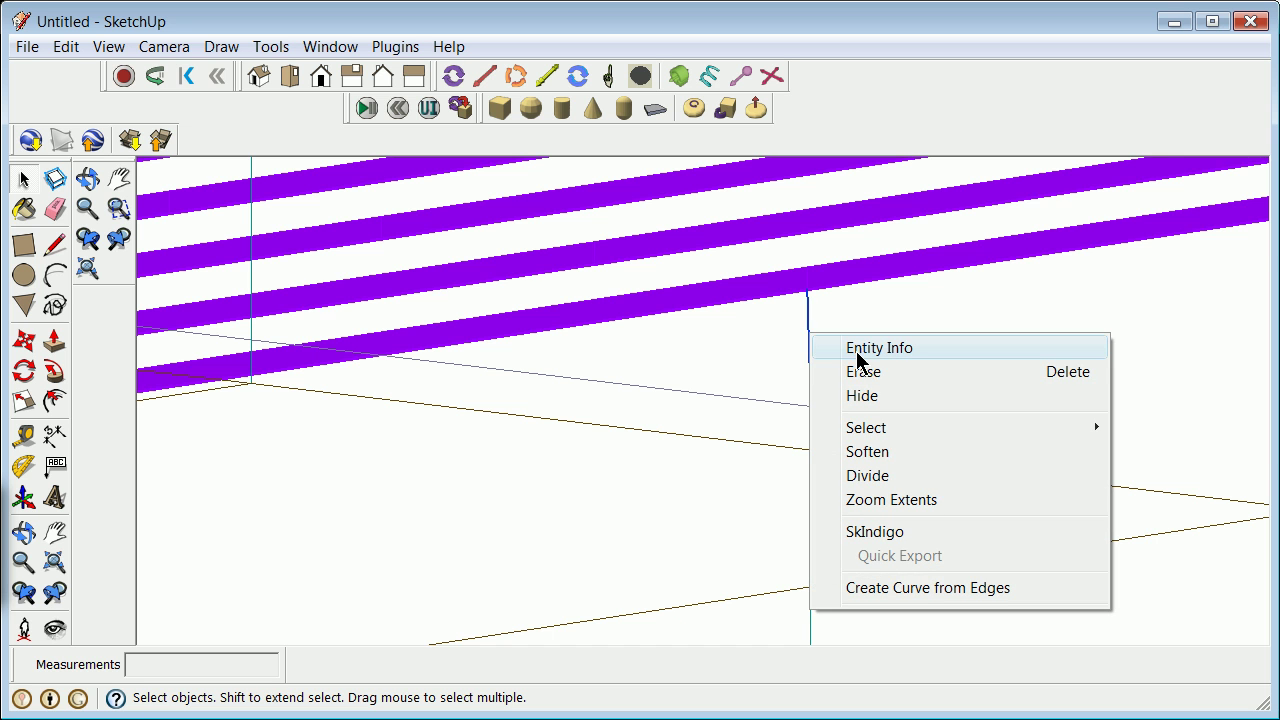
click(879, 367)
Step: Select all the standalone beam objects beside the structural frame and erase them
scroll(789, 384, down, 5)
scroll(791, 391, down, 3)
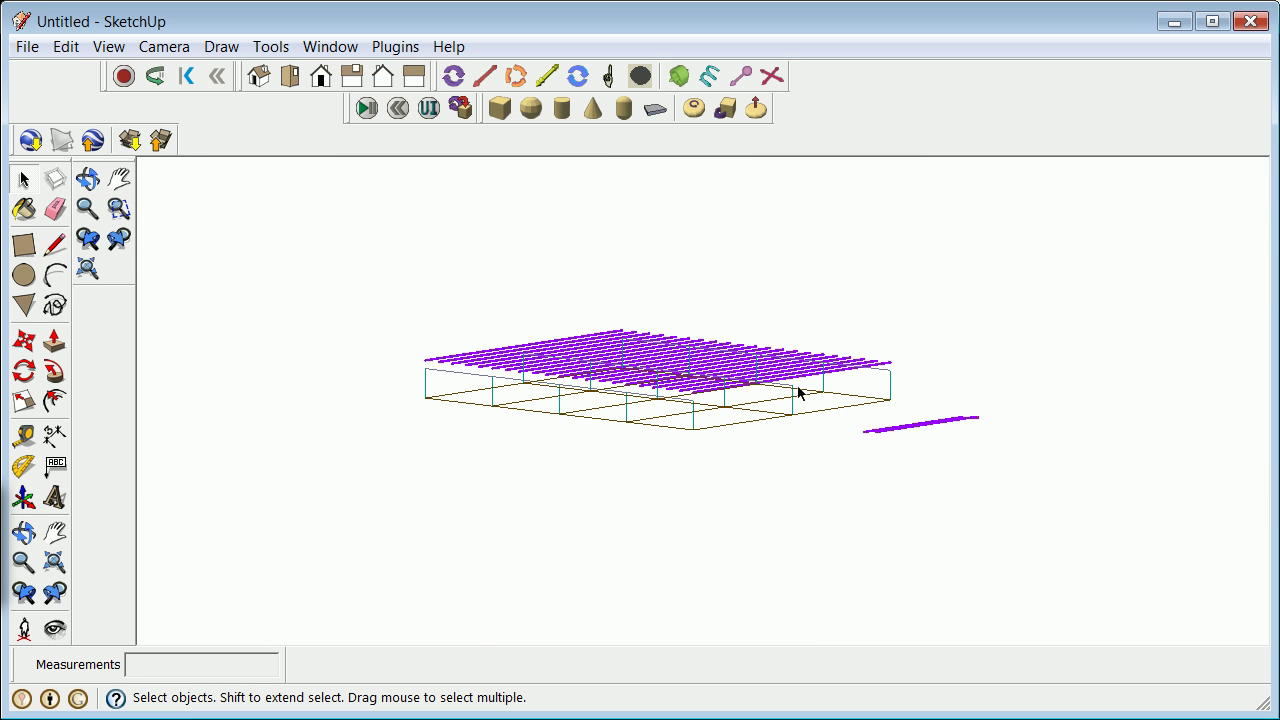
drag(858, 421, 1004, 455)
right_click(966, 419)
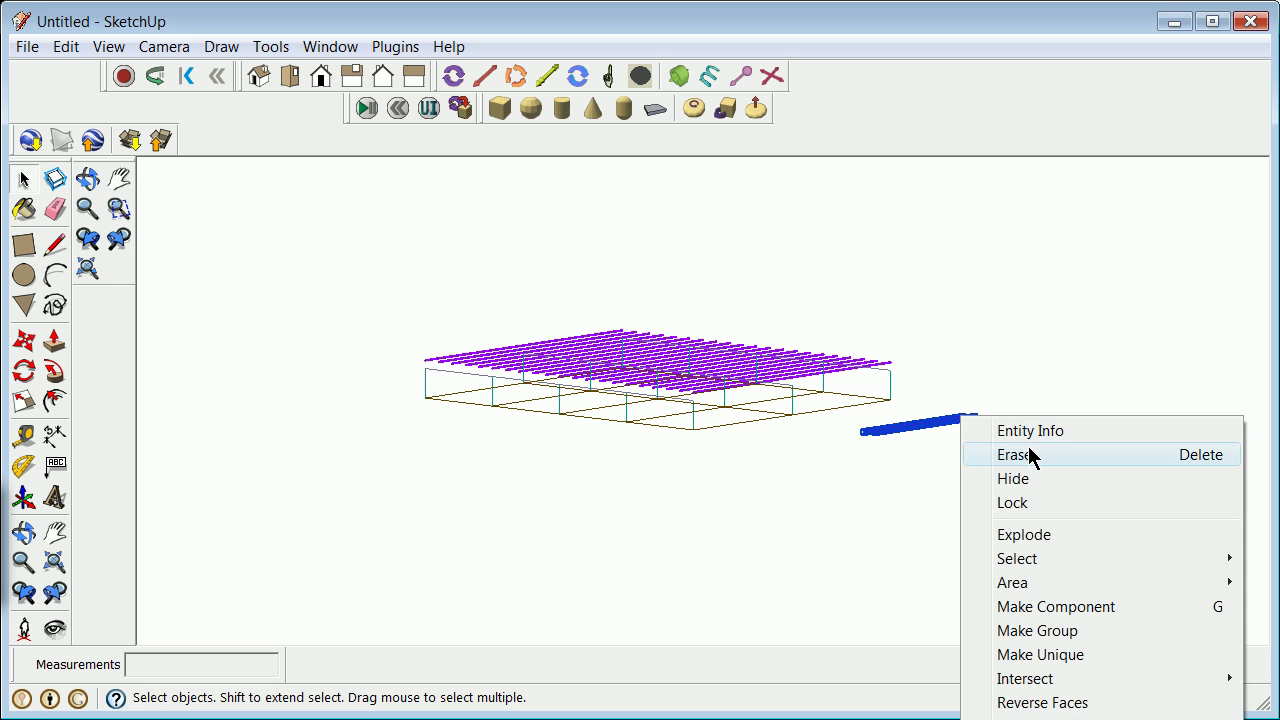
click(1030, 448)
Step: Switch to the top standard view with the whole frame in sight
click(164, 47)
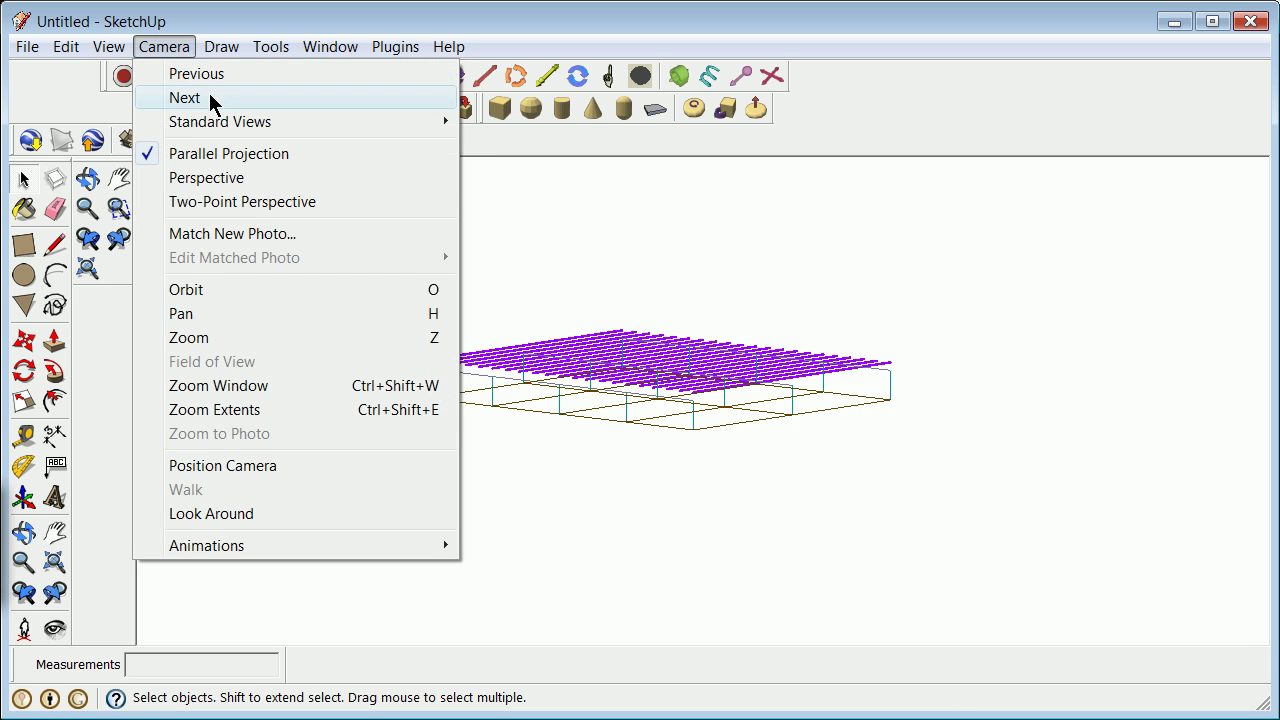
click(490, 122)
scroll(945, 422, down, 4)
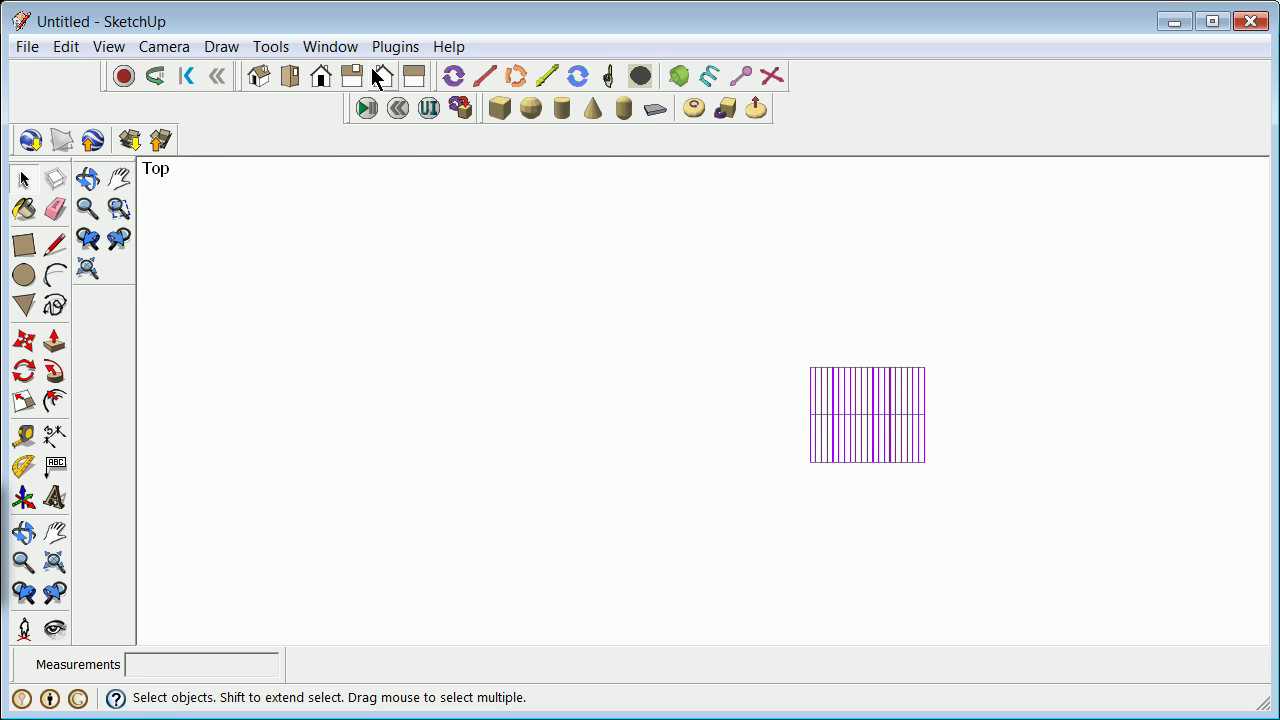
Step: Place an instance of the Girder_Generic component beside the structural frame and close the component browser
click(337, 49)
click(389, 151)
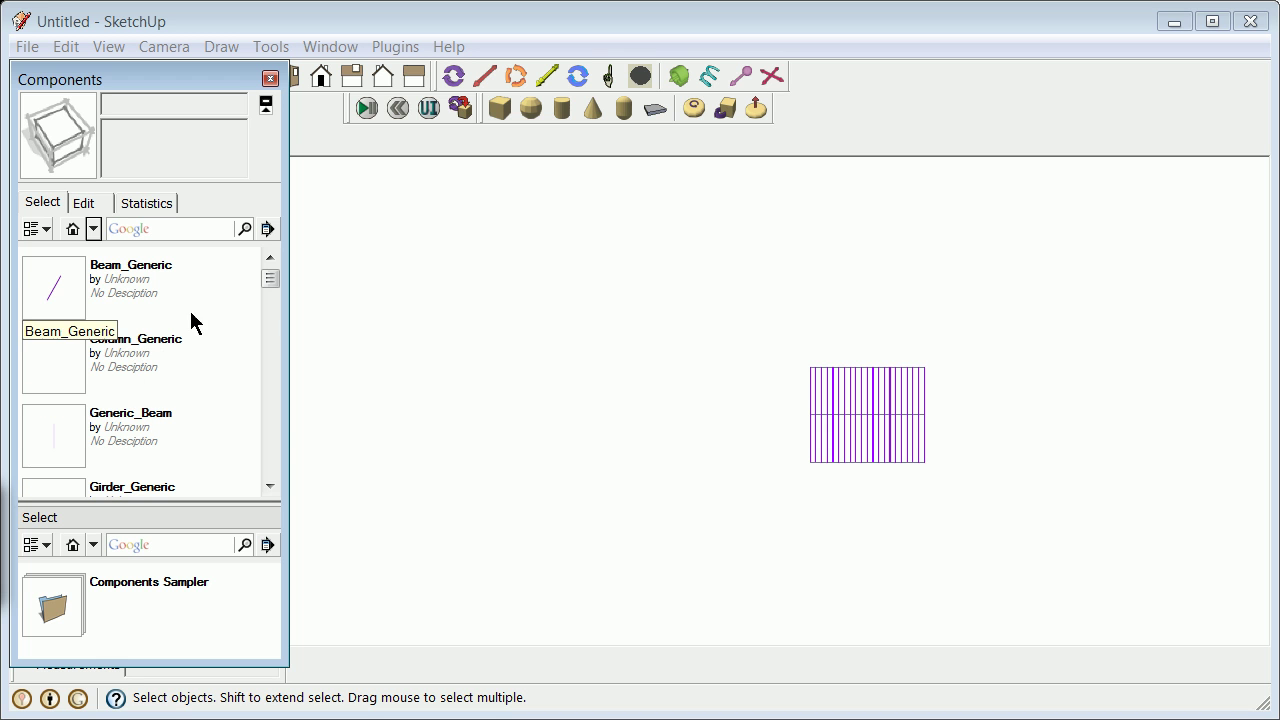
click(269, 486)
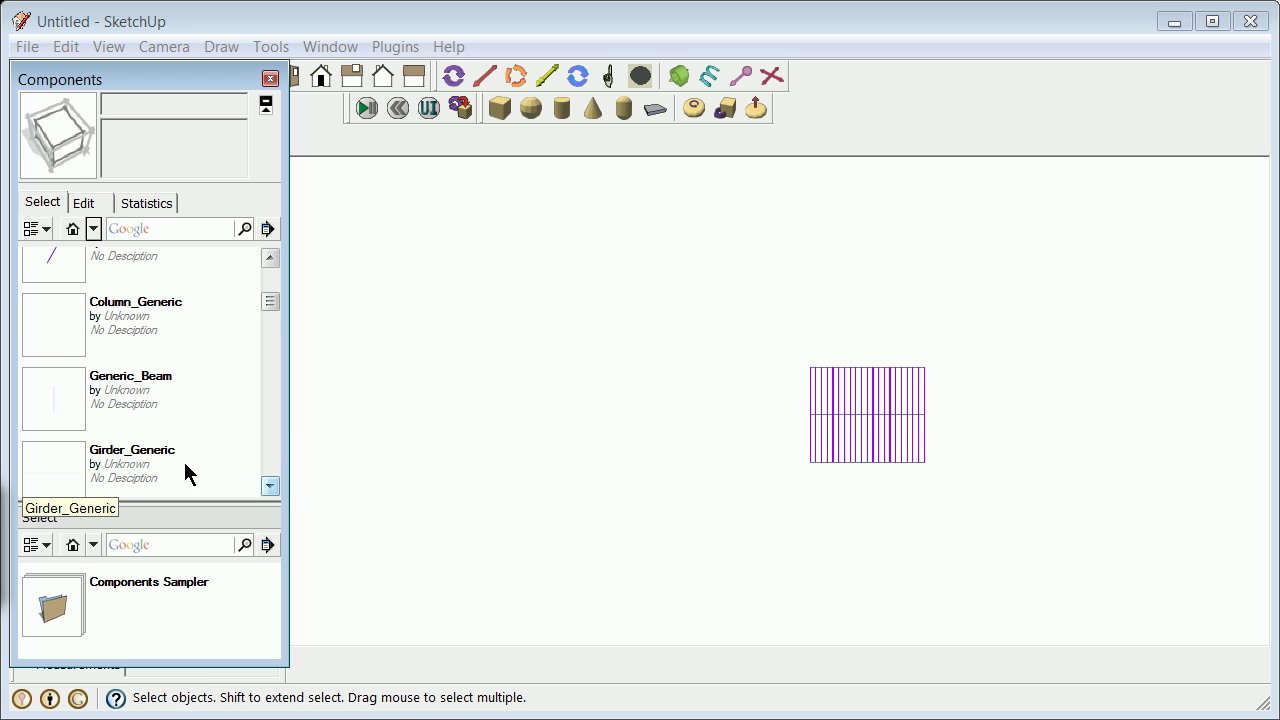
click(190, 465)
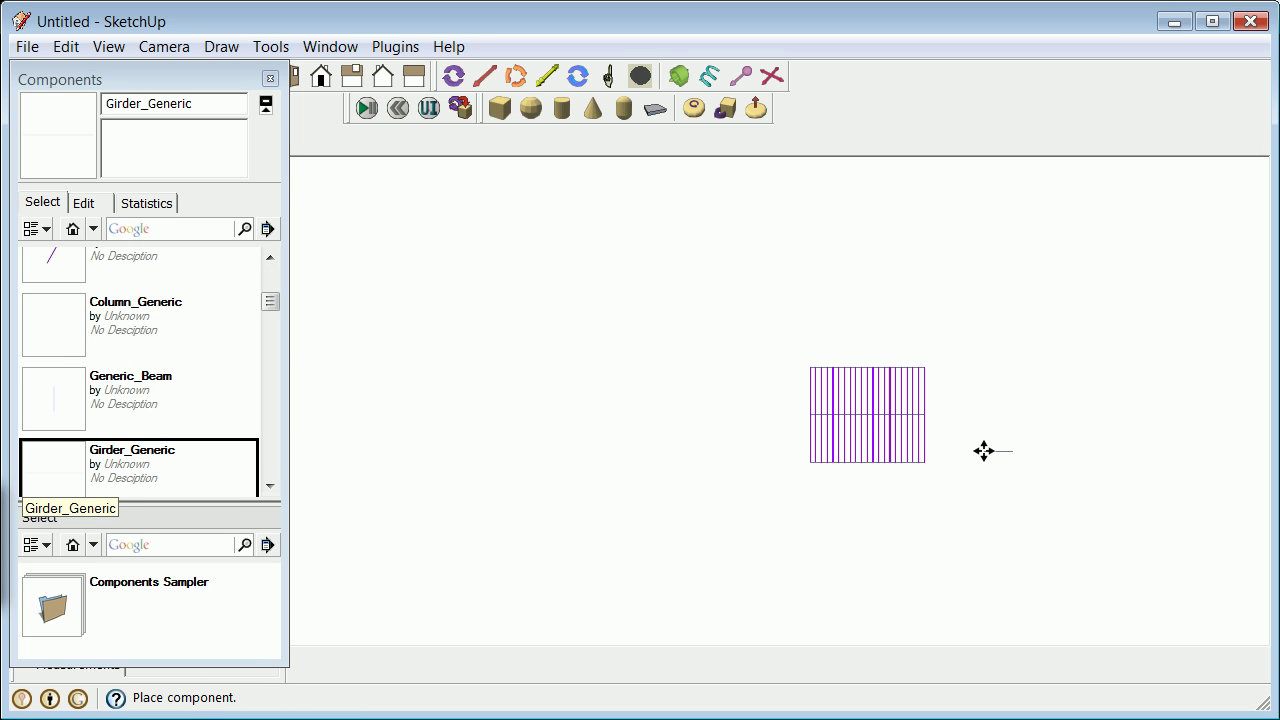
click(985, 454)
scroll(991, 451, up, 5)
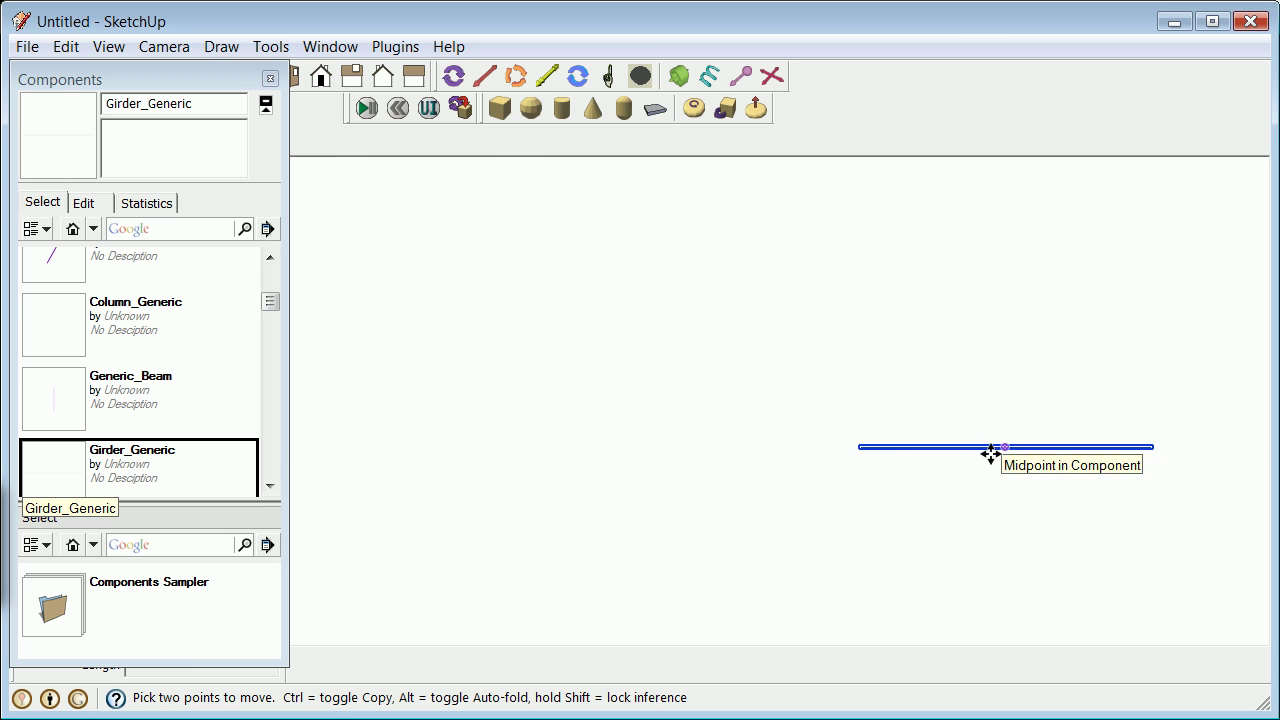
click(269, 78)
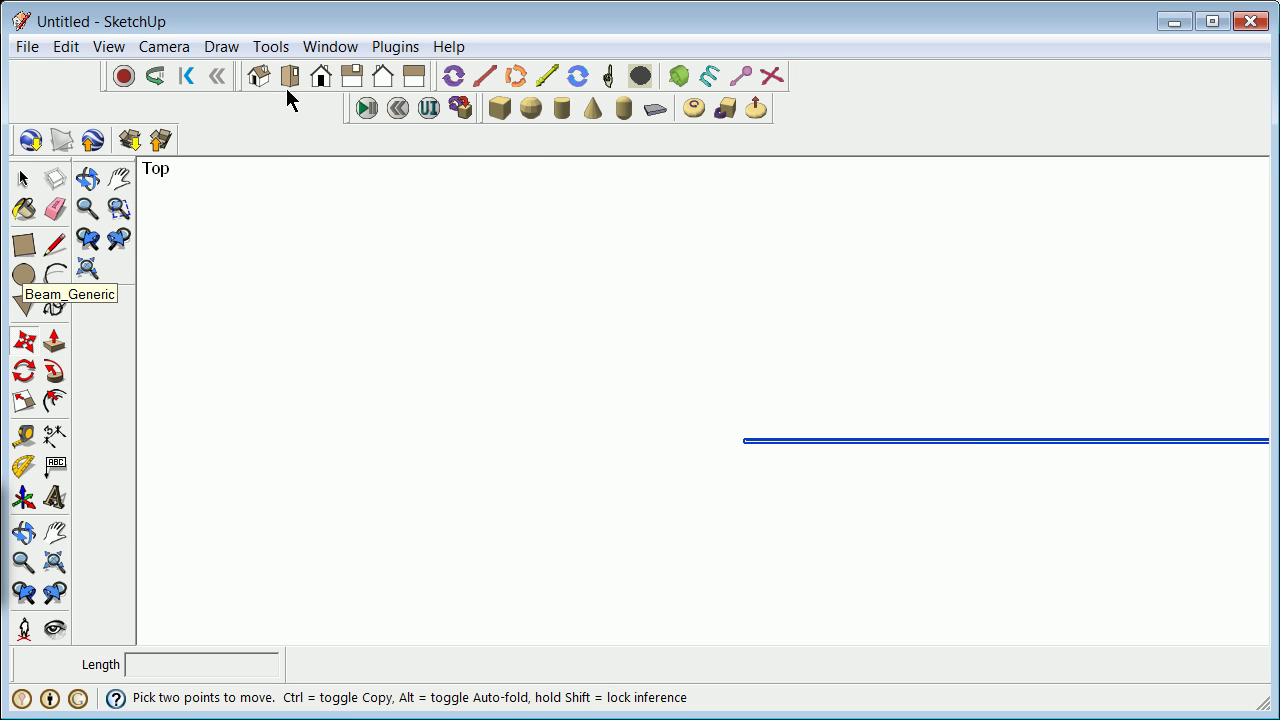
Step: Open the newly placed girder component for editing, starting from a perspective view of its near end
click(33, 545)
drag(714, 513, 871, 426)
drag(340, 446, 245, 368)
click(23, 178)
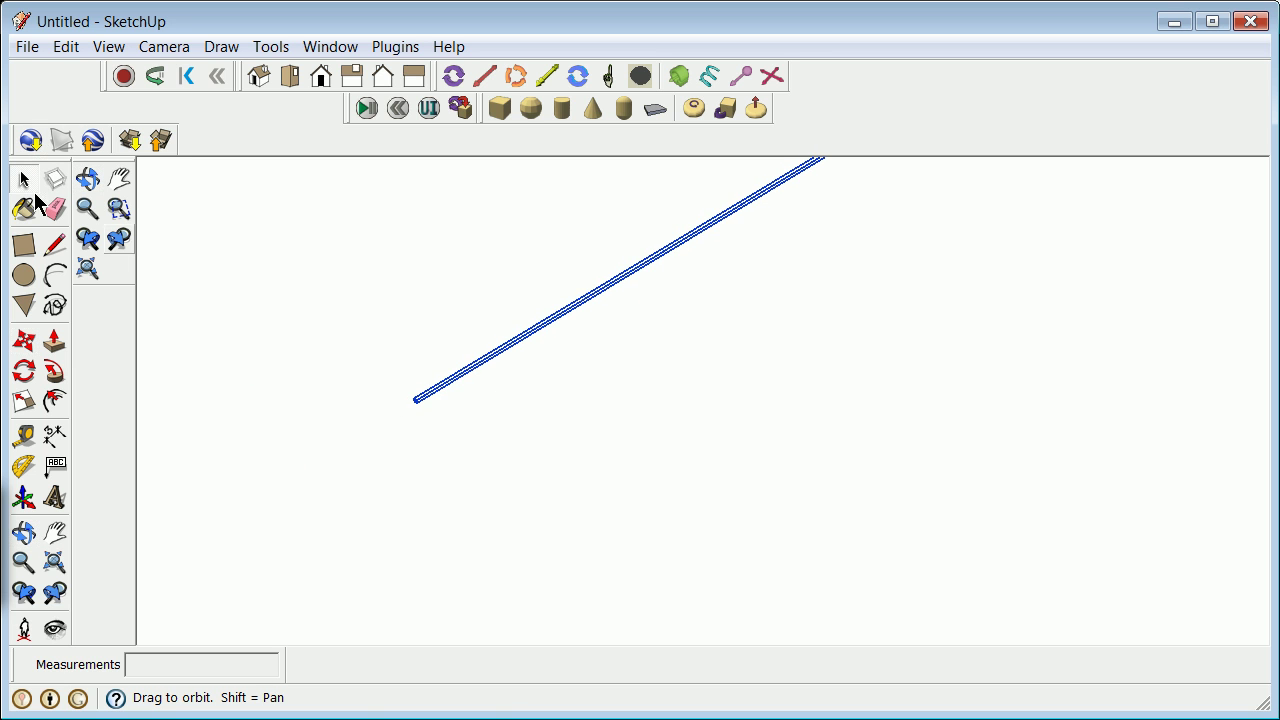
click(499, 395)
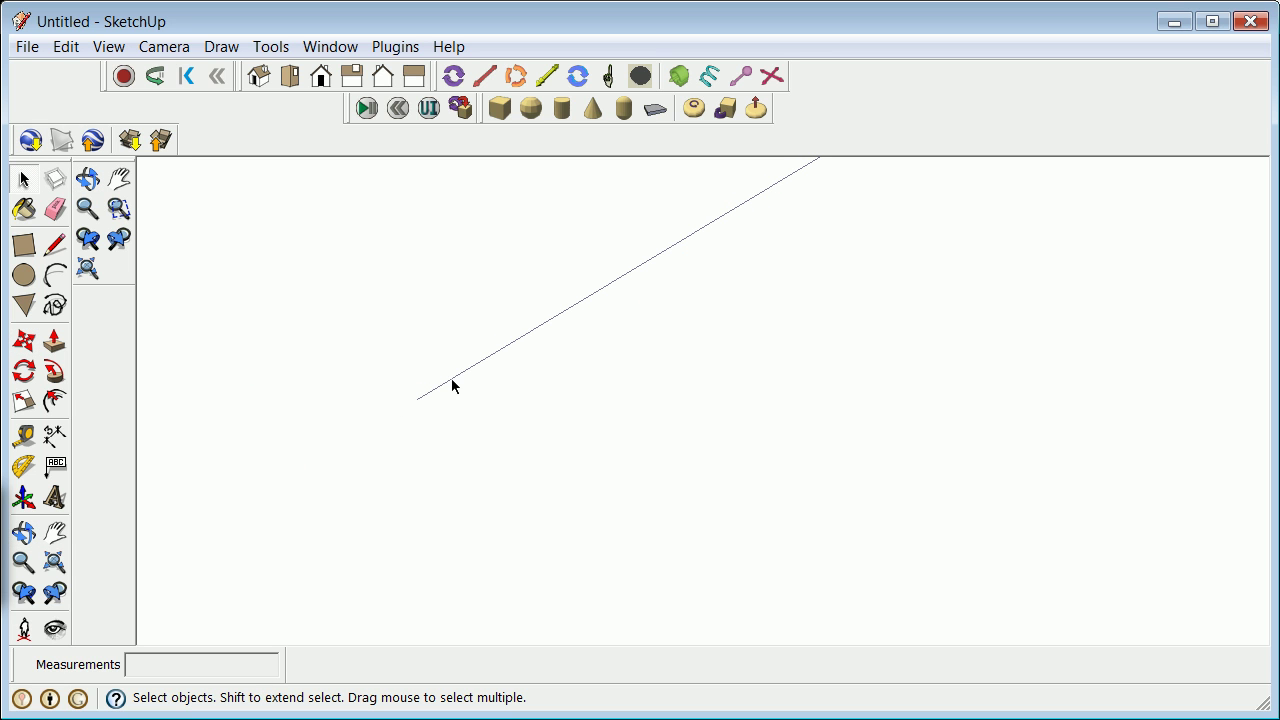
double_click(452, 380)
mouse_move(420, 409)
middle_down()
mouse_move(391, 363)
mouse_move(380, 394)
mouse_move(420, 365)
mouse_move(434, 394)
middle_up()
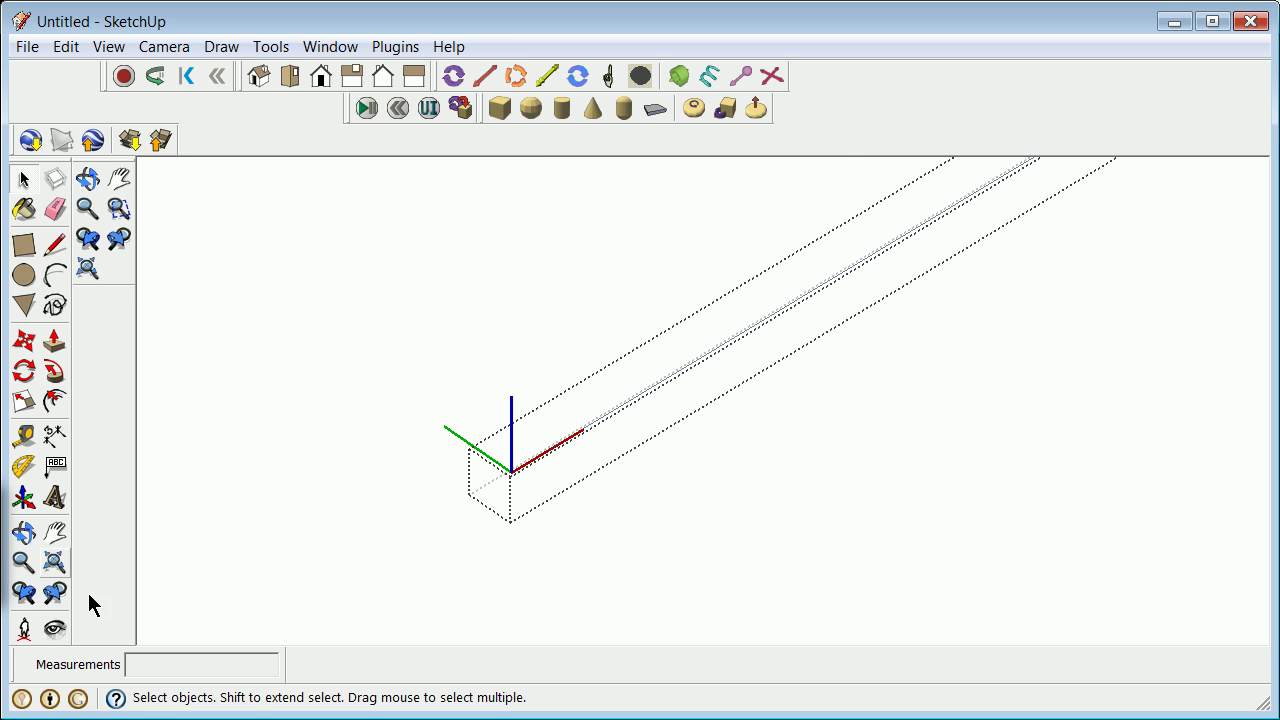
click(24, 533)
drag(470, 485, 626, 351)
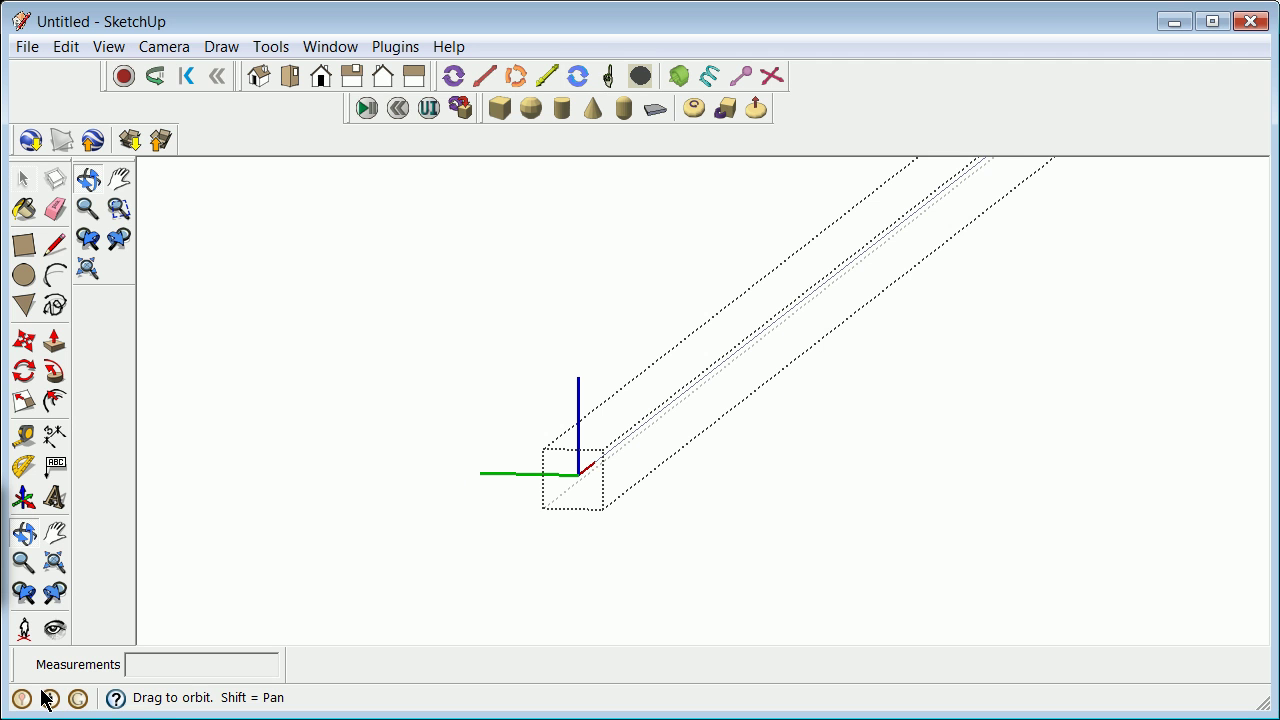
click(24, 563)
scroll(589, 375, up, 3)
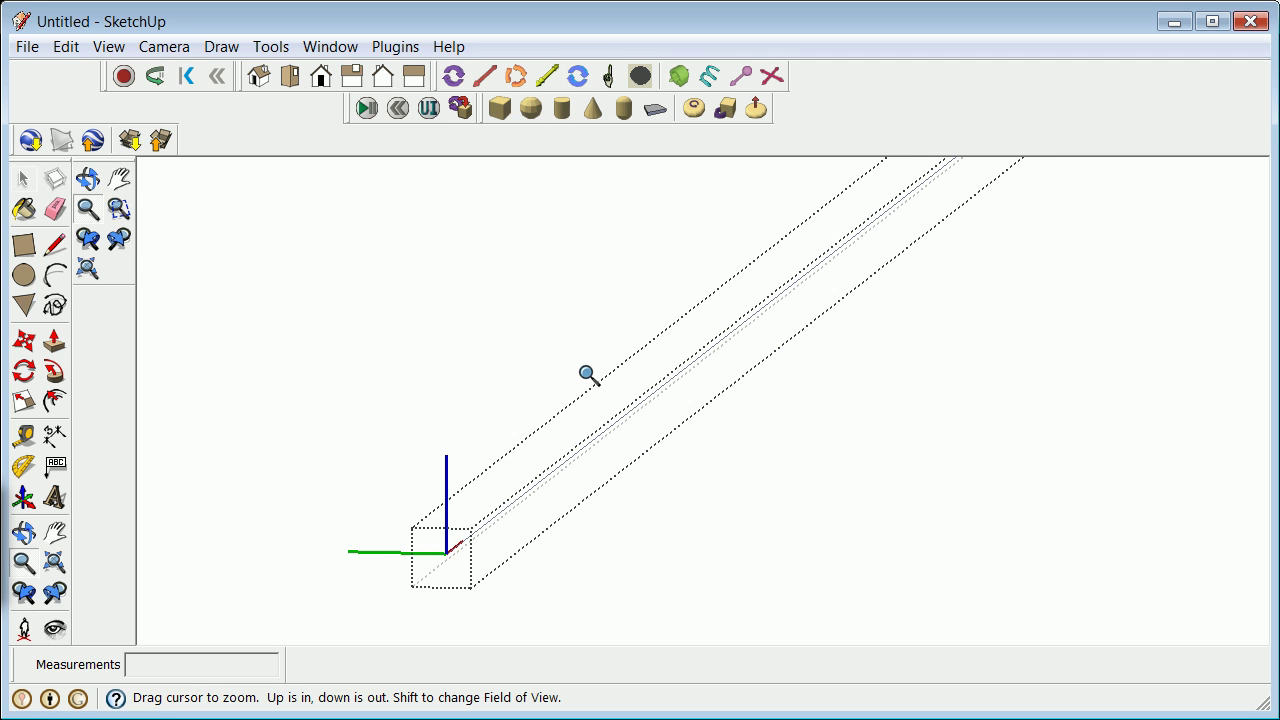
click(54, 533)
drag(423, 586, 464, 456)
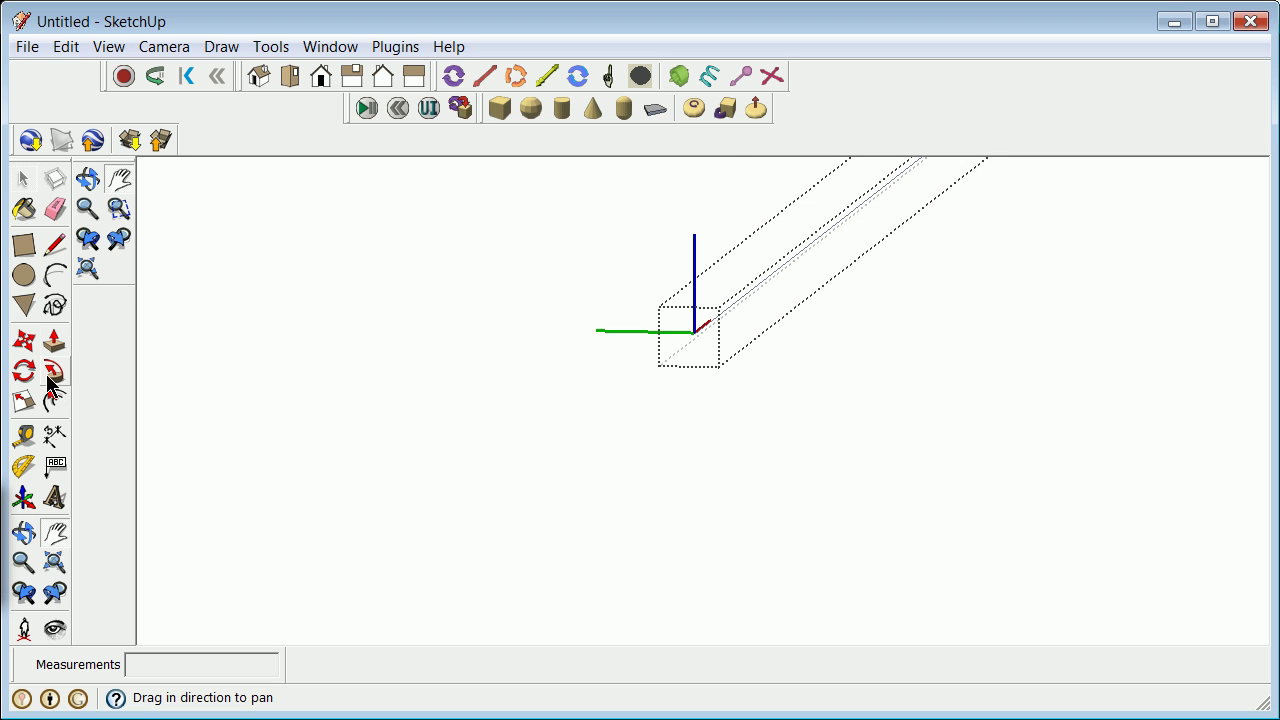
click(24, 246)
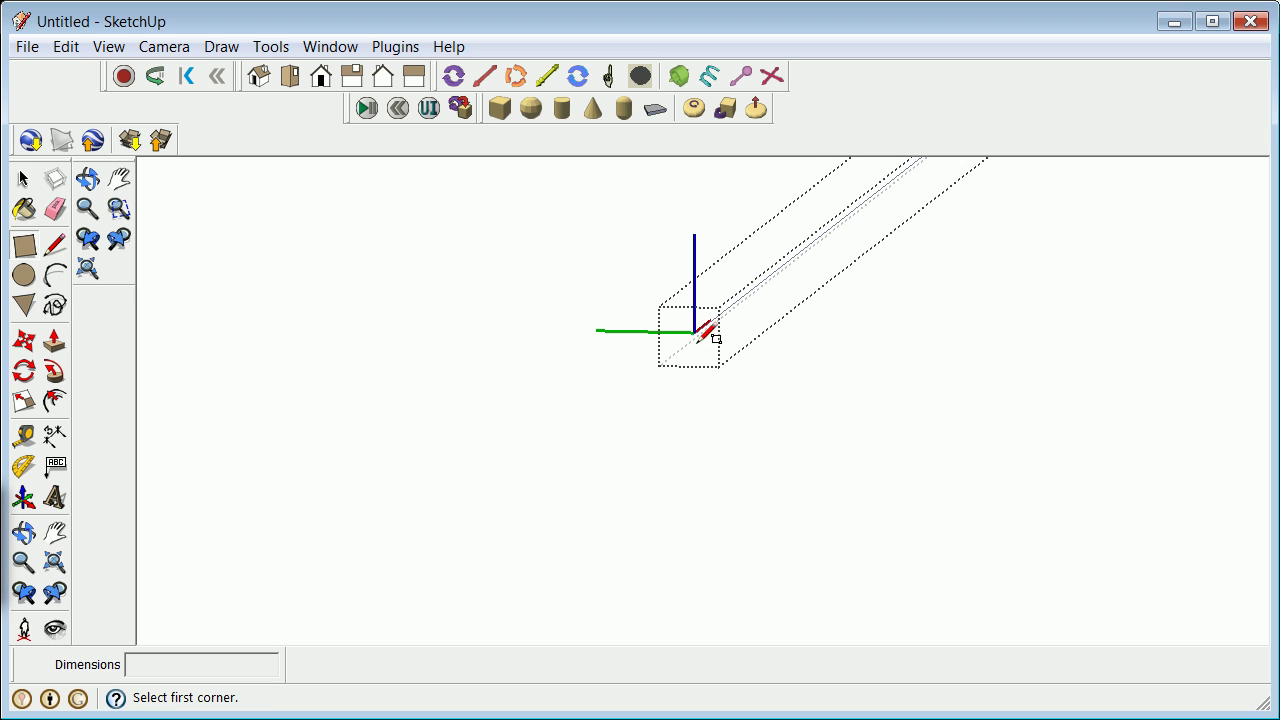
click(693, 331)
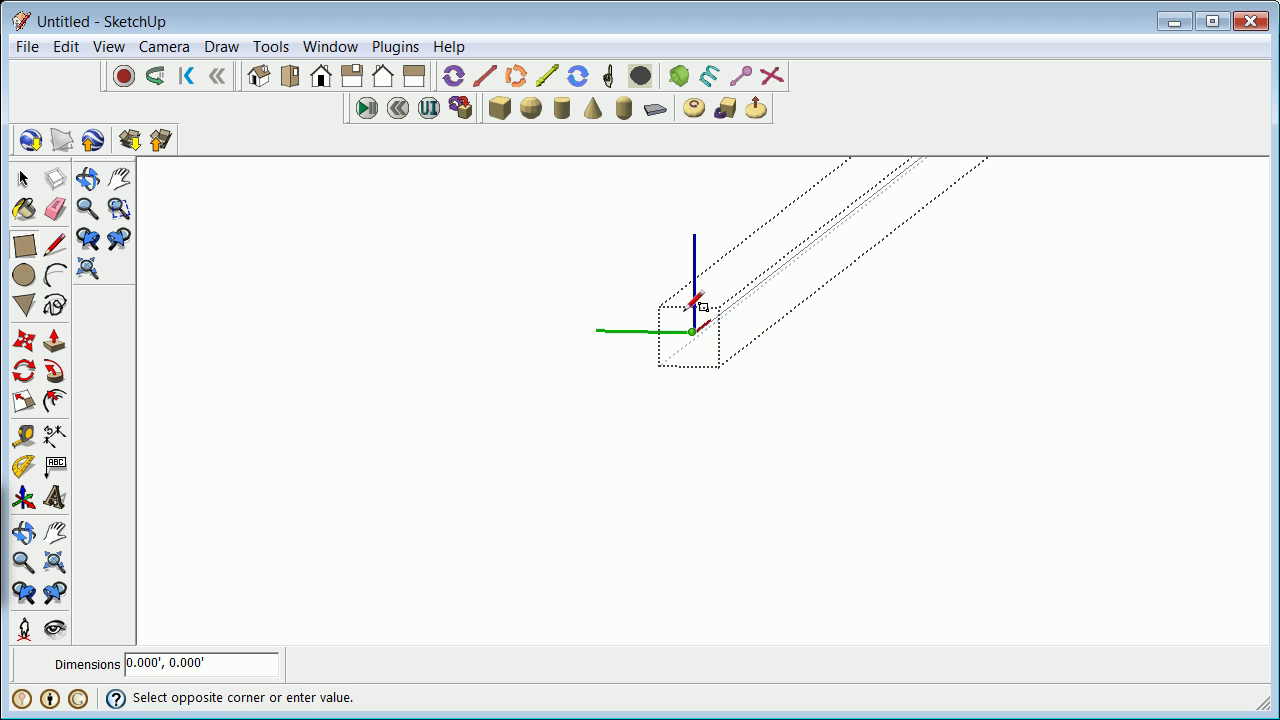
scroll(691, 196, down, 3)
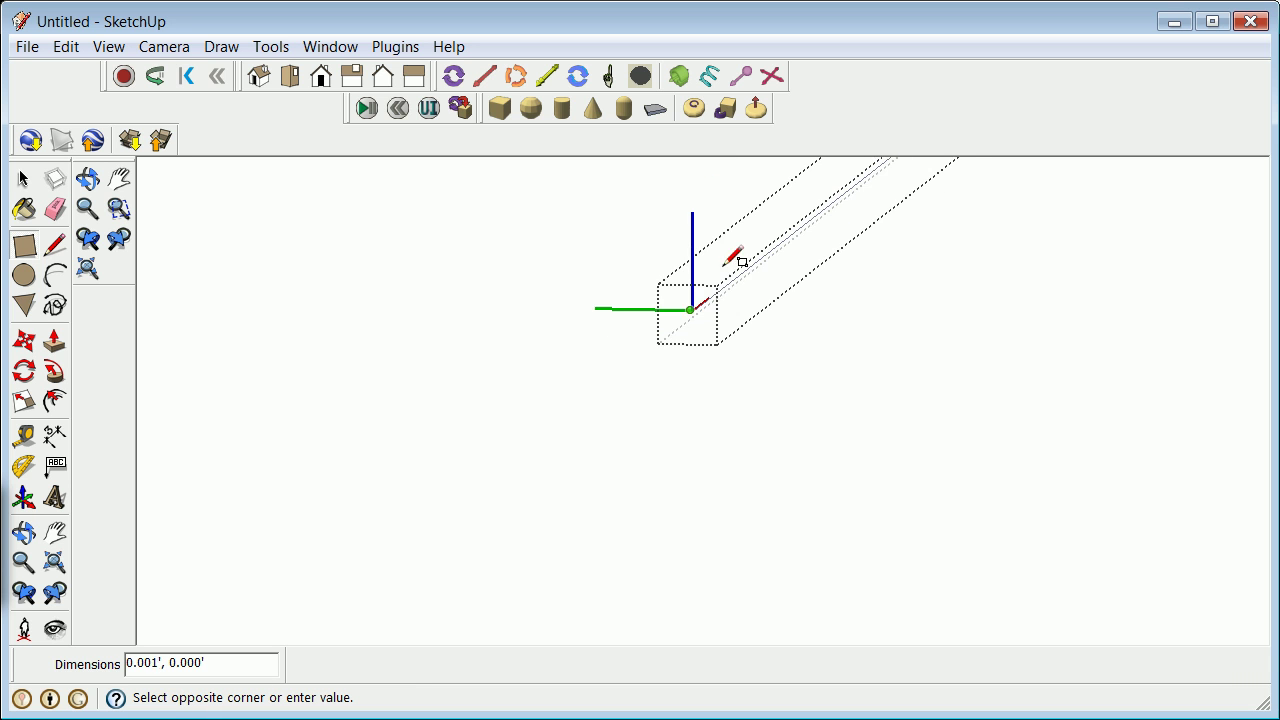
scroll(729, 301, down, 3)
scroll(721, 288, up, 3)
scroll(721, 288, up, 2)
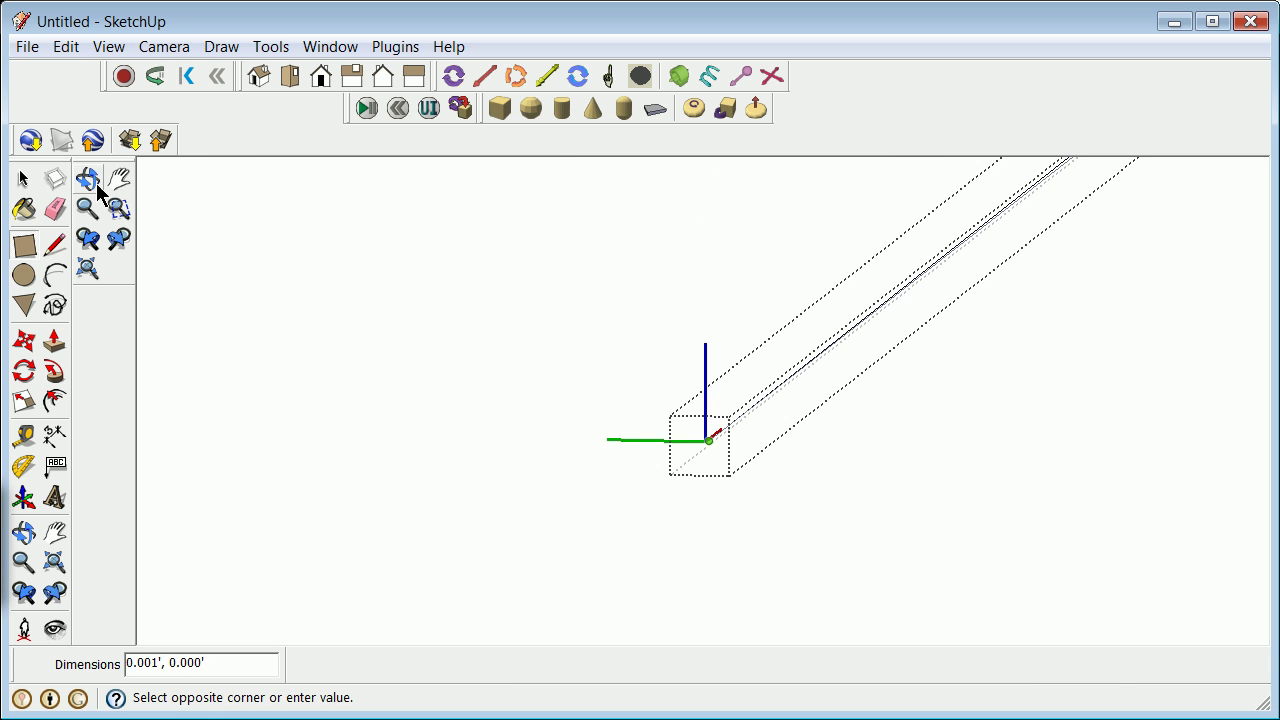
click(24, 181)
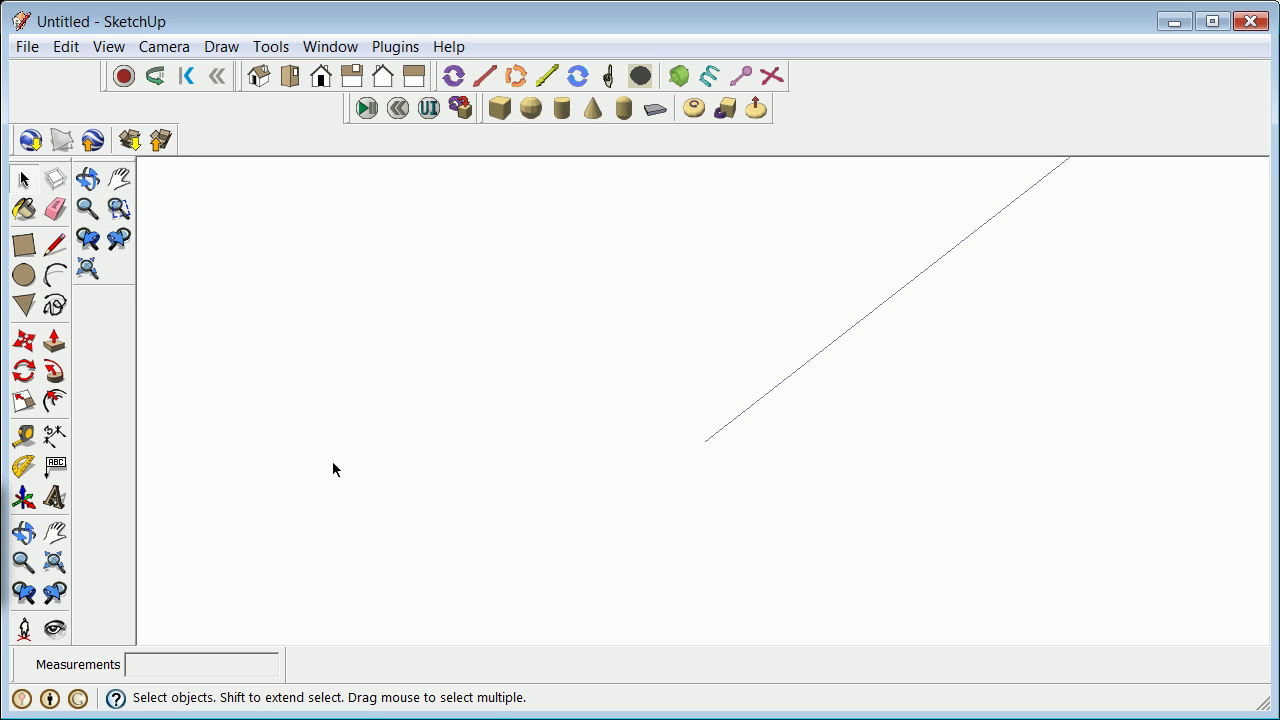
Step: Draw a freehand rectangle about 0.001' by 0.001' beside the near end of the girder line
click(24, 245)
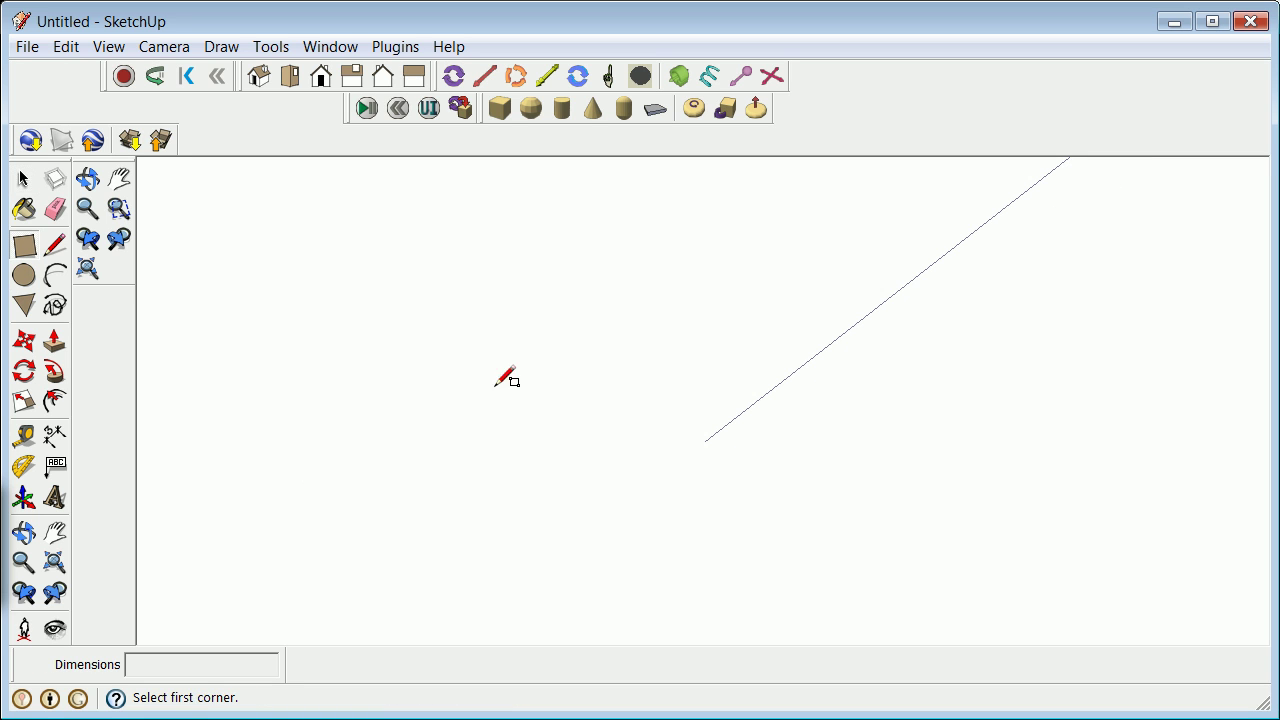
click(794, 416)
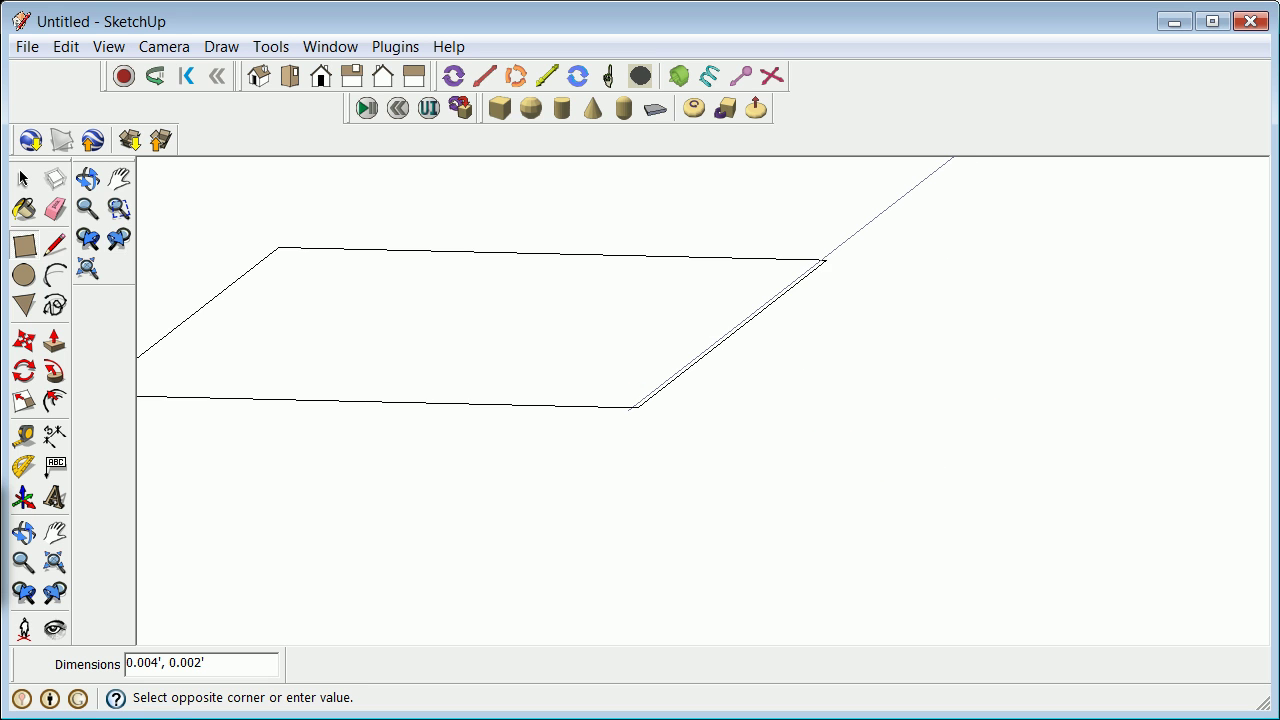
click(518, 368)
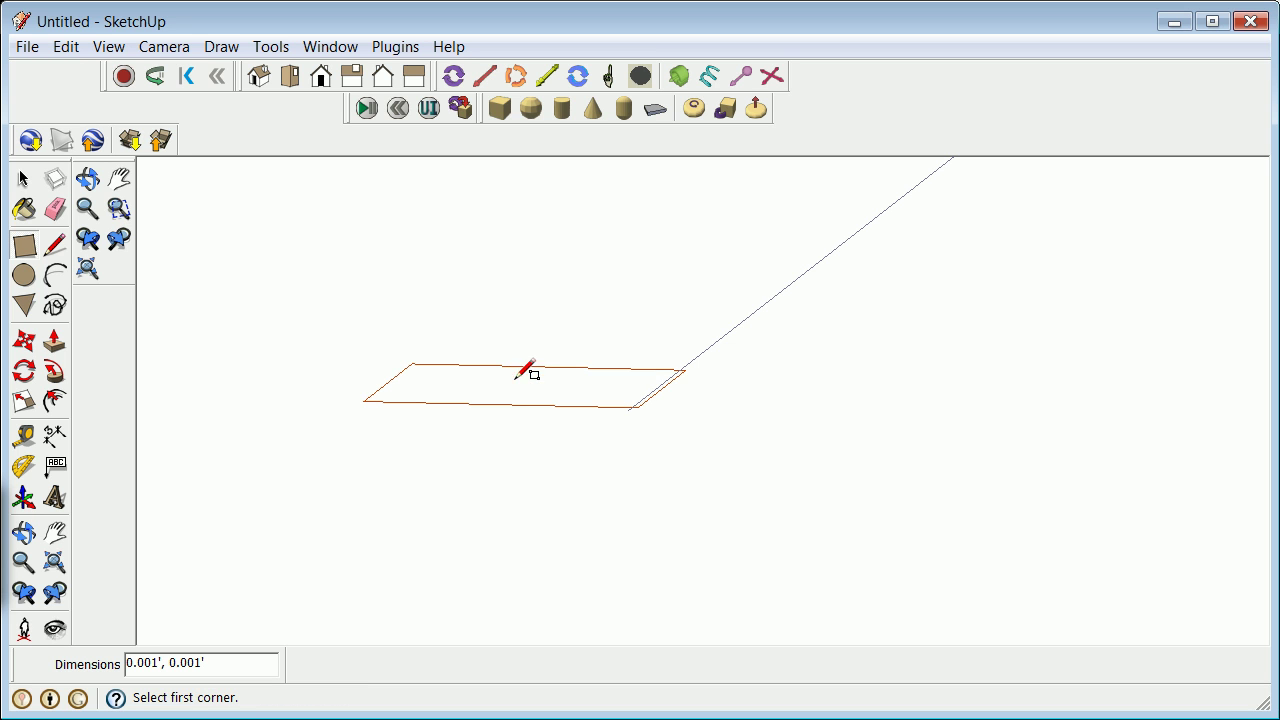
Step: Select the whole small rectangle at the girder's end and erase it
click(24, 345)
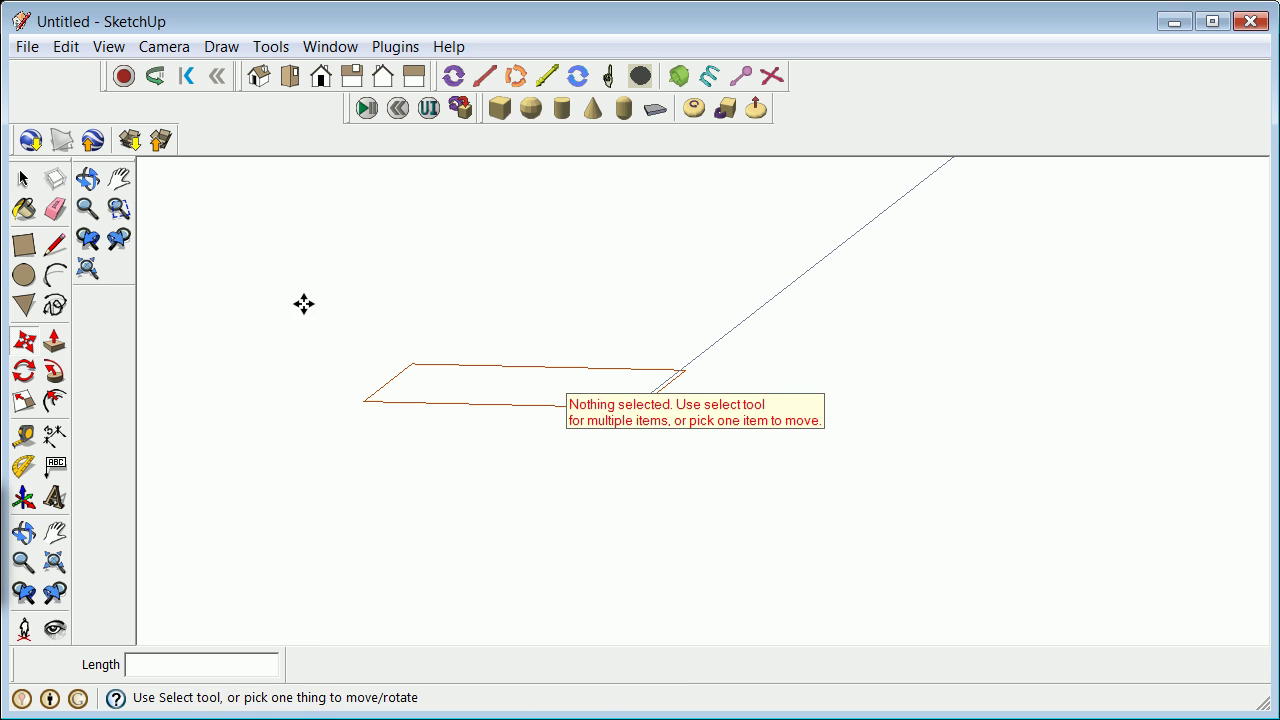
click(24, 178)
drag(333, 309, 695, 441)
right_click(603, 384)
click(641, 404)
scroll(642, 410, up, 3)
click(513, 117)
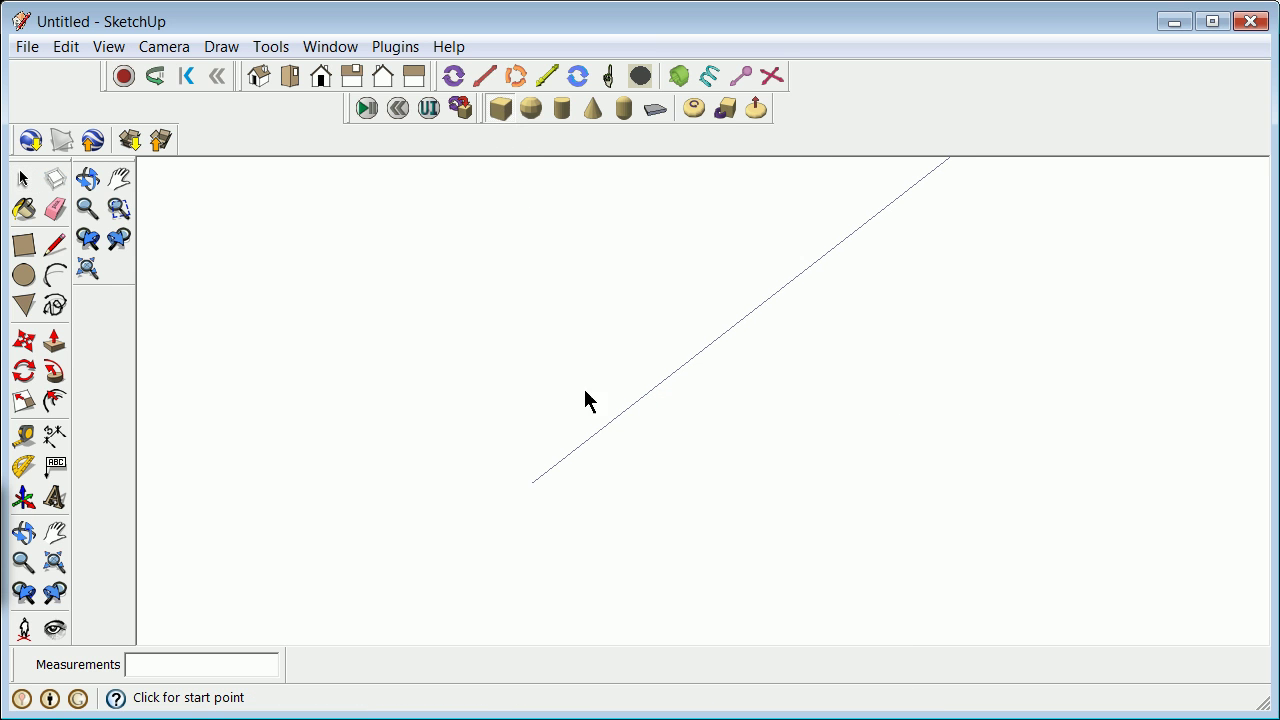
click(586, 490)
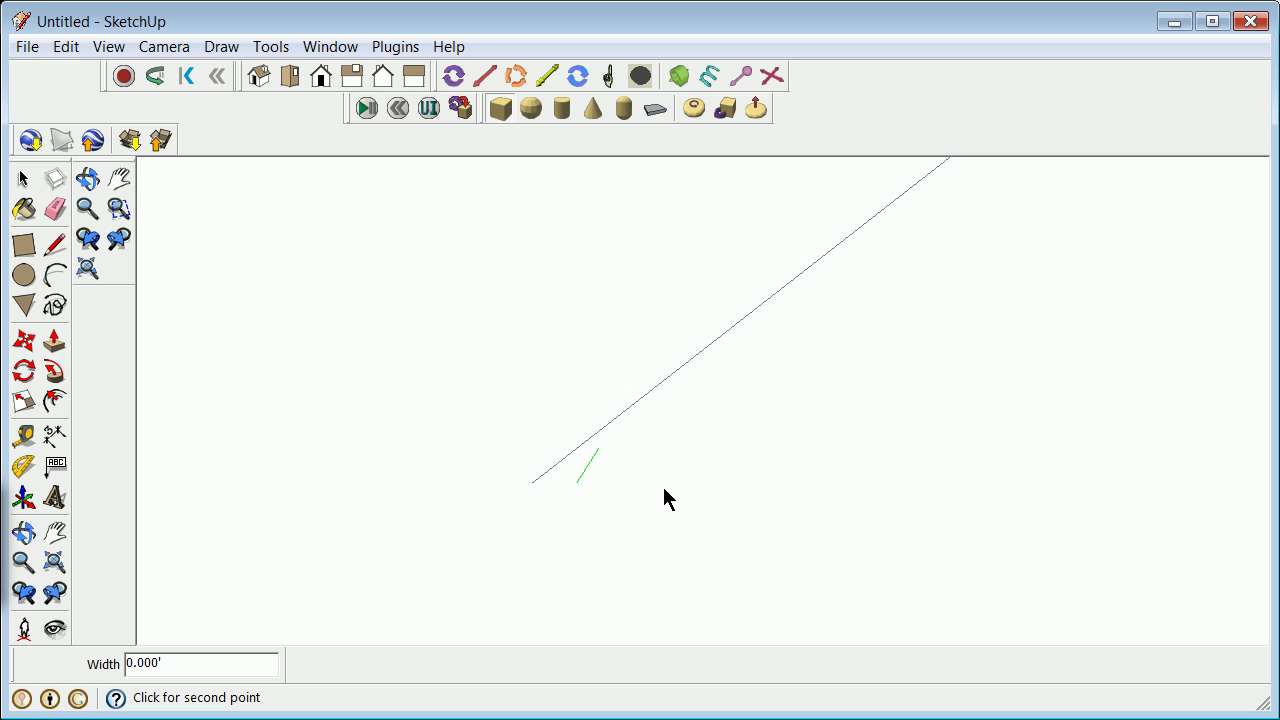
click(591, 484)
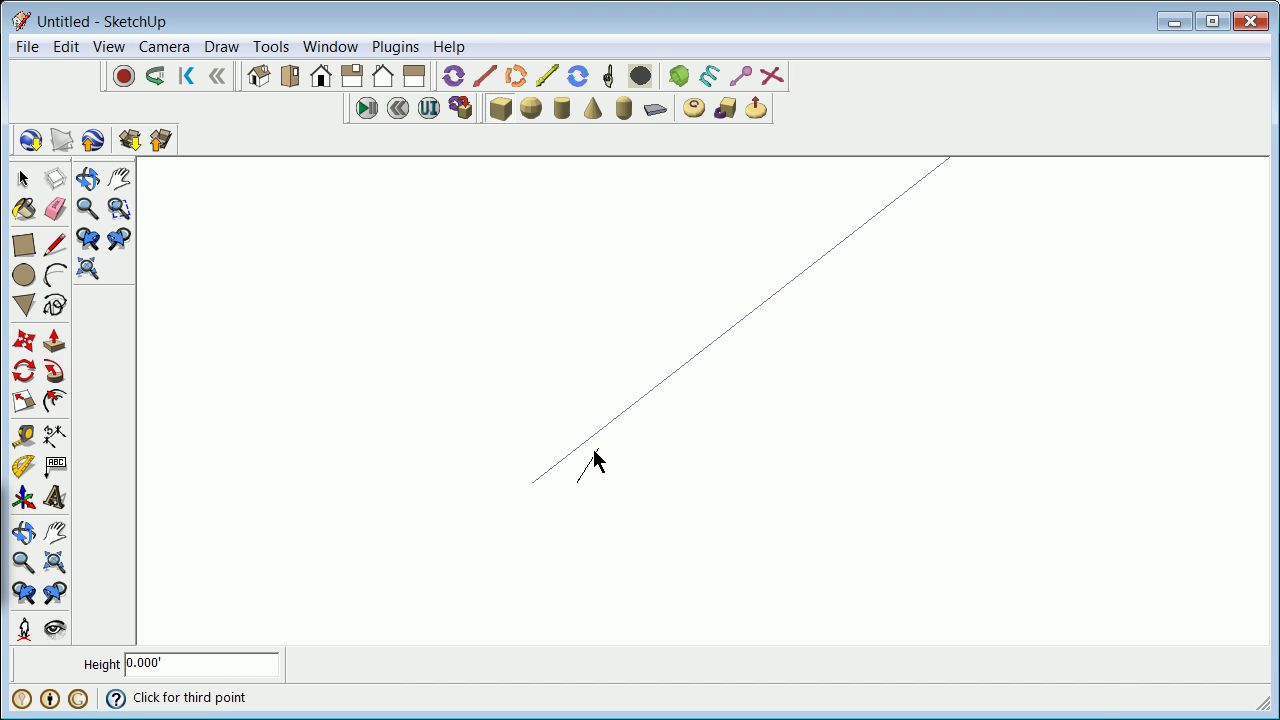
Step: Save the model as sketchuprevit in the Documents folder
click(27, 47)
click(50, 154)
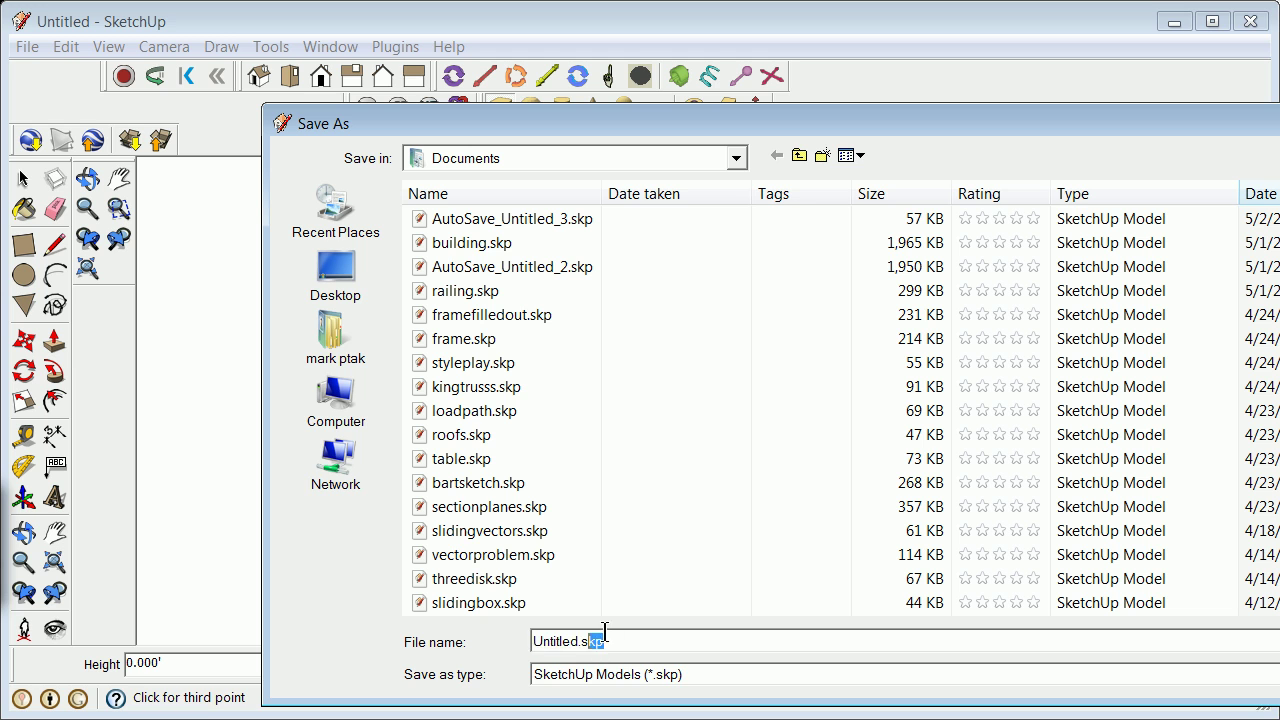
text(sketchuprevit)
key(Return)
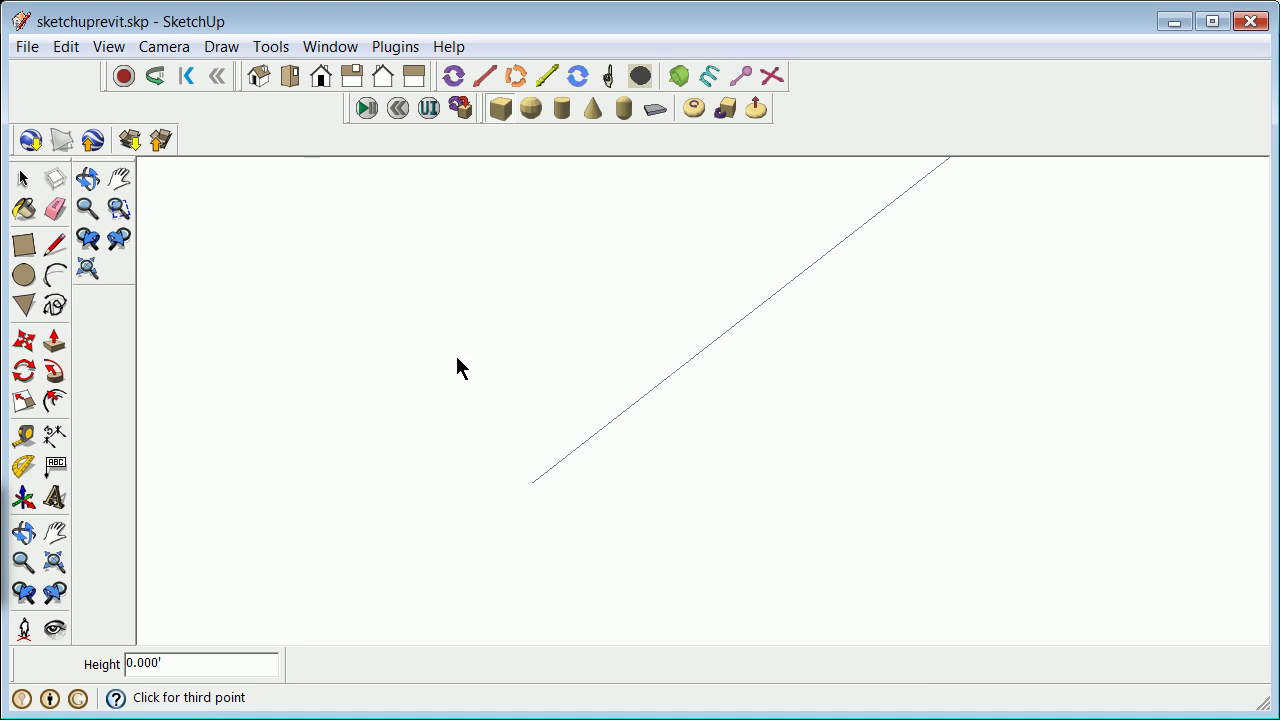
click(24, 178)
scroll(459, 347, down, 2)
right_click(476, 347)
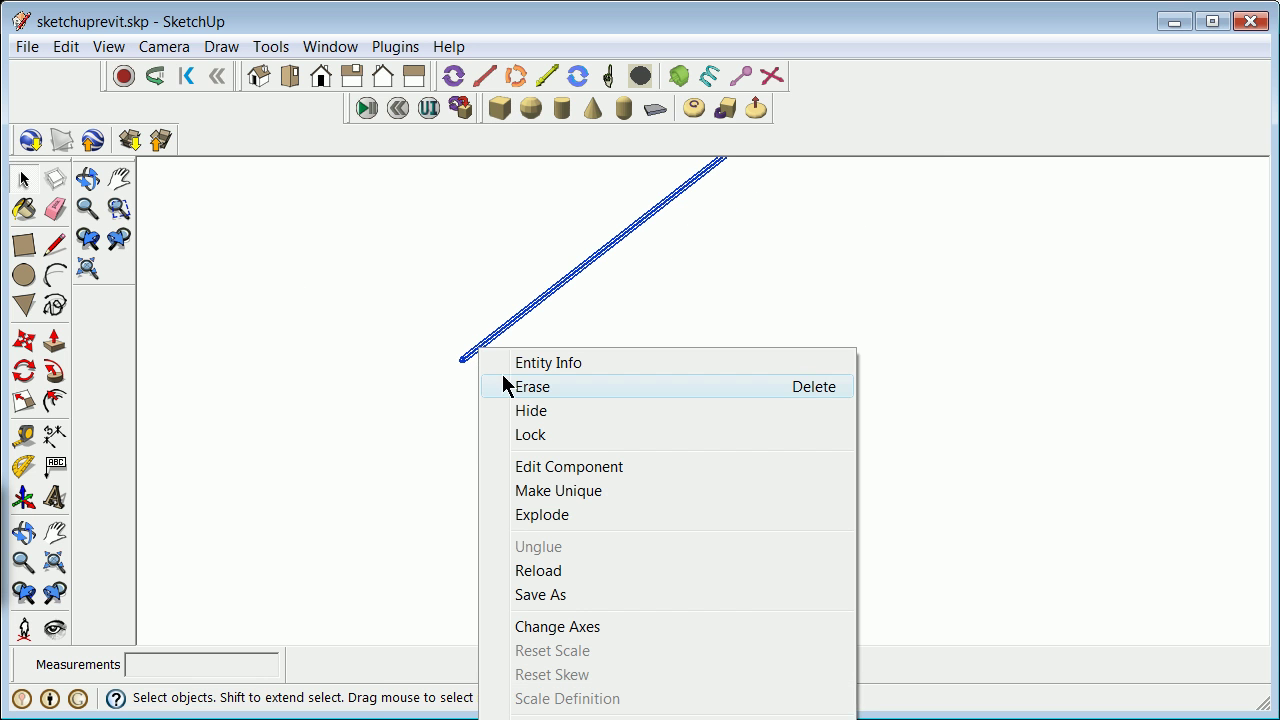
click(441, 265)
scroll(449, 286, up, 3)
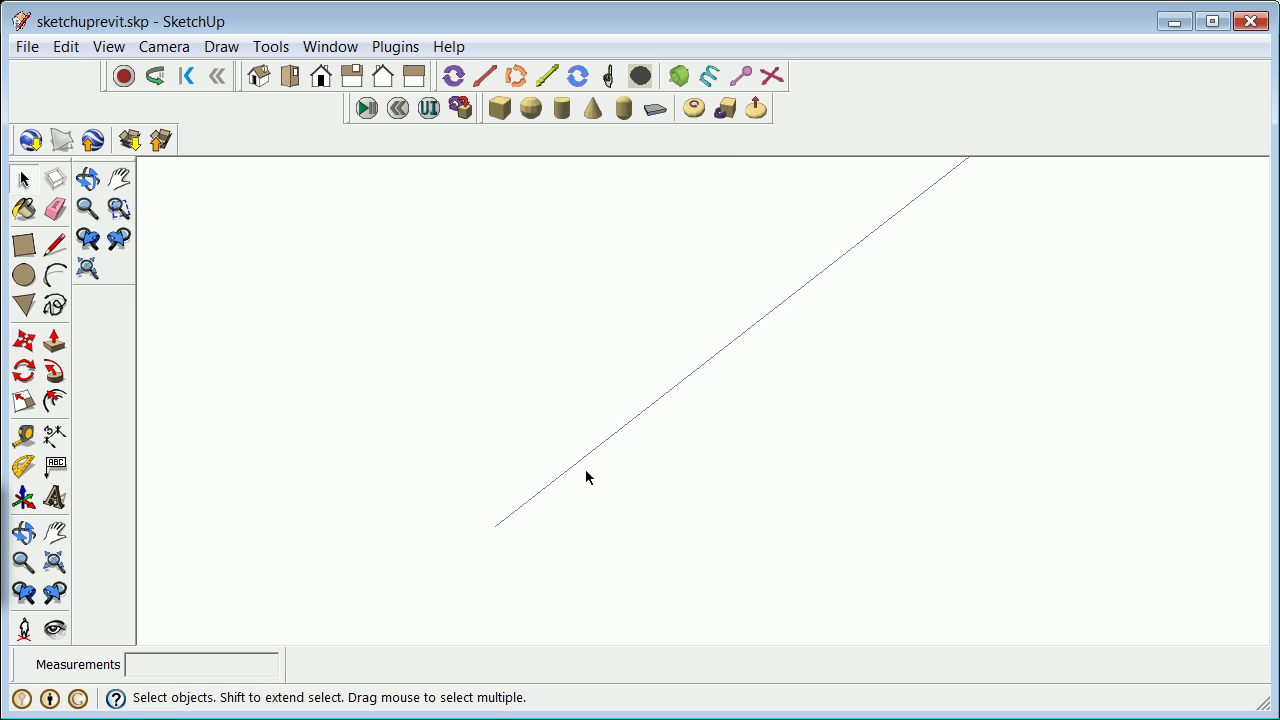
Step: Reopen the girder component for editing and try to draw a rectangle beside its near end
scroll(439, 611, up, 3)
click(578, 419)
click(24, 245)
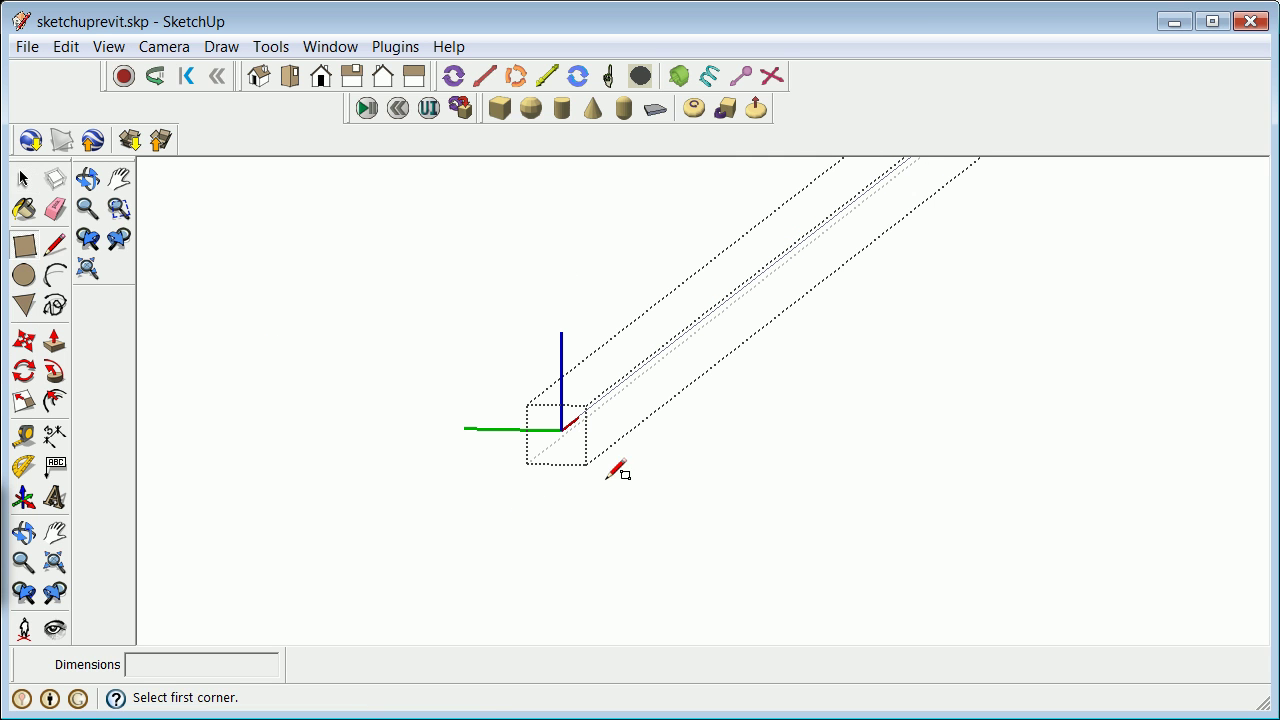
click(632, 452)
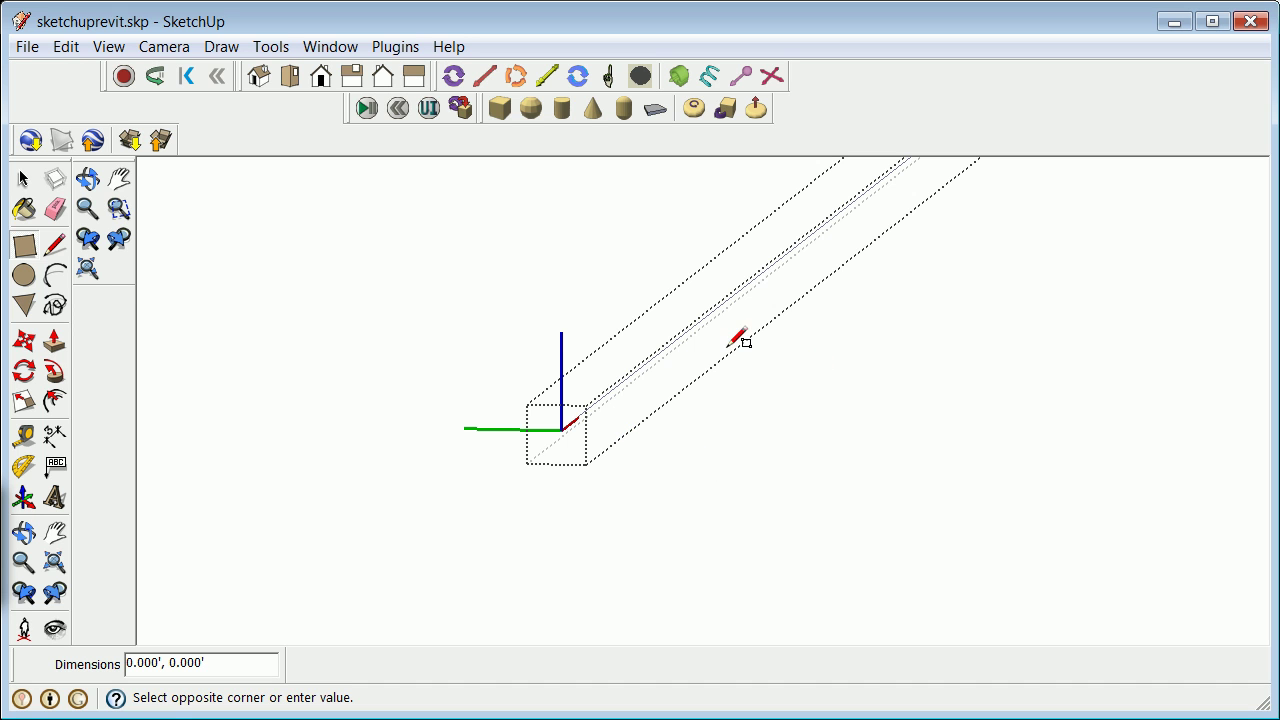
click(24, 245)
click(391, 394)
click(22, 184)
key(ctrl+z)
key(ctrl+z)
key(ctrl+z)
key(ctrl+z)
key(ctrl+z)
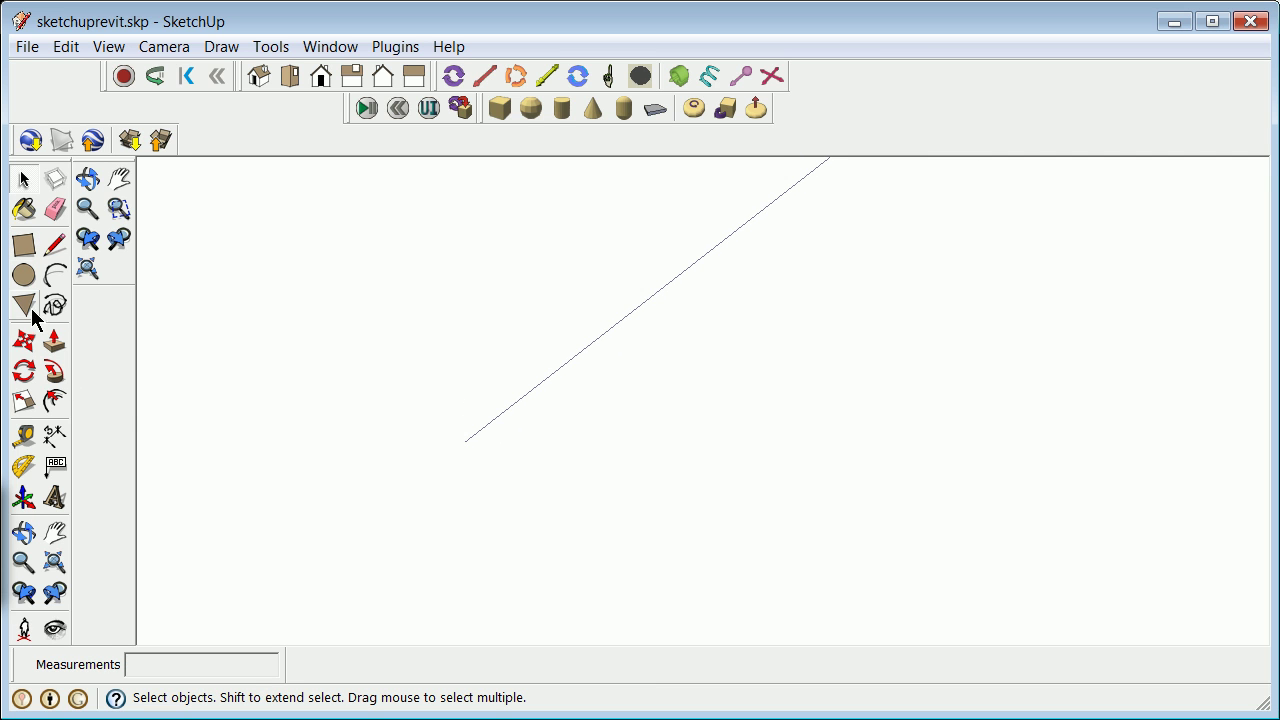
Step: Turn on the display of the model's drawing axes
click(24, 245)
click(66, 47)
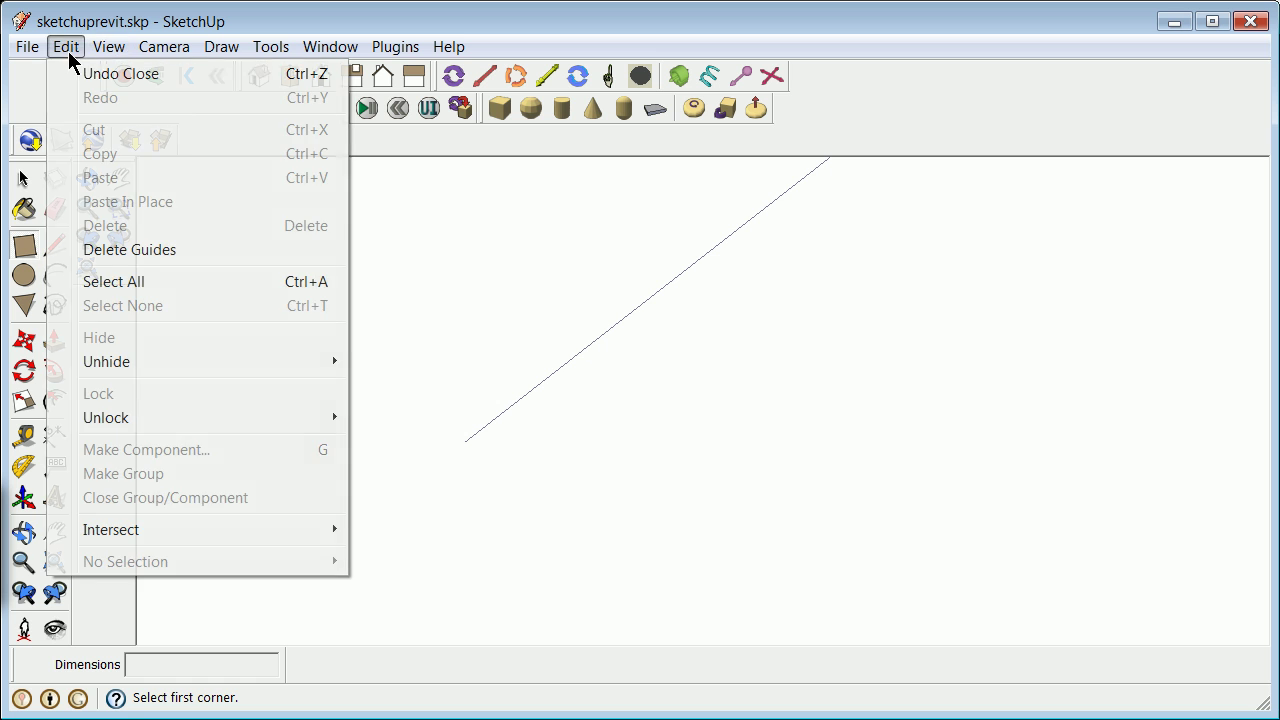
mouse_move(110, 48)
click(142, 201)
scroll(525, 535, down, 8)
scroll(528, 550, down, 1)
scroll(560, 592, up, 5)
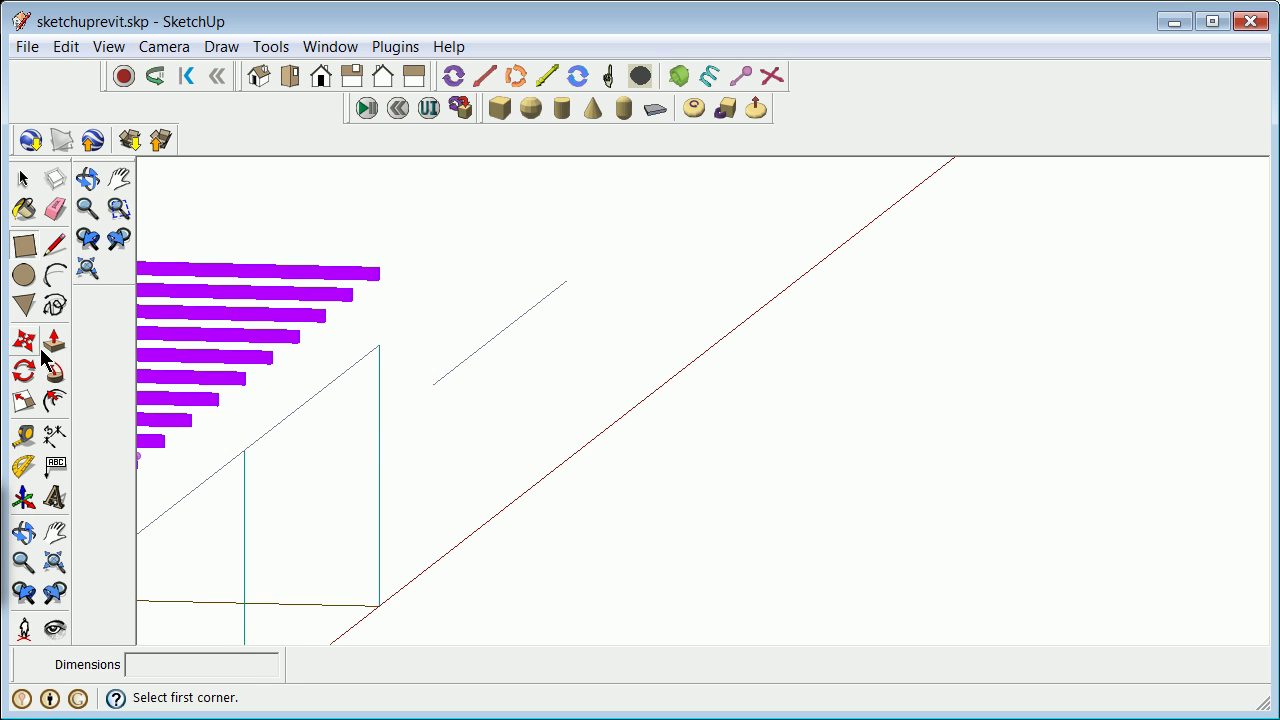
Step: Draw a rectangle about 6.66' by 4.12' near the red axis beside the frame and push/pull it up about 1.92'
click(516, 509)
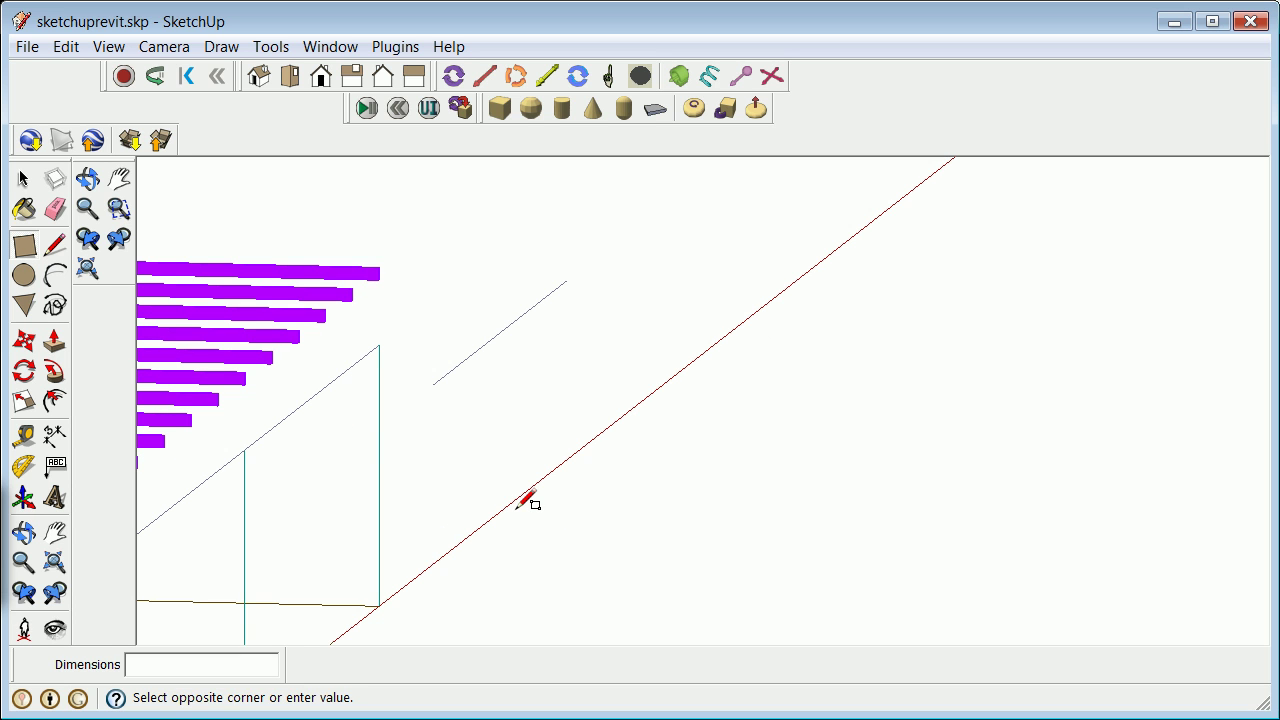
click(654, 487)
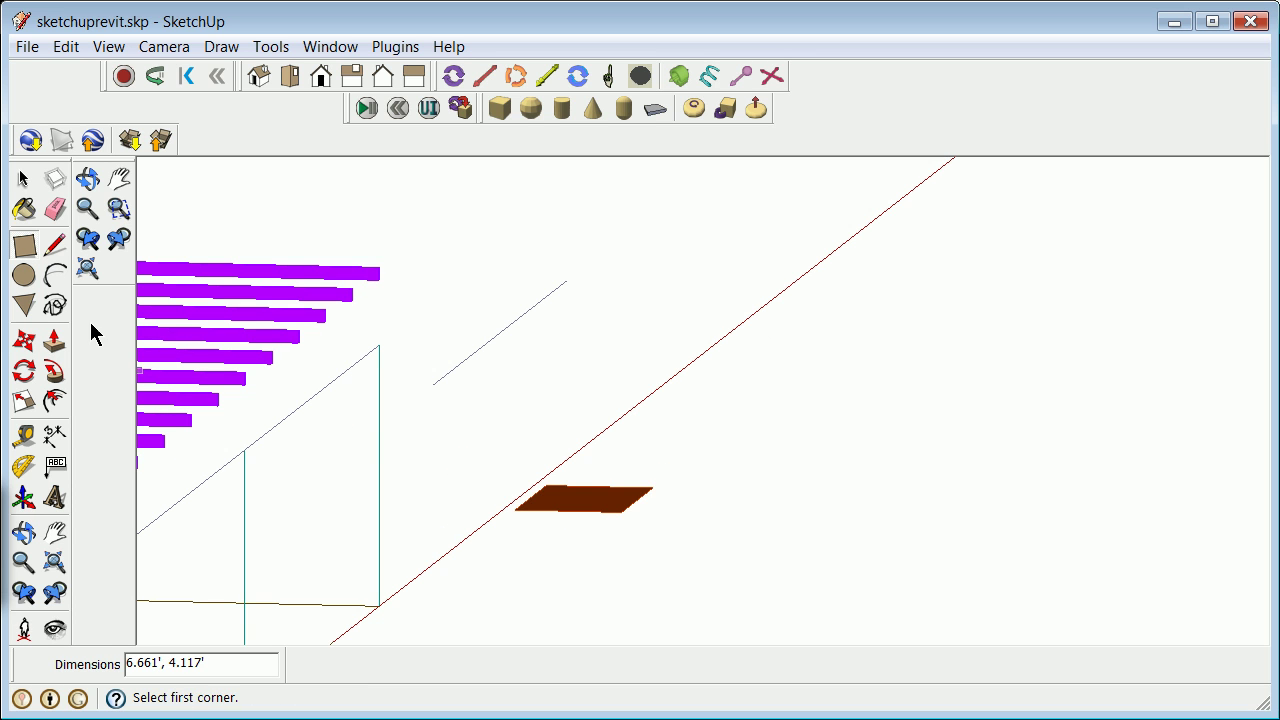
click(54, 341)
drag(614, 500, 612, 462)
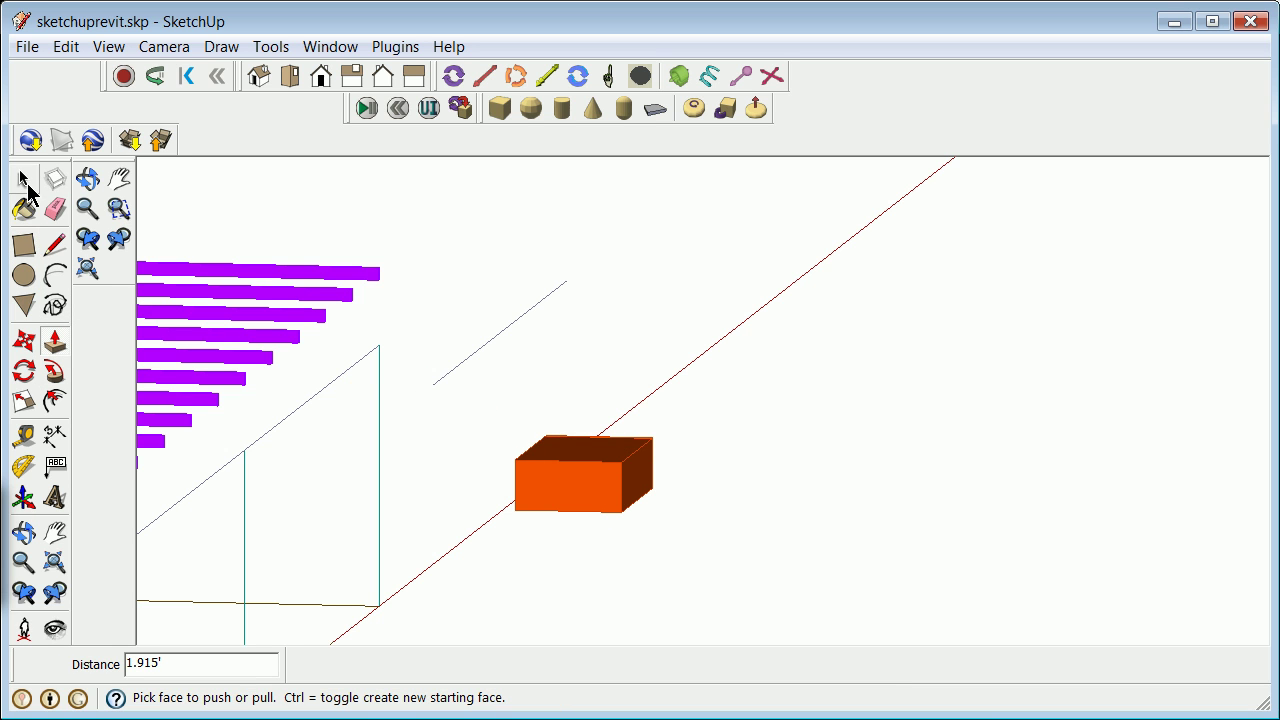
Step: Open the separate girder component for editing and draw a .5' by 2.5' rectangle on the front face of the reference block
click(23, 180)
click(441, 381)
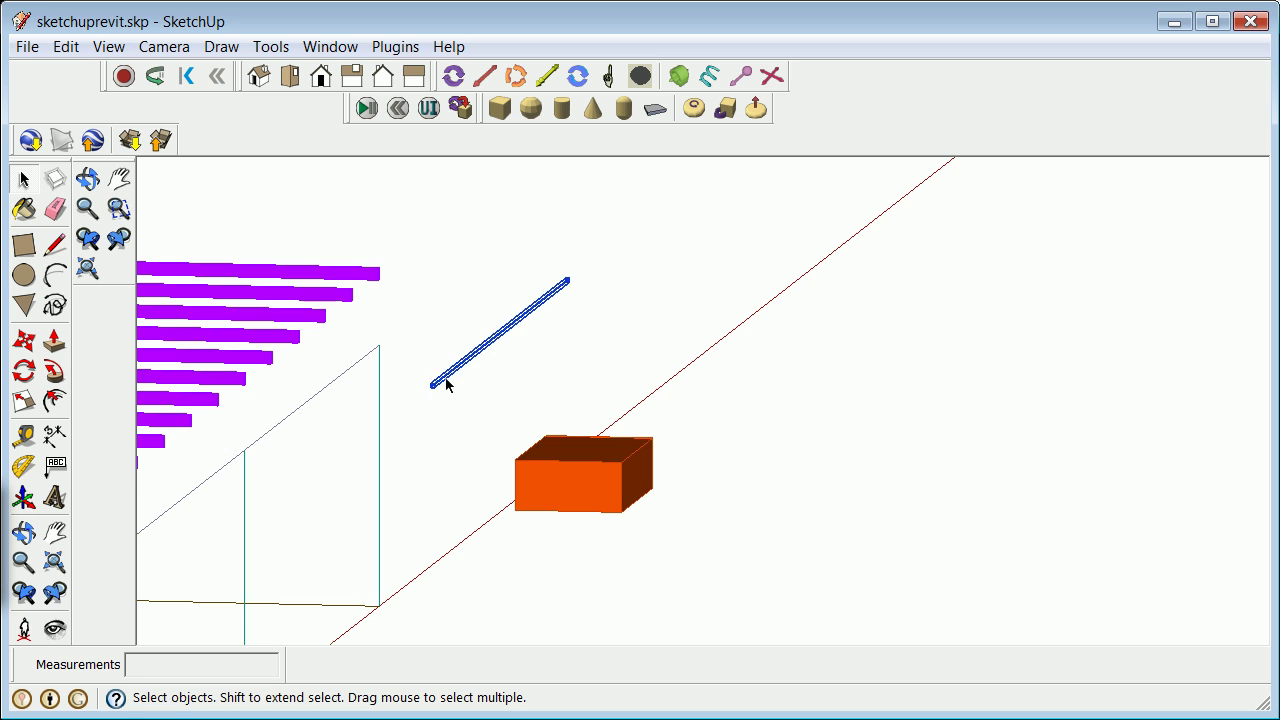
double_click(446, 384)
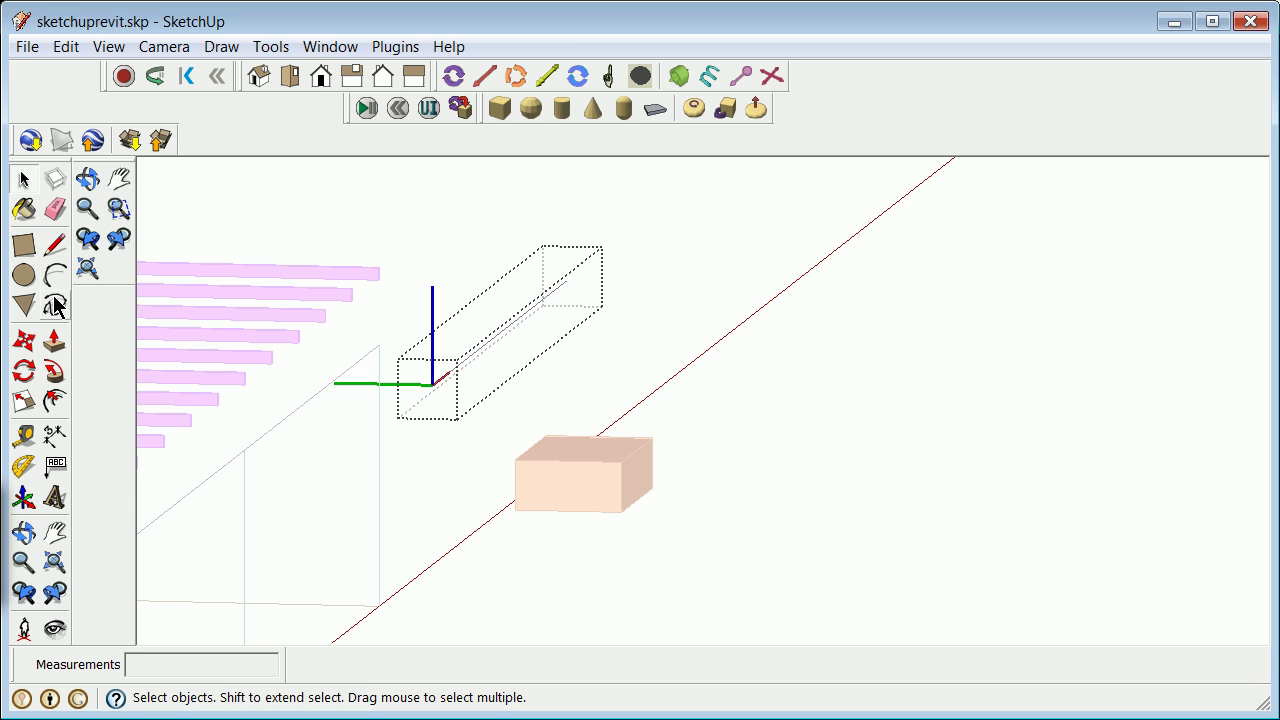
click(24, 250)
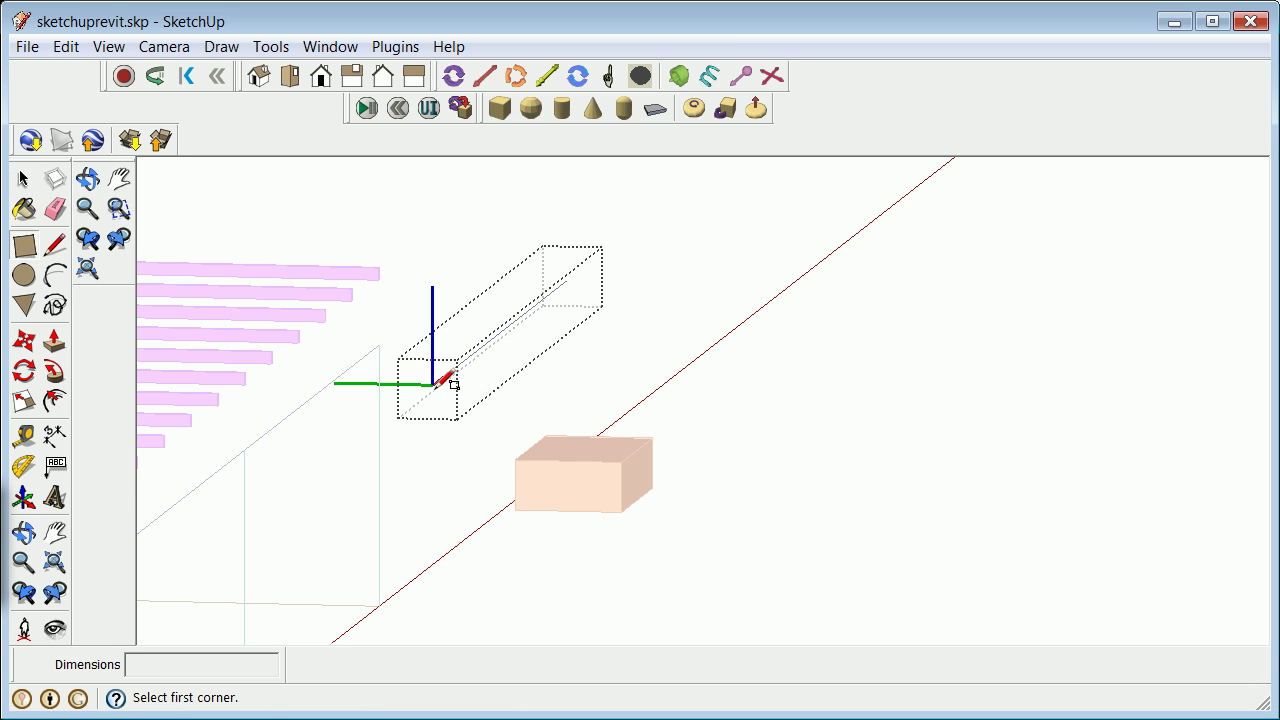
click(572, 508)
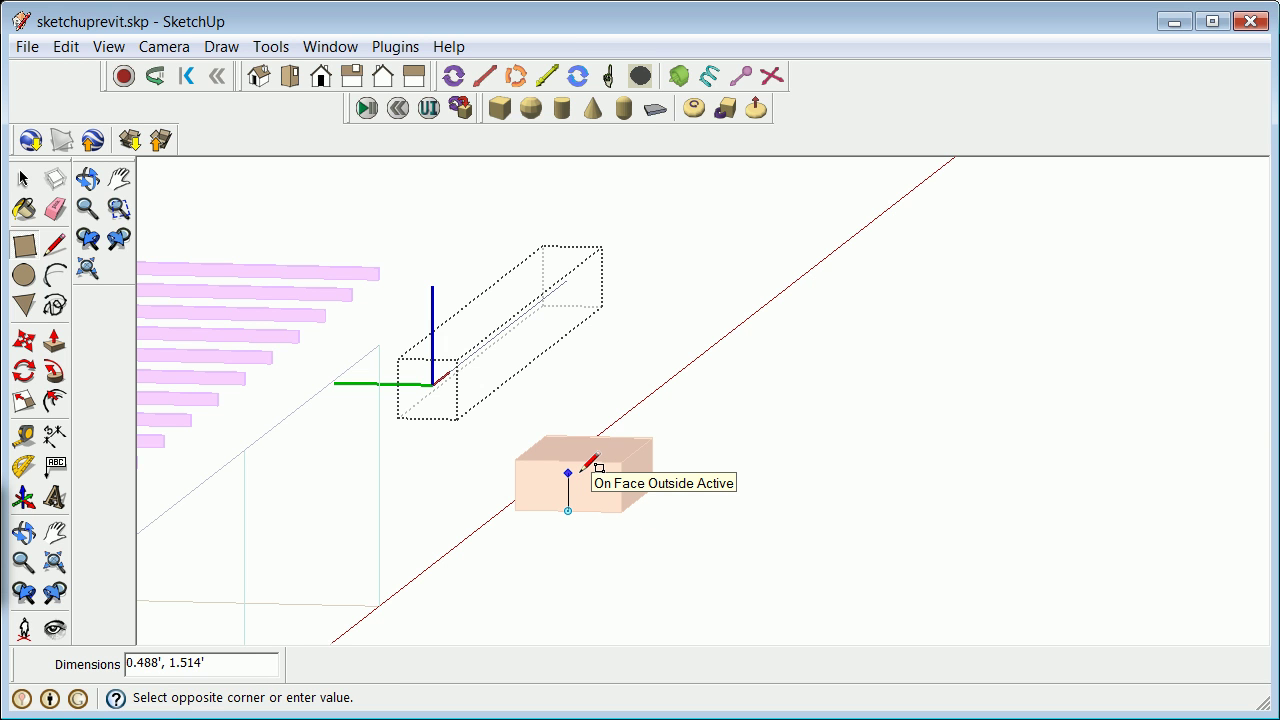
text(-)
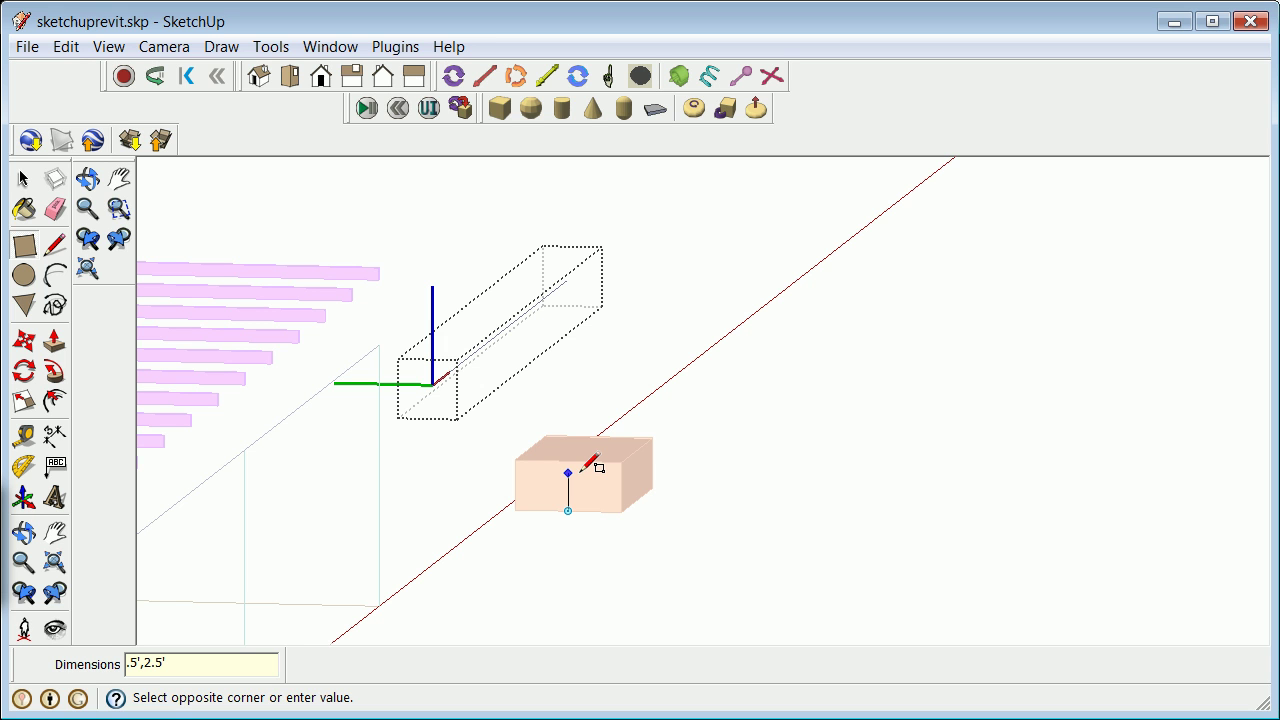
key(Return)
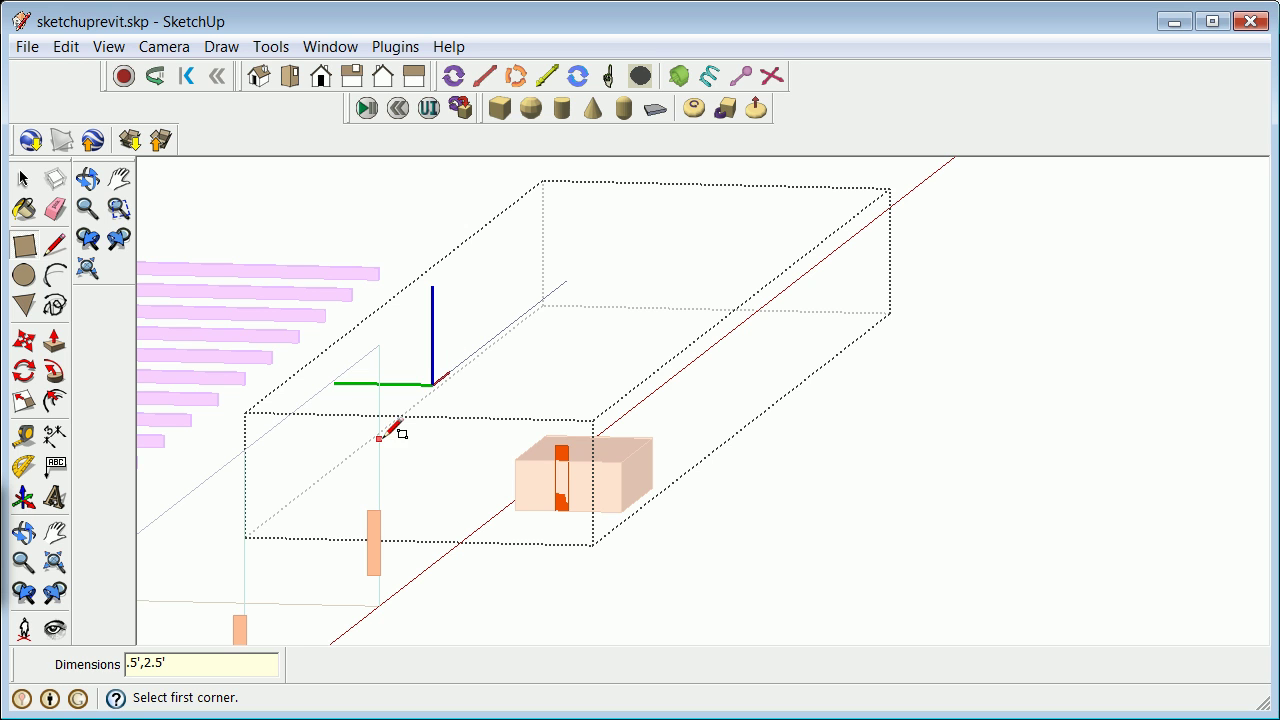
Step: Copy the rectangle's outline from the midpoint of its bottom edge to the near endpoint of the girder line
click(24, 179)
click(566, 476)
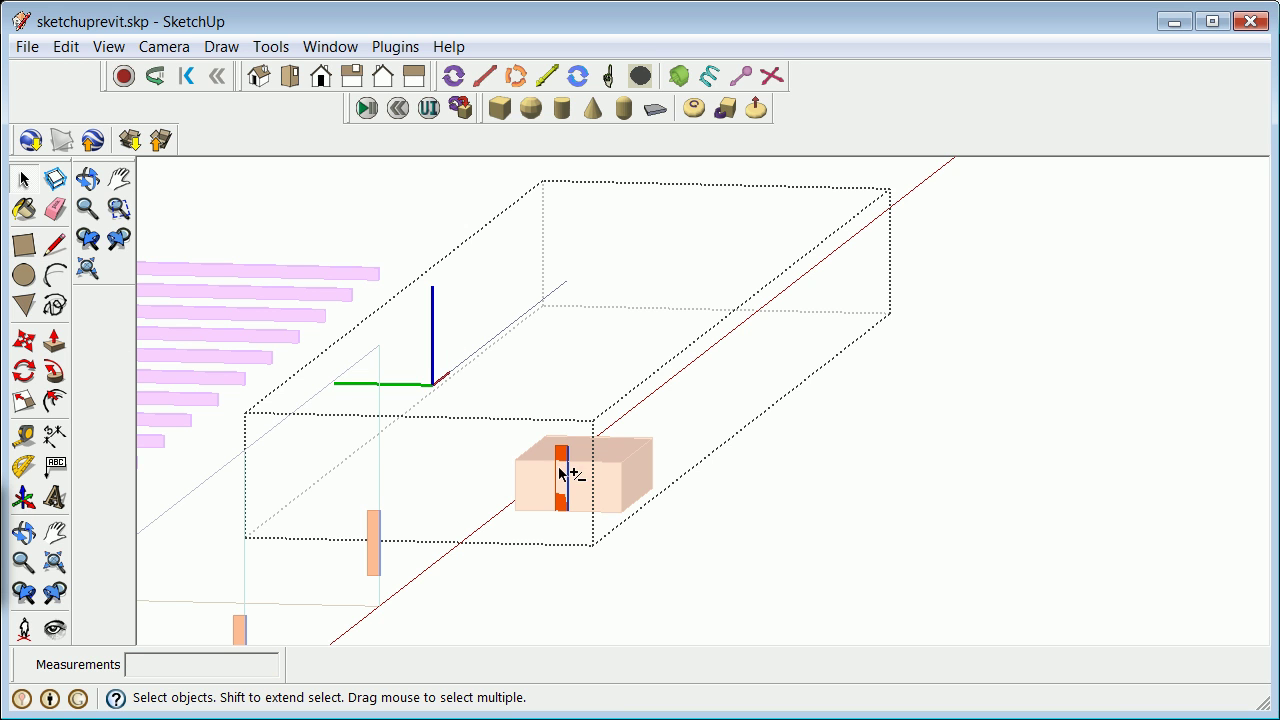
shift+click(562, 447)
click(24, 341)
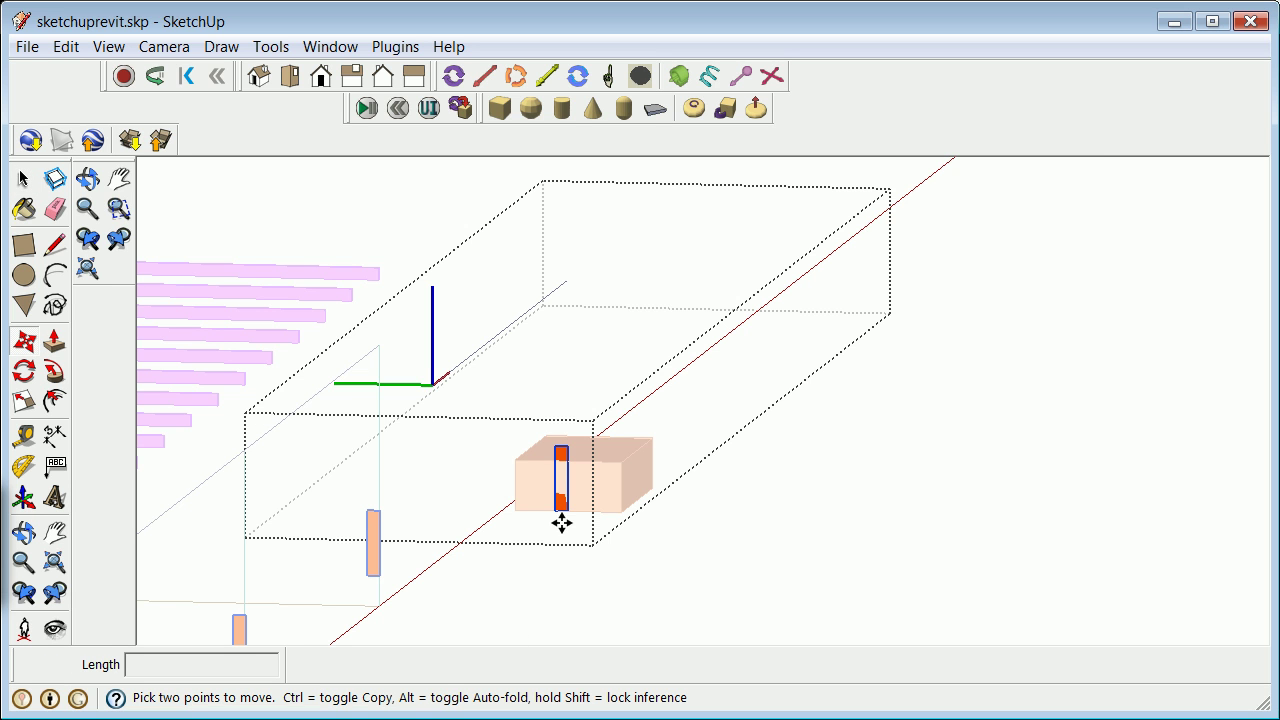
scroll(560, 512, up, 4)
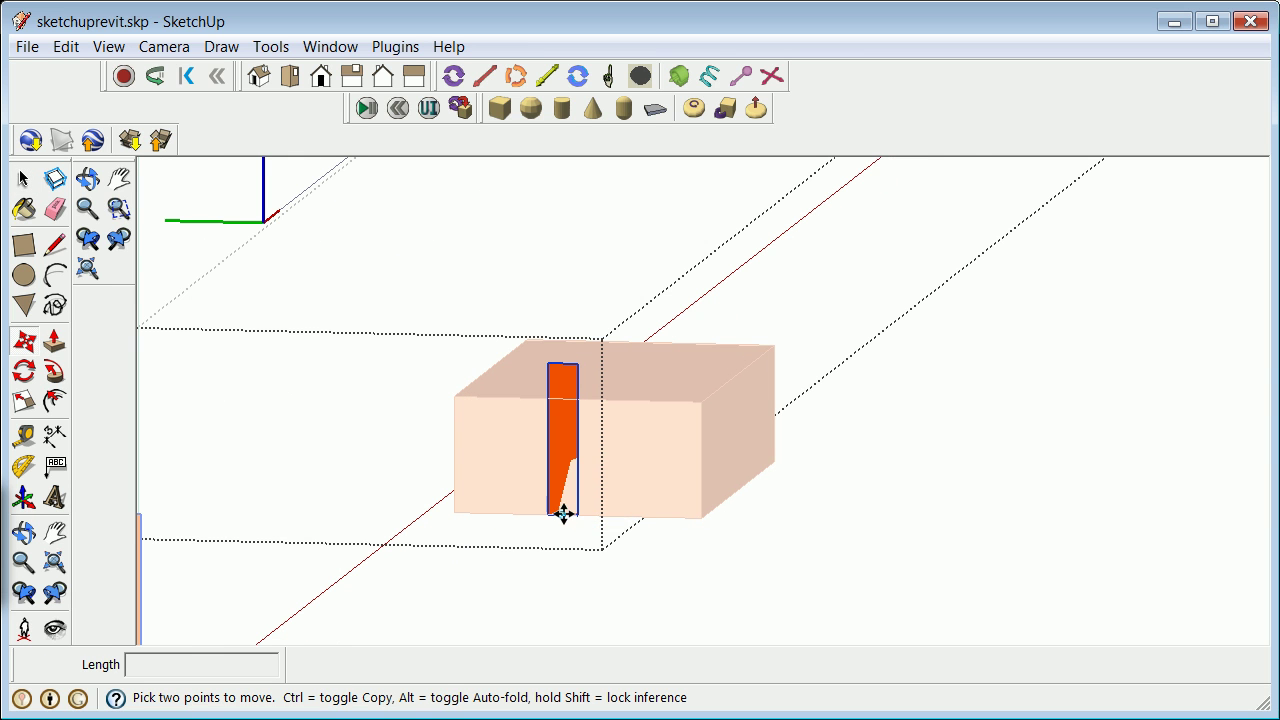
click(561, 515)
key(ctrl)
scroll(362, 358, down, 1)
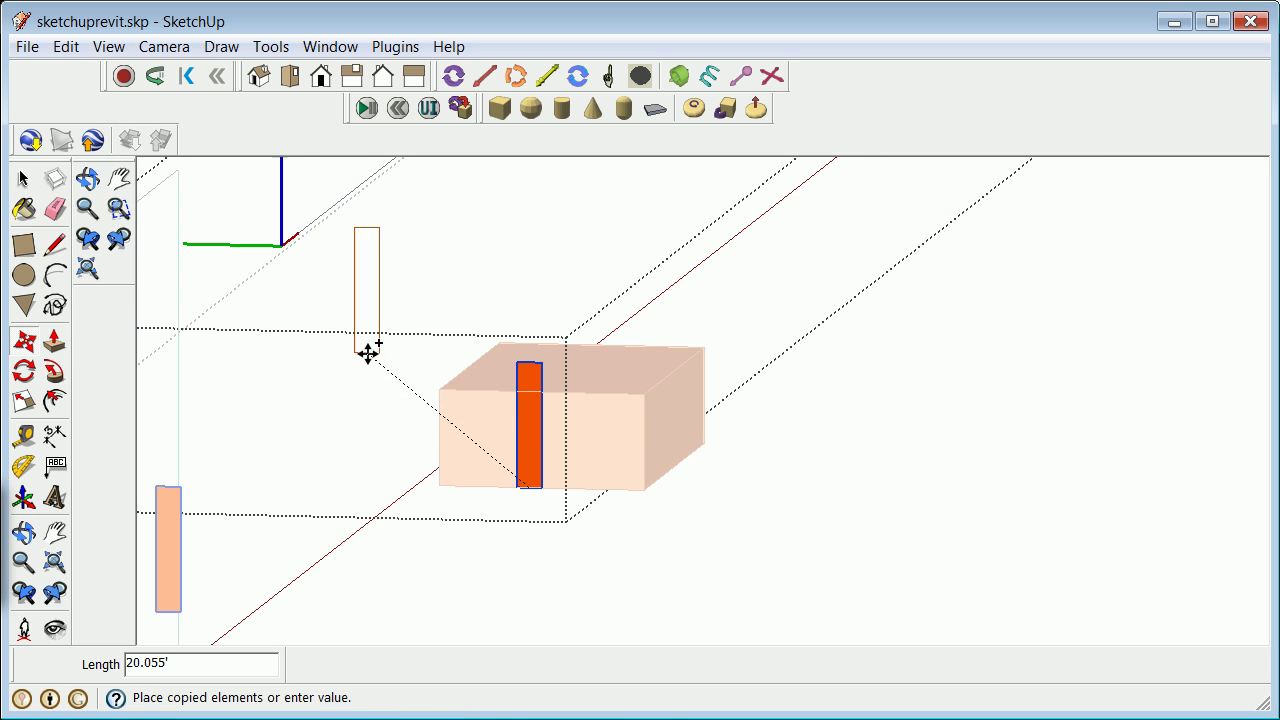
click(279, 242)
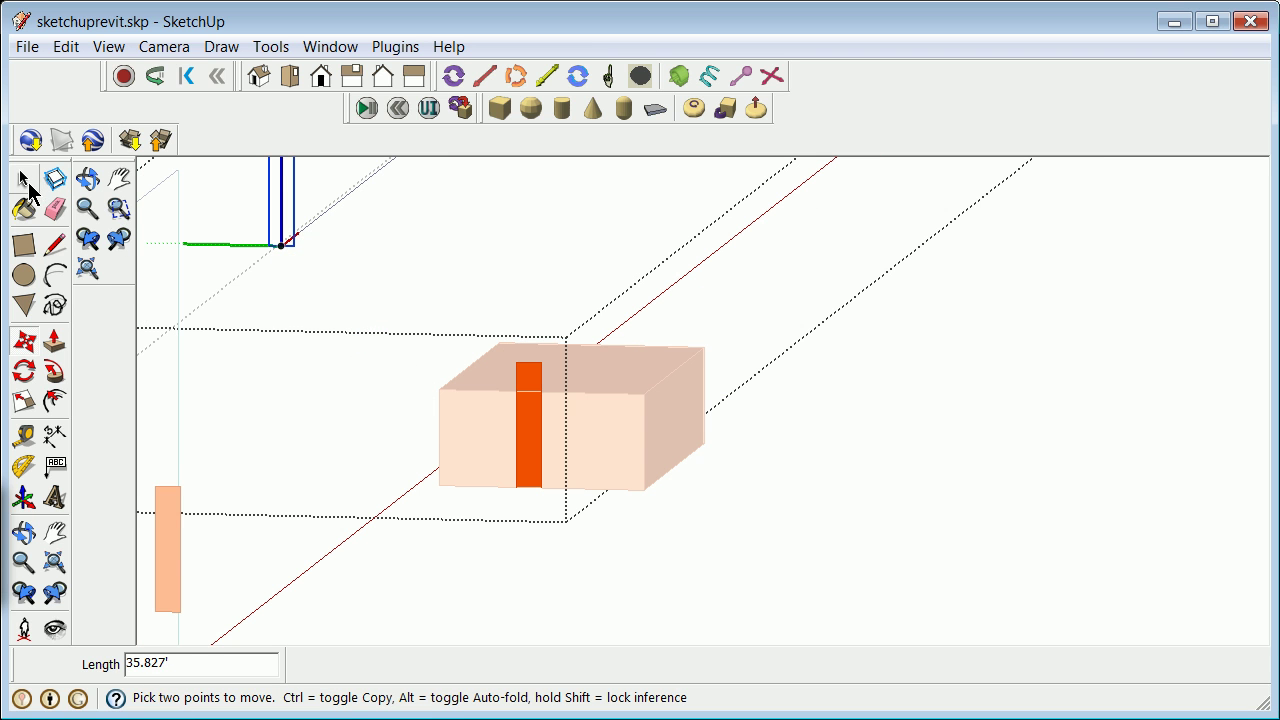
Step: Erase the original rectangle on the front of the reference block
click(24, 179)
drag(411, 322, 563, 490)
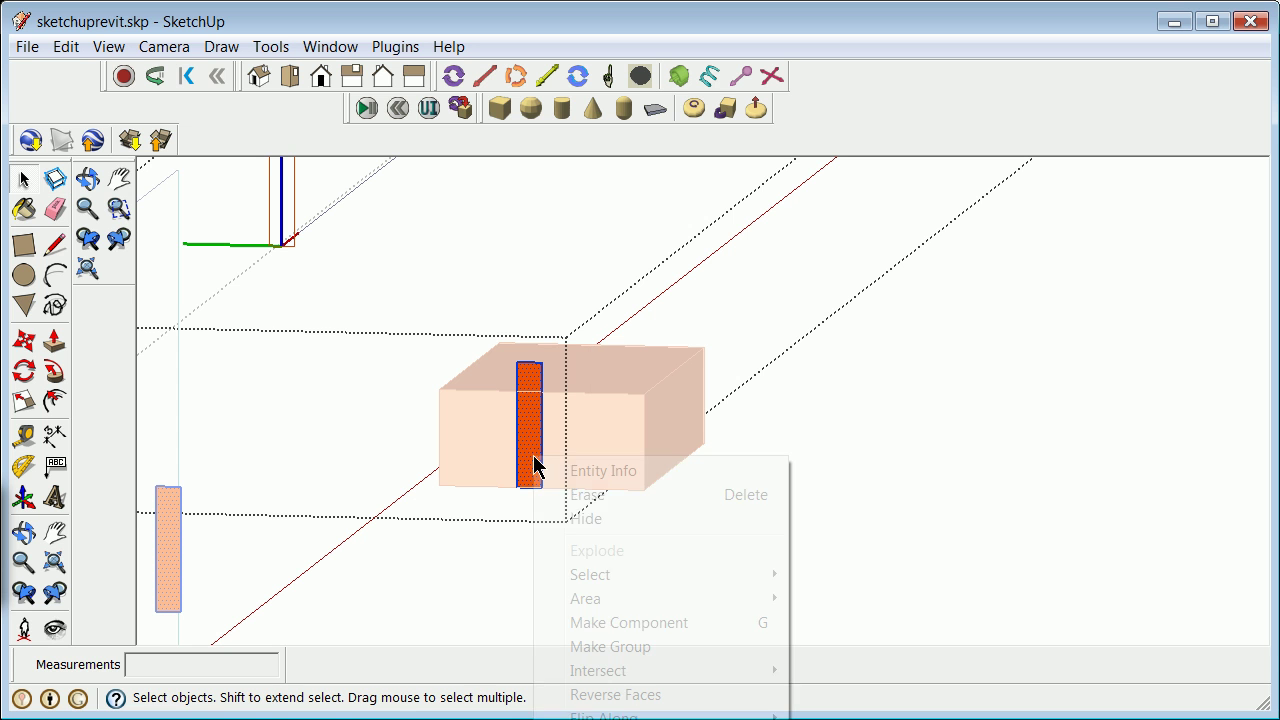
right_click(534, 463)
click(585, 494)
scroll(183, 349, down, 4)
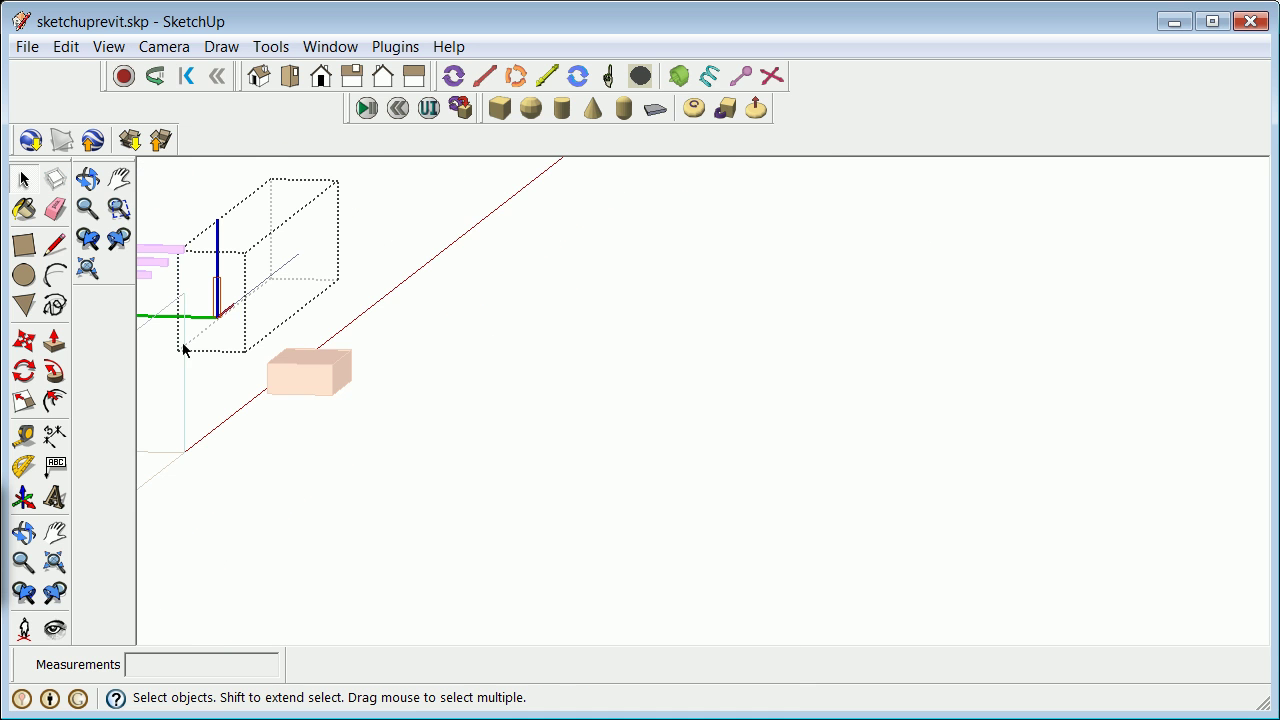
scroll(195, 308, up, 3)
click(316, 312)
click(54, 372)
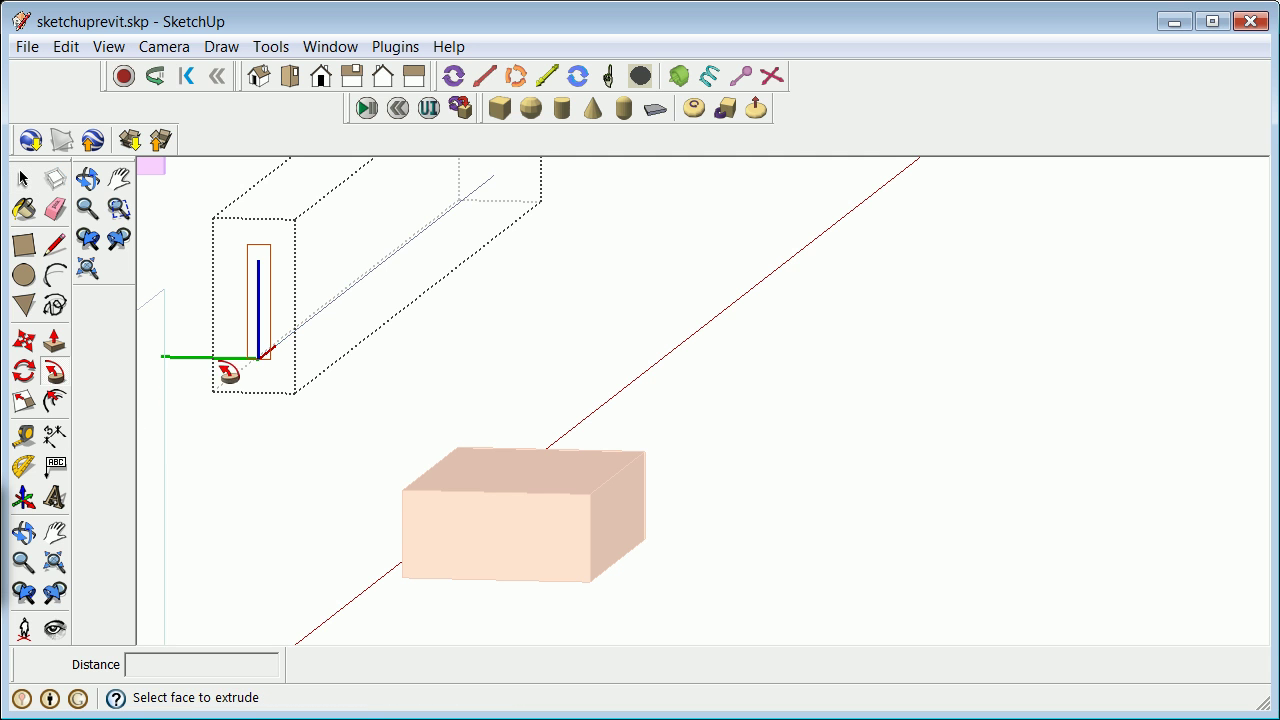
scroll(272, 316, up, 2)
scroll(257, 291, up, 3)
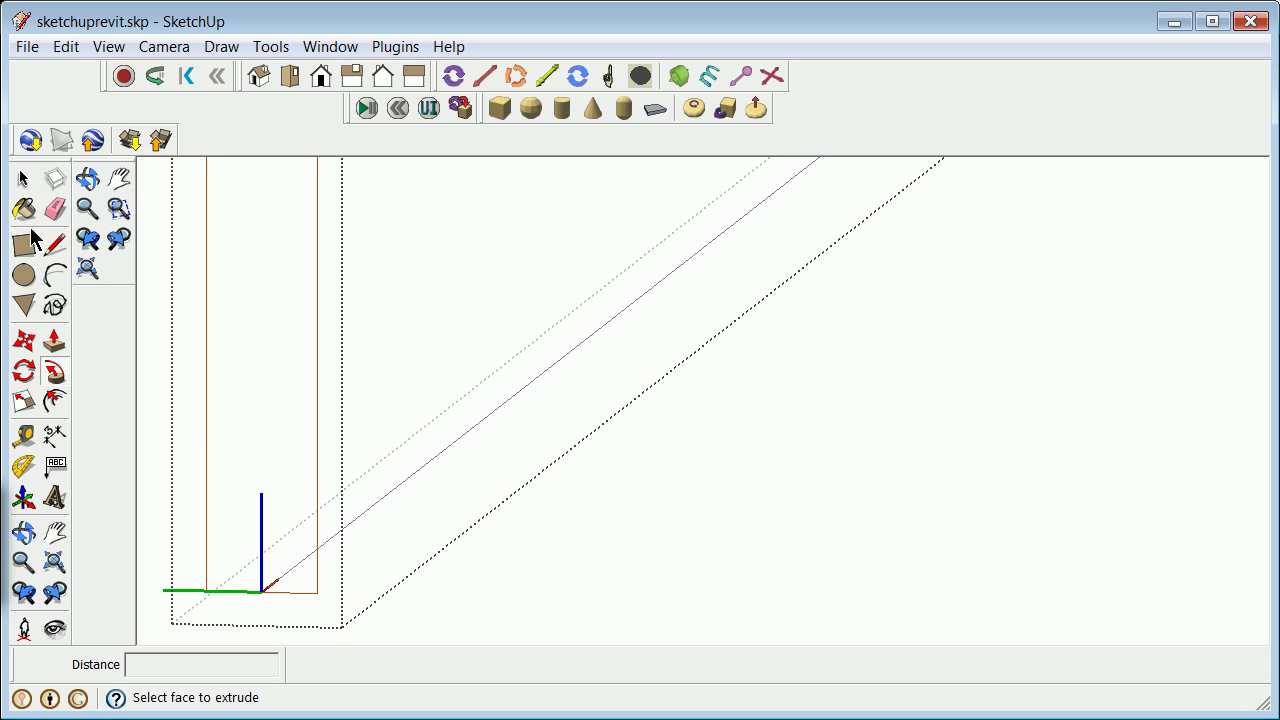
Step: Trace a 2.5' by 0.5' rectangle over the copied outline at the girder line's near end to create a face
click(23, 178)
click(524, 382)
scroll(486, 410, down, 3)
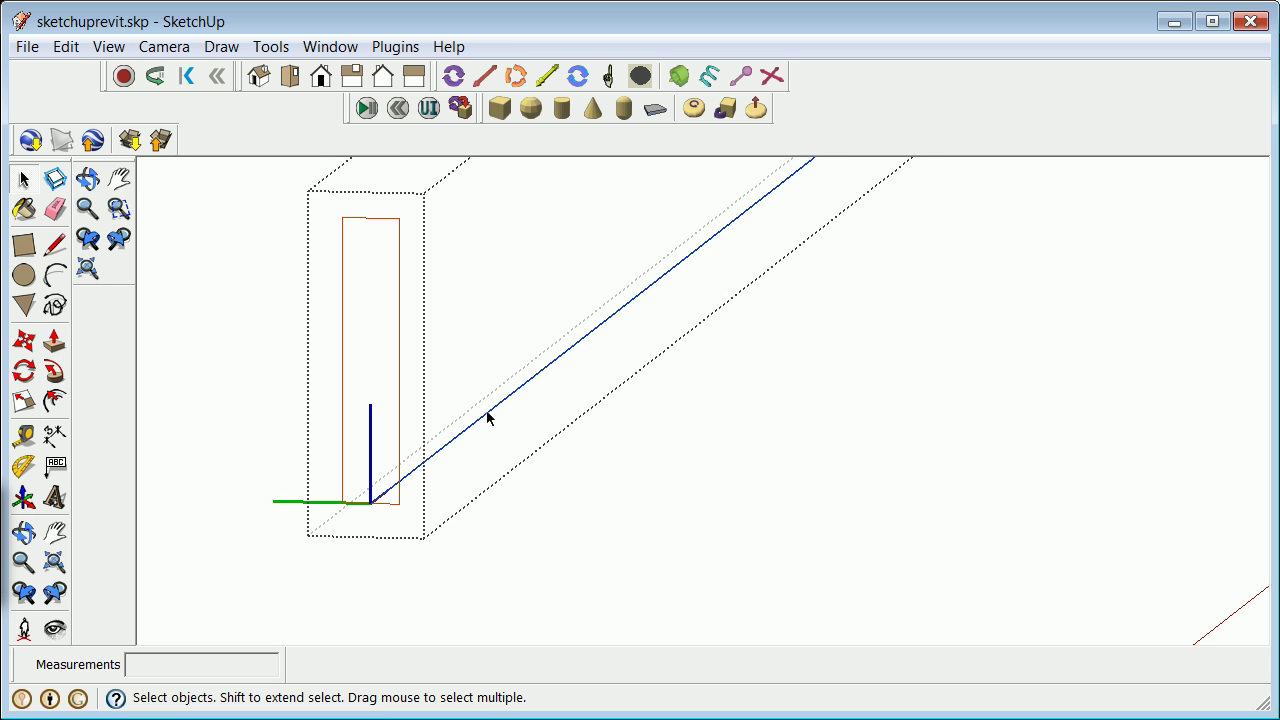
click(24, 244)
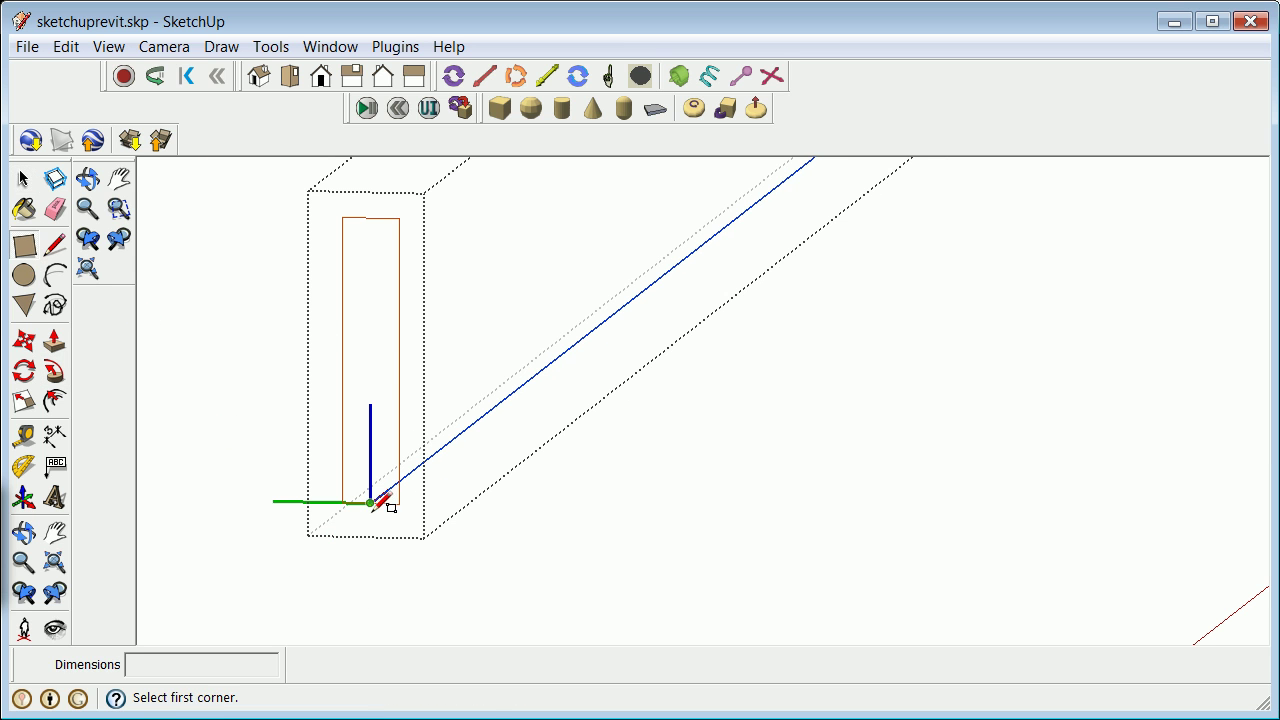
click(342, 501)
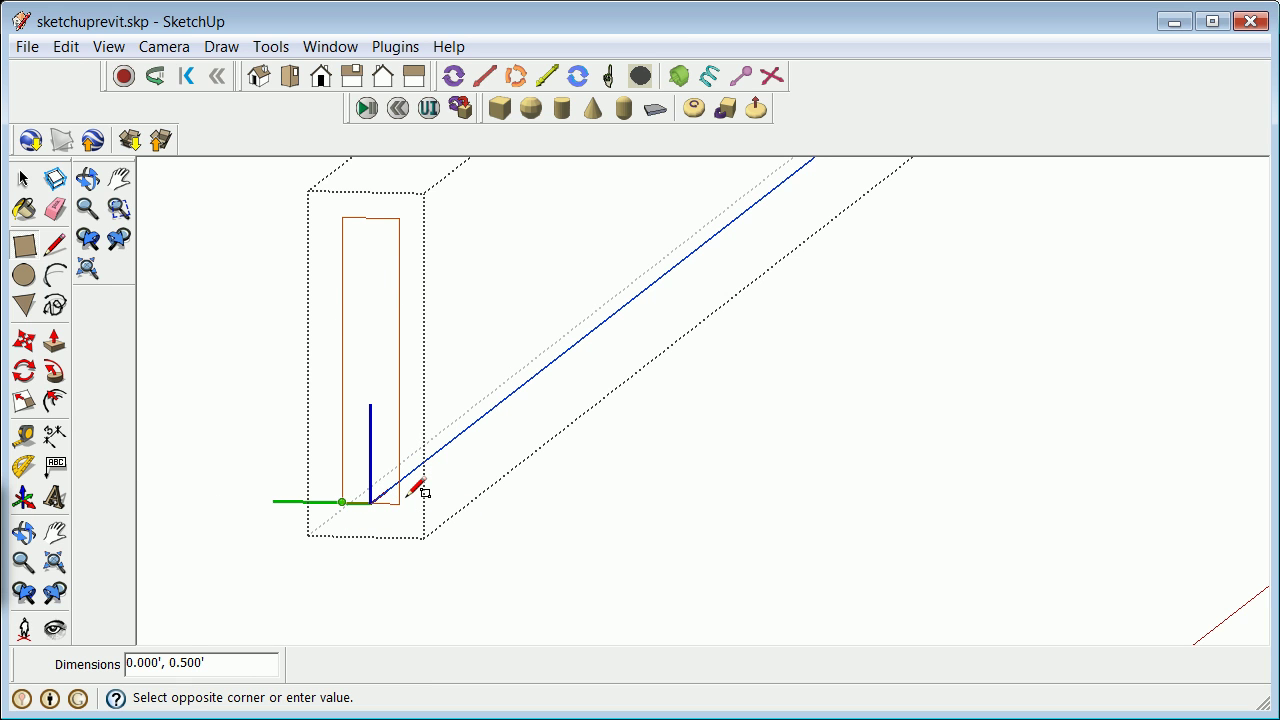
click(399, 218)
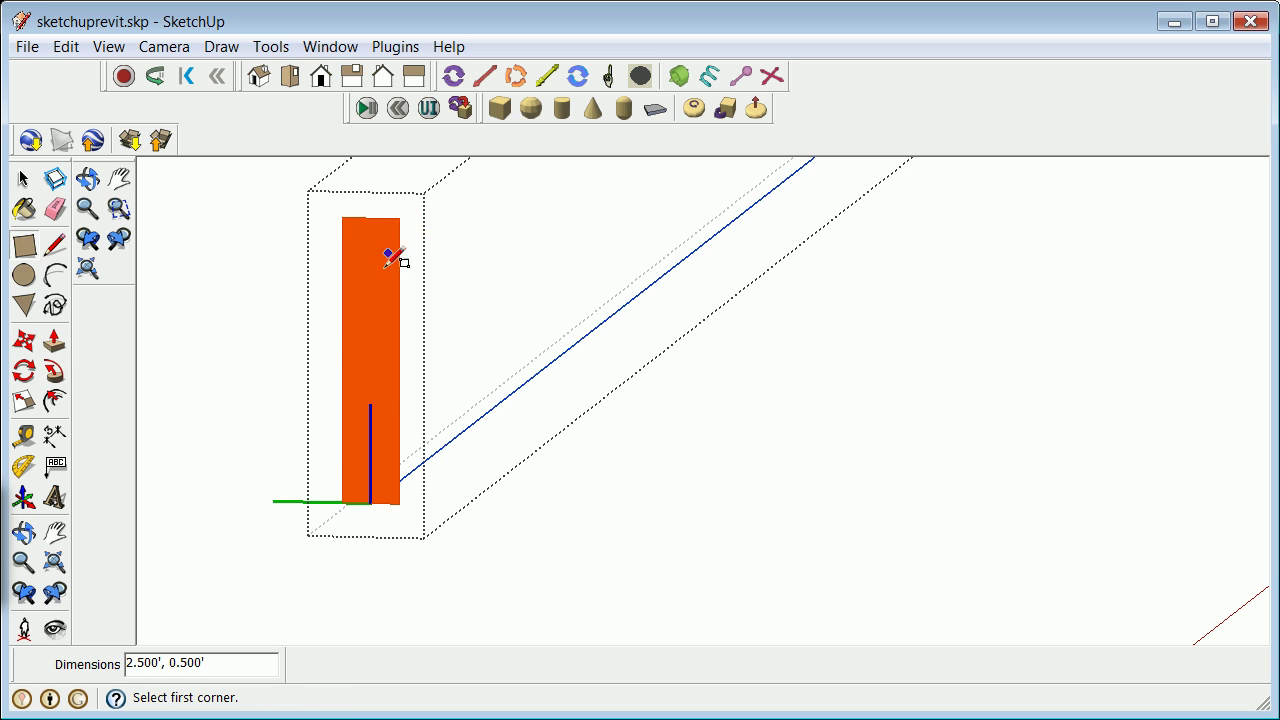
Step: Extrude the rectangular face along the girder line with Follow Me and leave the girder component
click(23, 179)
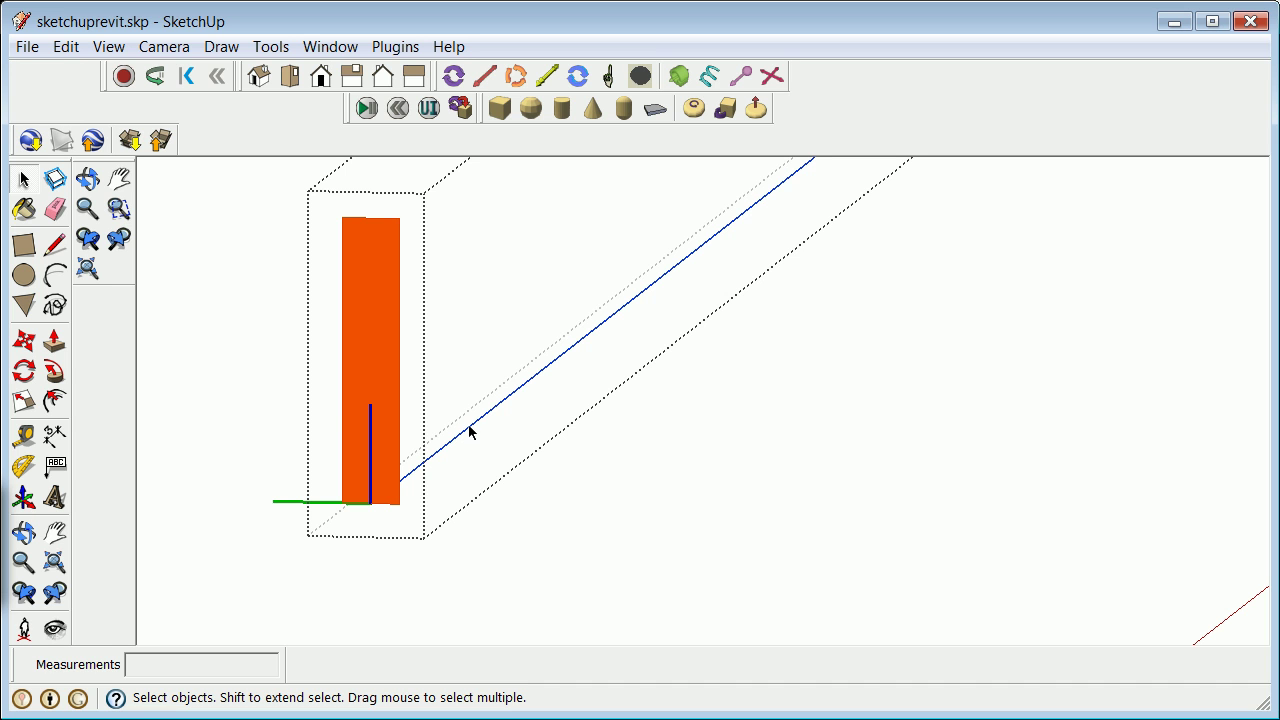
click(54, 371)
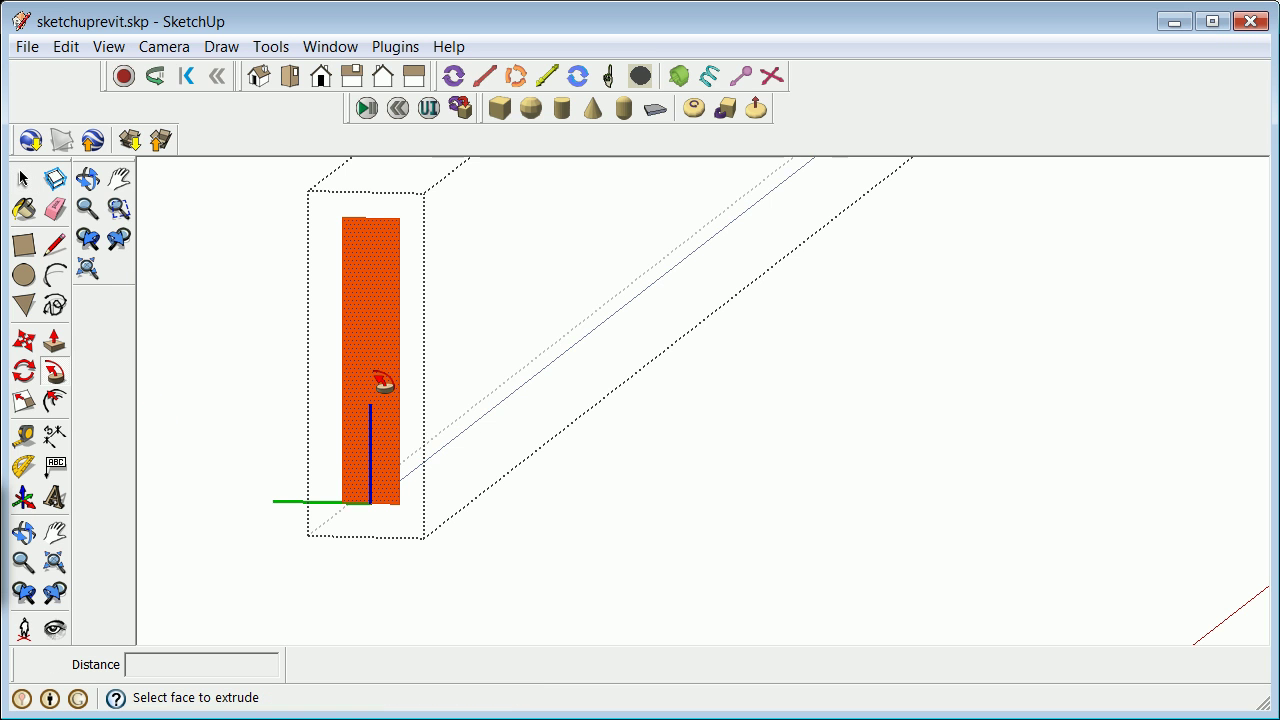
click(373, 384)
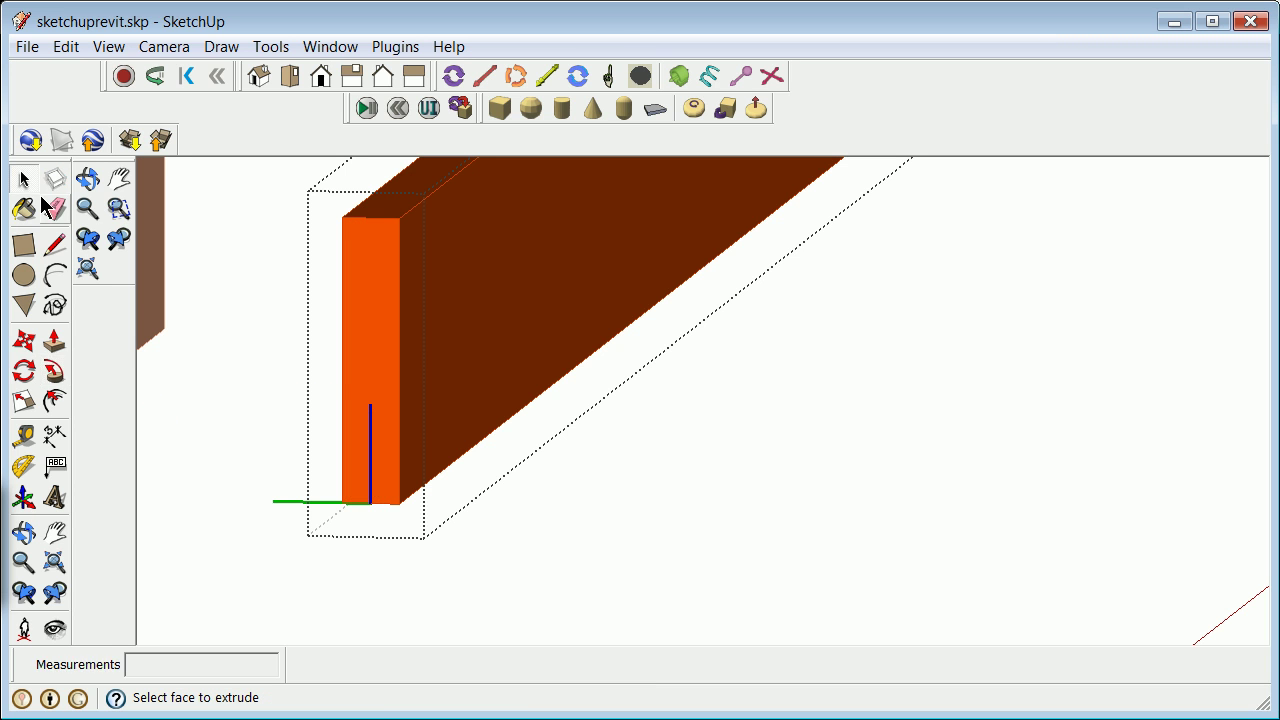
click(23, 179)
click(210, 287)
Step: Examine the girders along the frame's edges and middle and how they sit beneath the purple beams
scroll(220, 305, down, 2)
scroll(237, 337, down, 8)
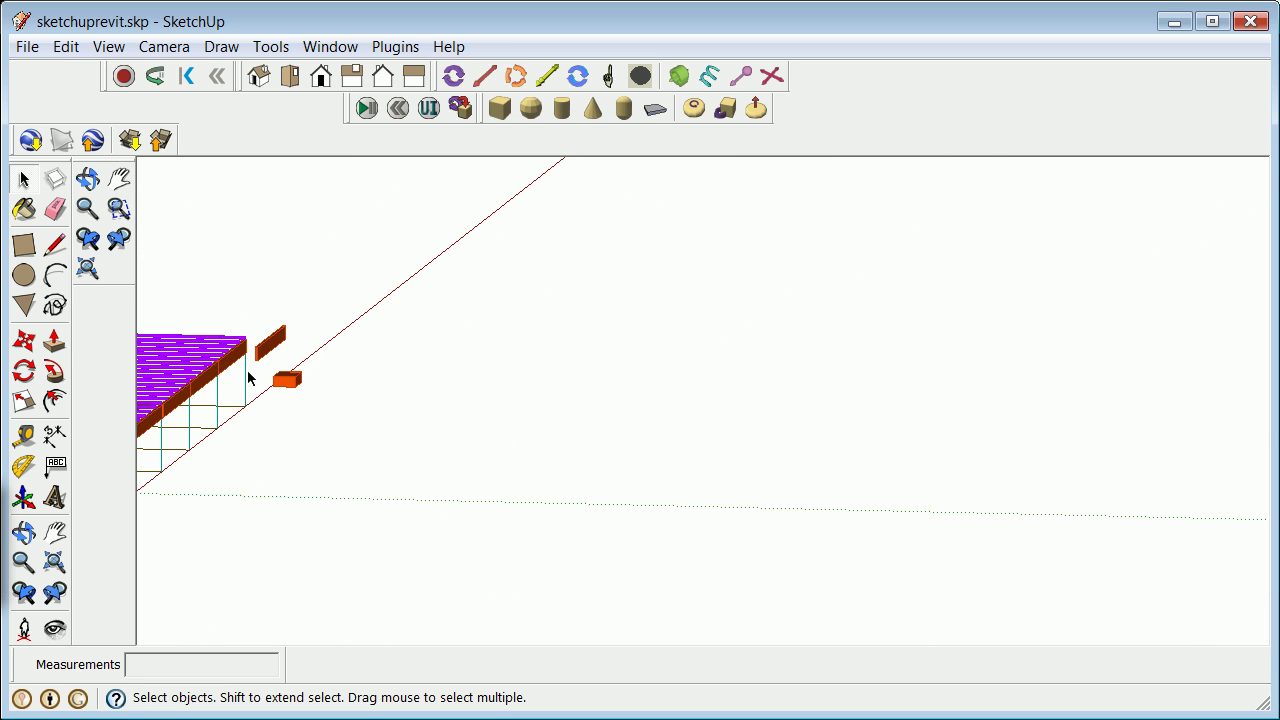
scroll(206, 371, up, 3)
scroll(377, 360, down, 4)
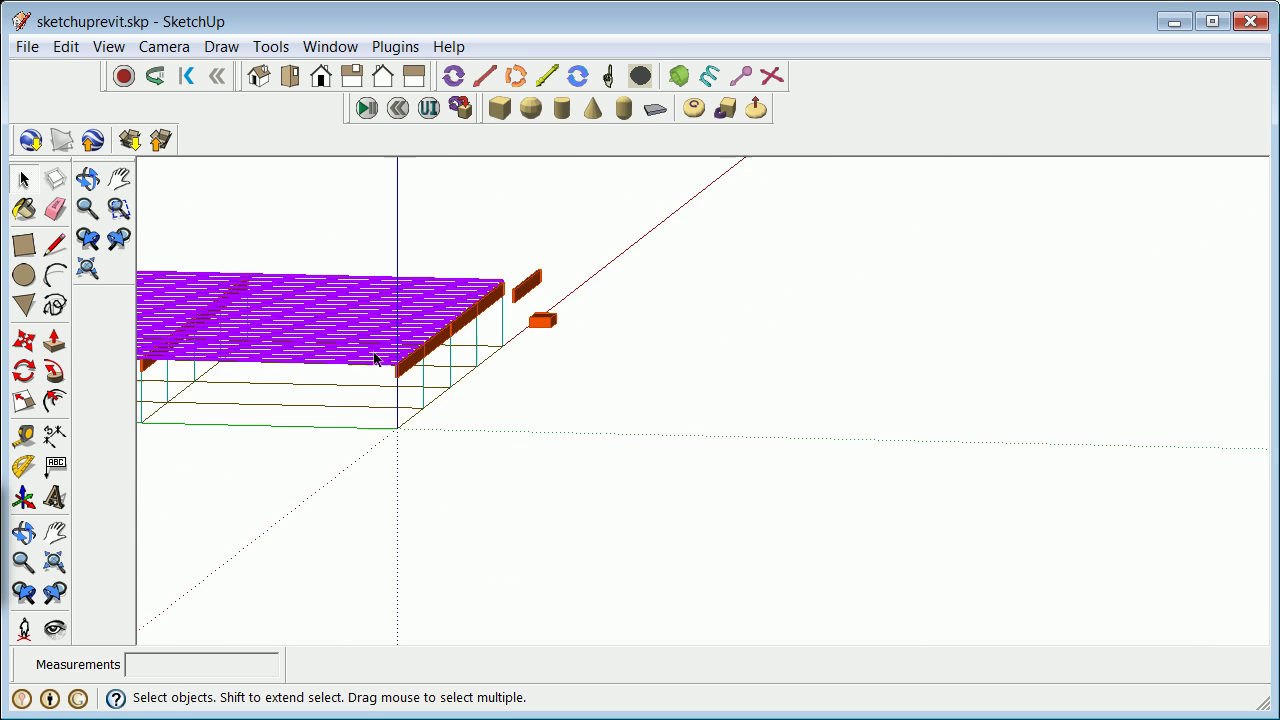
scroll(206, 354, up, 7)
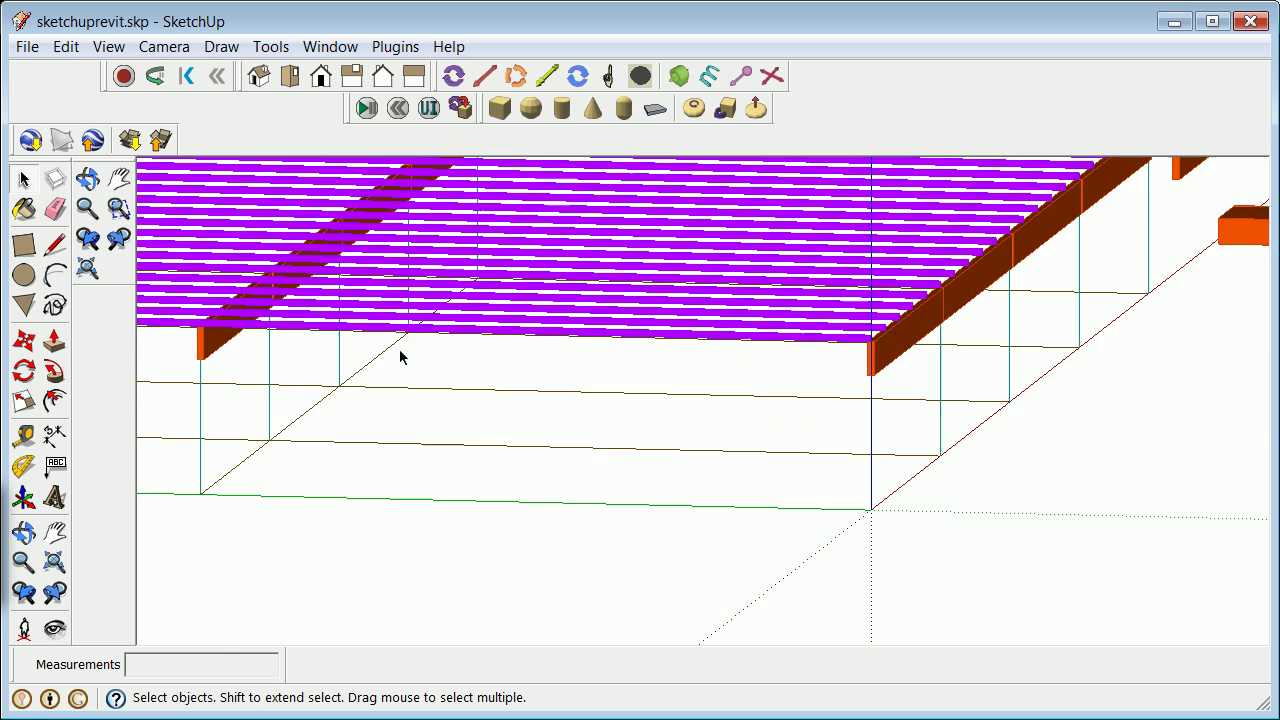
scroll(233, 328, up, 2)
scroll(235, 326, down, 6)
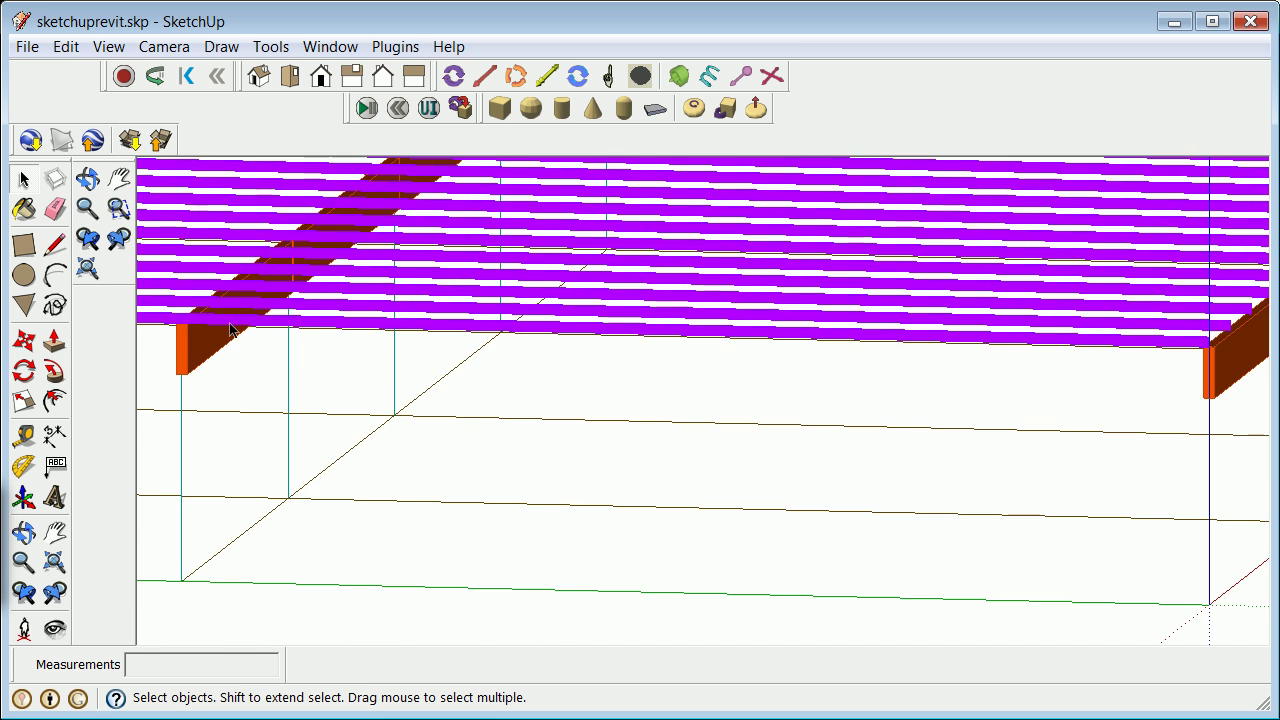
scroll(752, 389, down, 3)
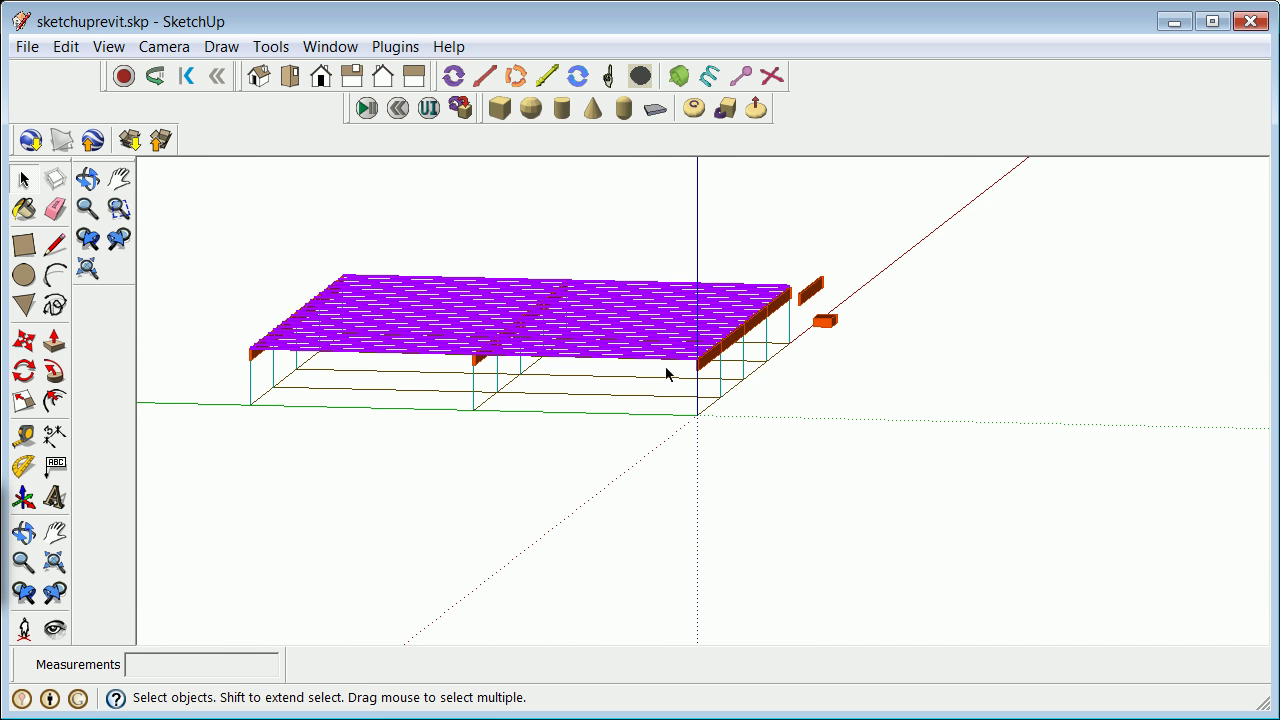
scroll(777, 349, up, 4)
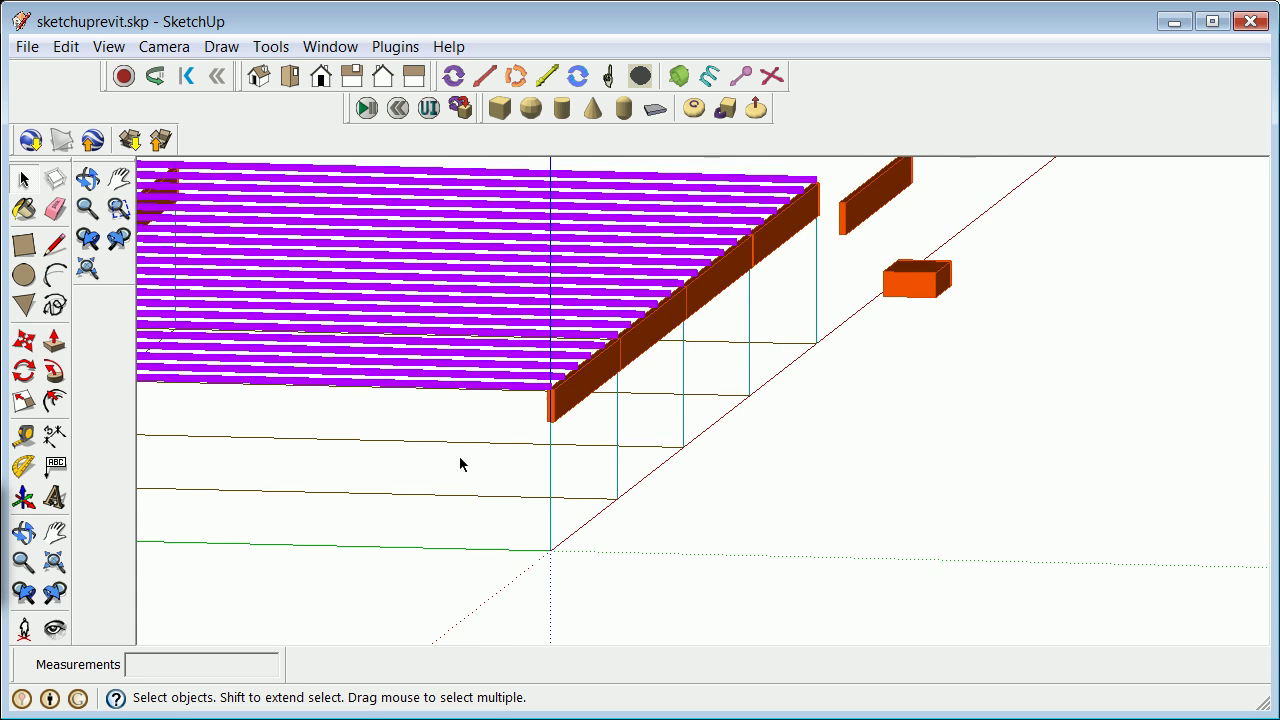
scroll(565, 408, up, 4)
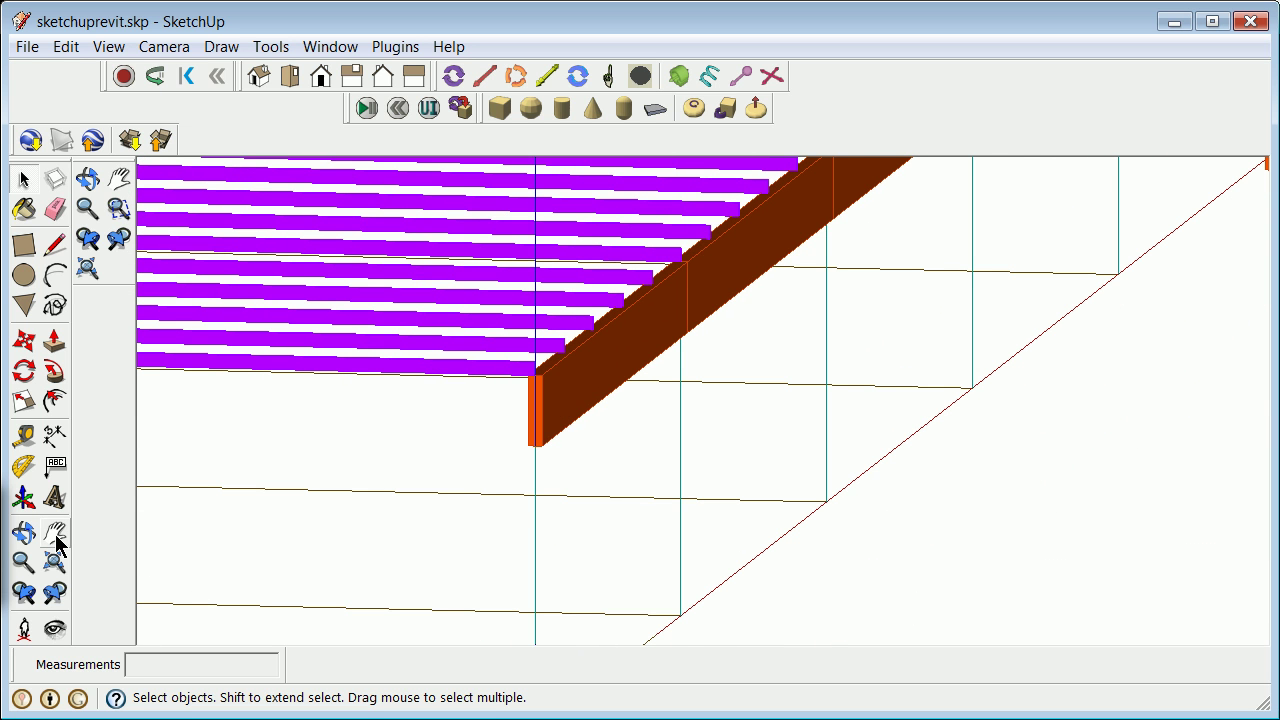
click(23, 533)
drag(731, 543, 838, 437)
scroll(871, 506, down, 8)
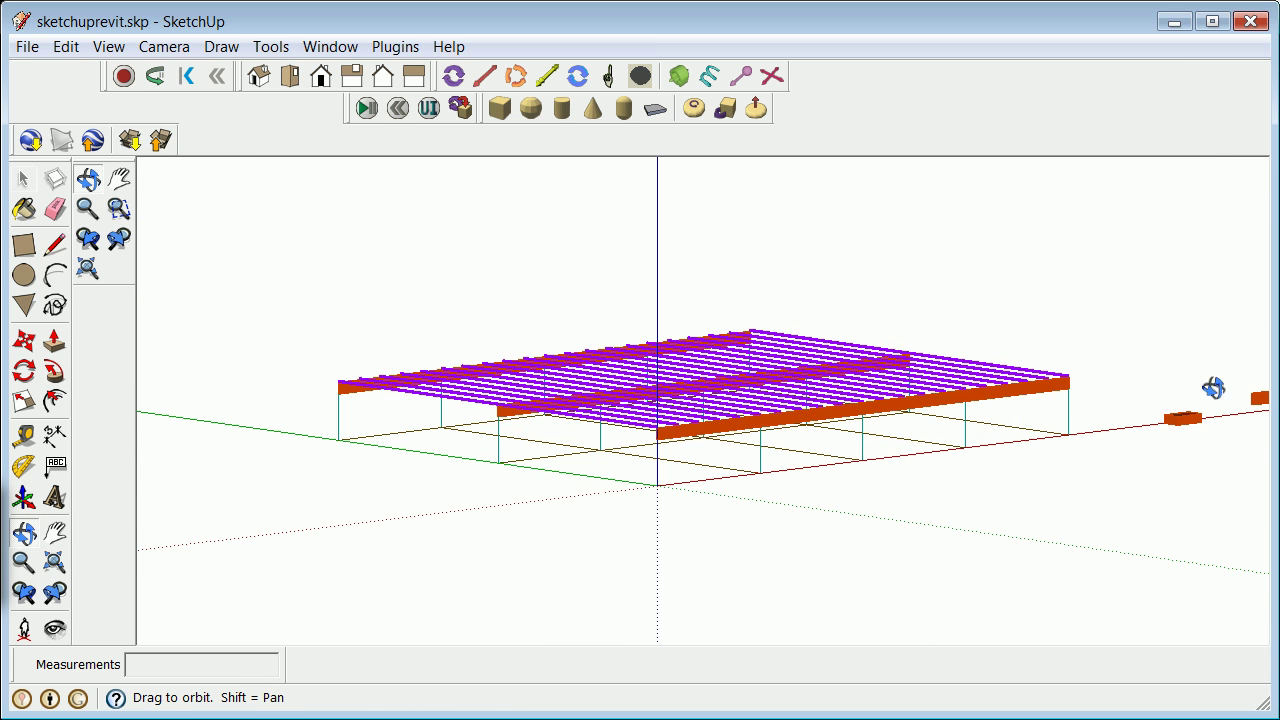
Step: Open the standalone girder component beside the frame for editing and draw a circle of about 0.87' radius on its long side face
drag(1189, 392, 1007, 400)
scroll(1007, 400, down, 4)
scroll(1156, 425, up, 7)
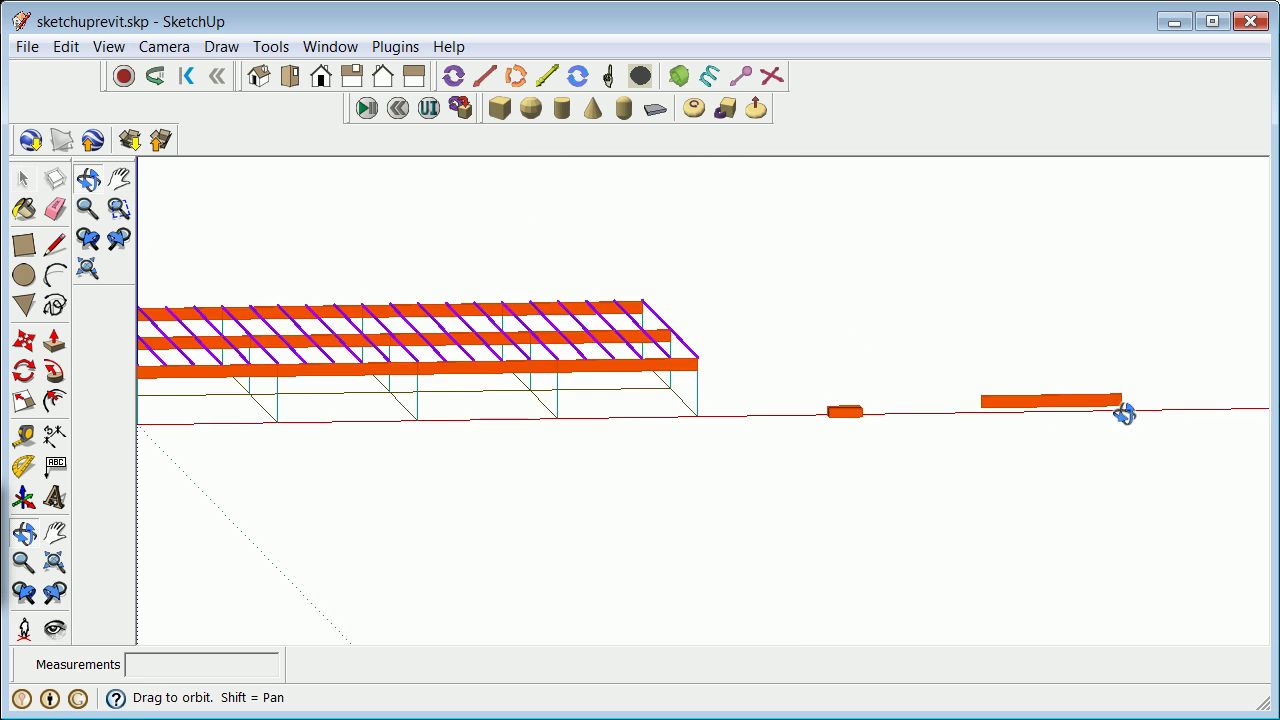
drag(869, 466, 720, 383)
scroll(720, 383, up, 6)
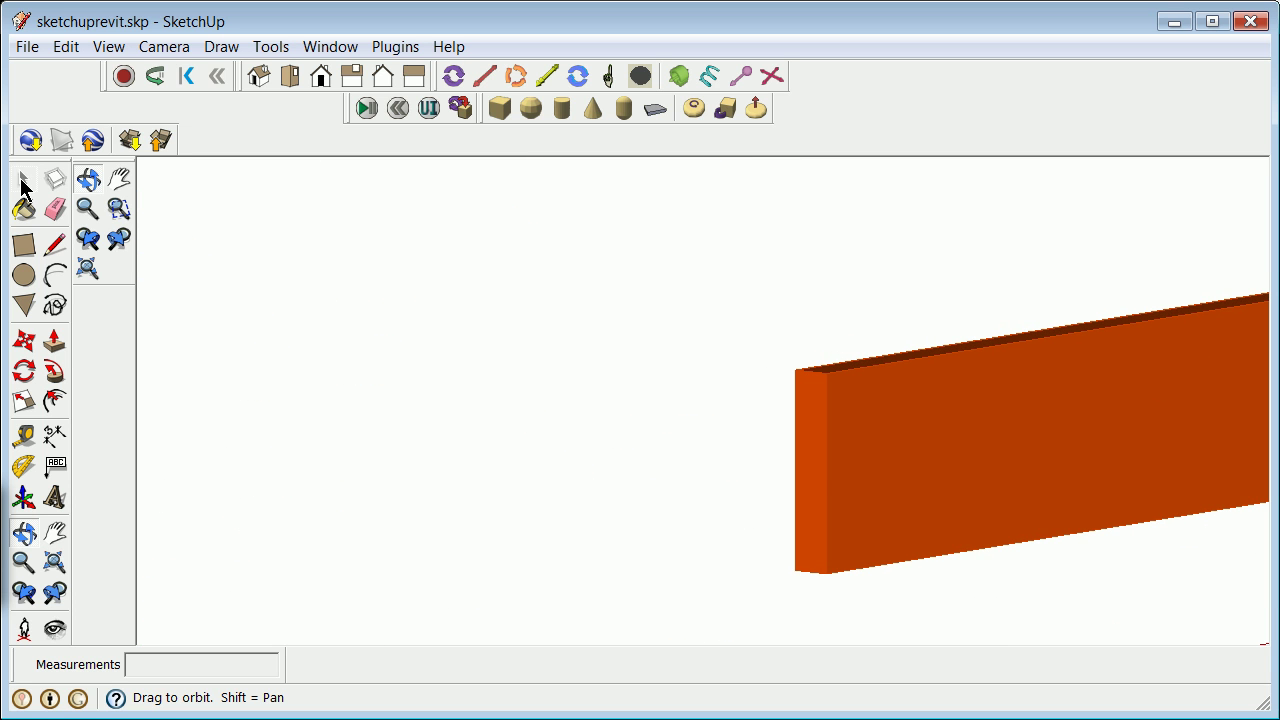
click(22, 181)
click(818, 494)
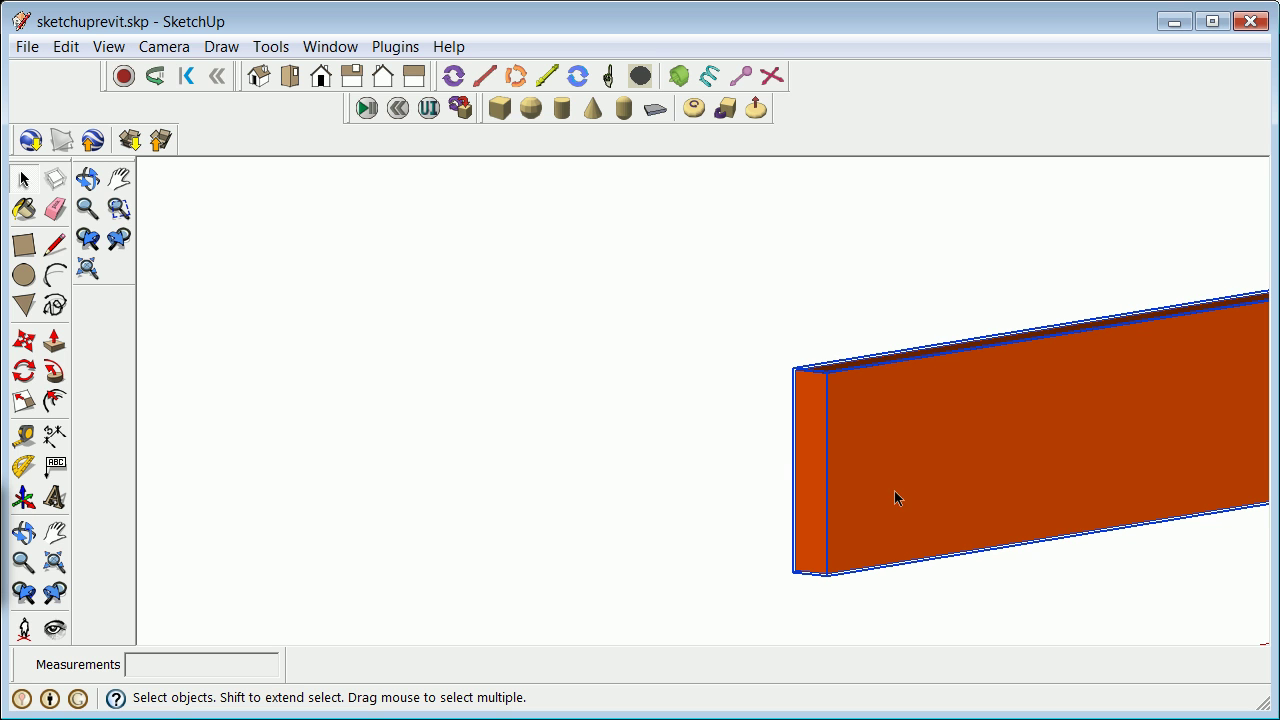
double_click(937, 493)
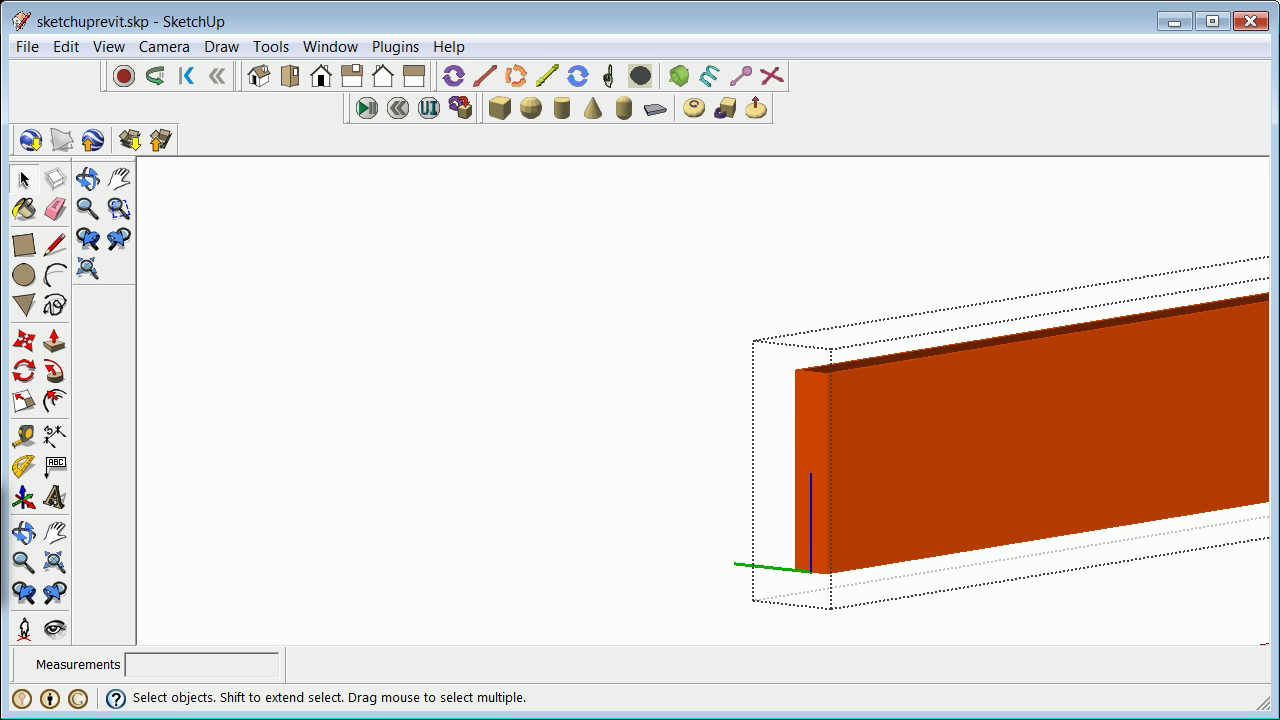
click(22, 273)
click(1053, 451)
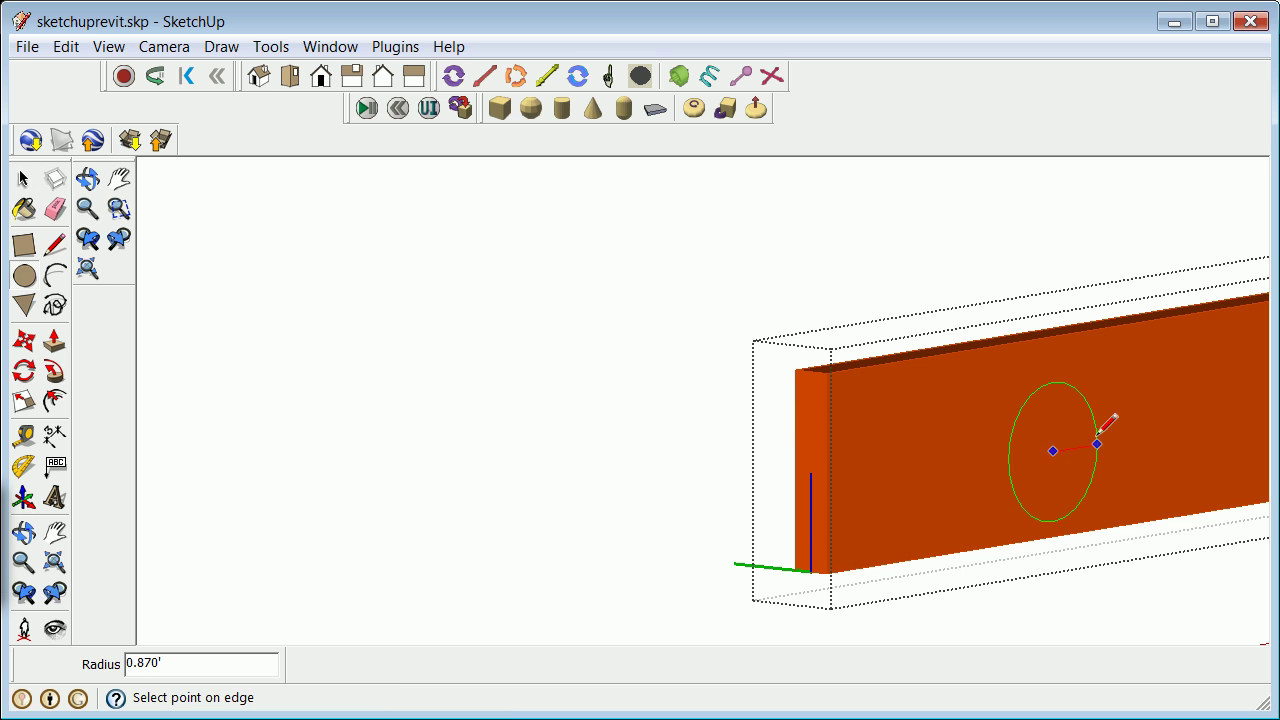
click(1098, 437)
click(55, 341)
click(1097, 488)
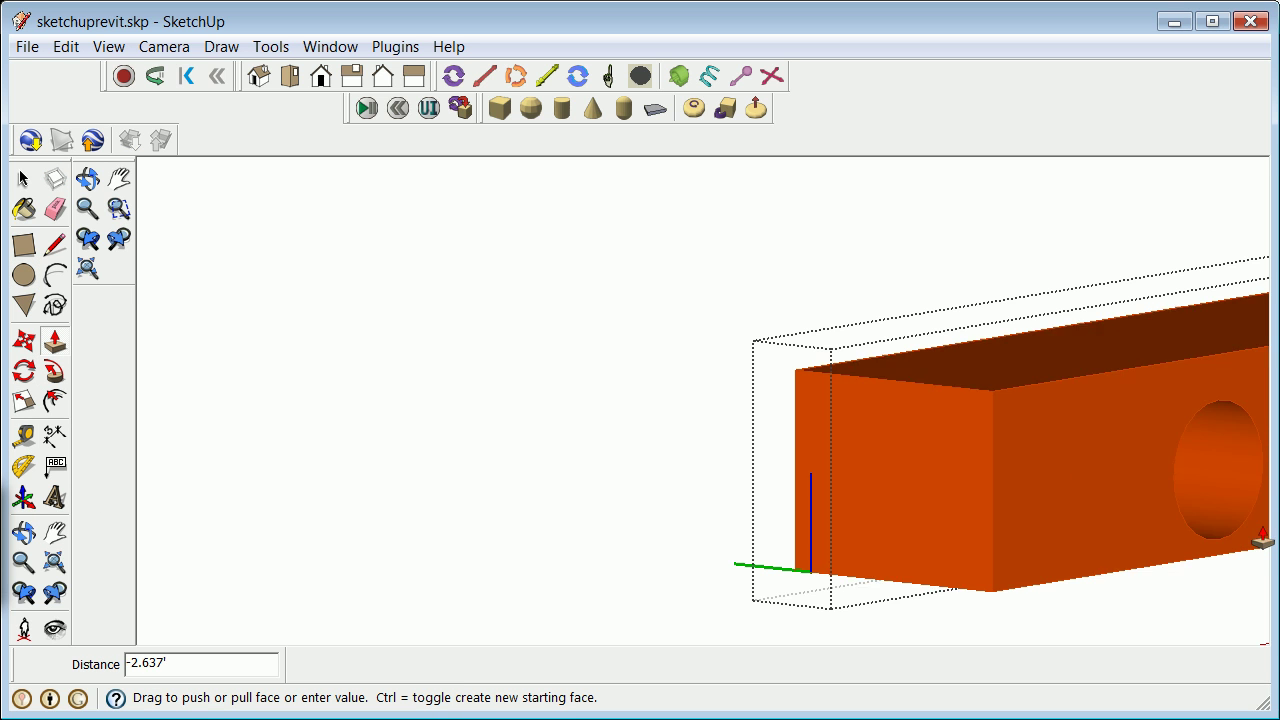
click(23, 178)
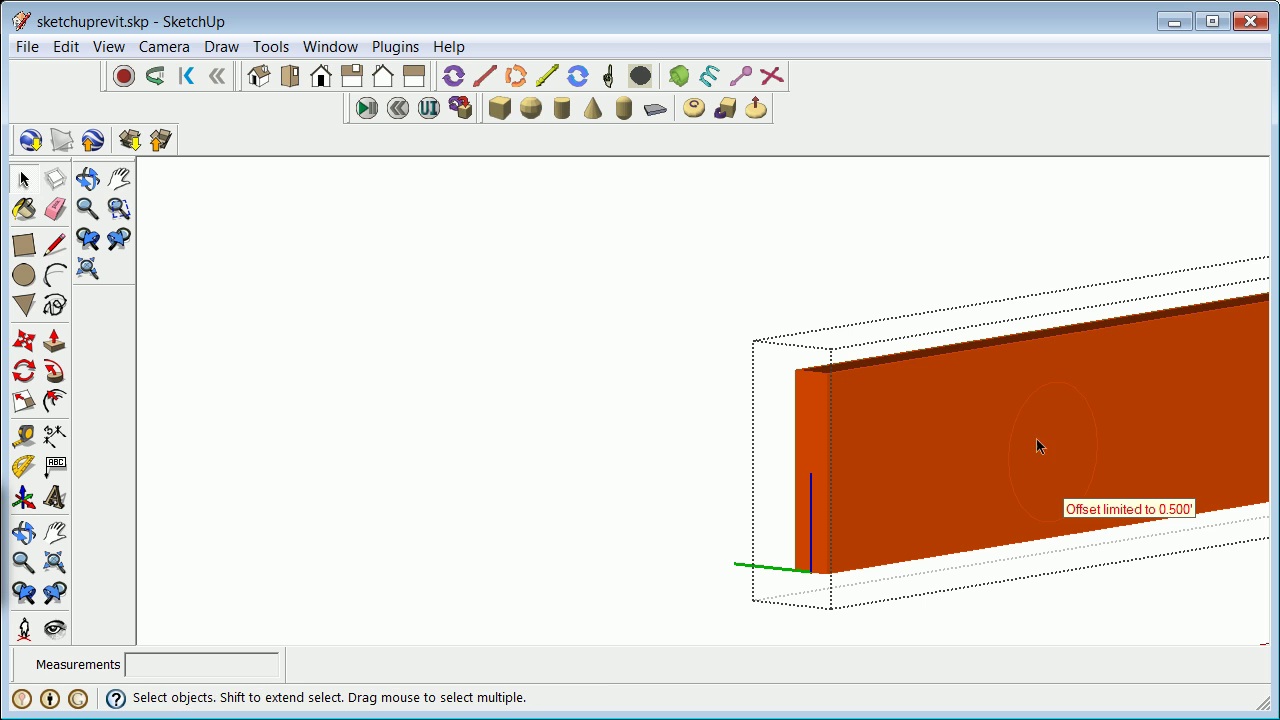
Step: Push the circular face 0.5' through the girder to cut a round hole, and close the component
click(787, 400)
click(54, 341)
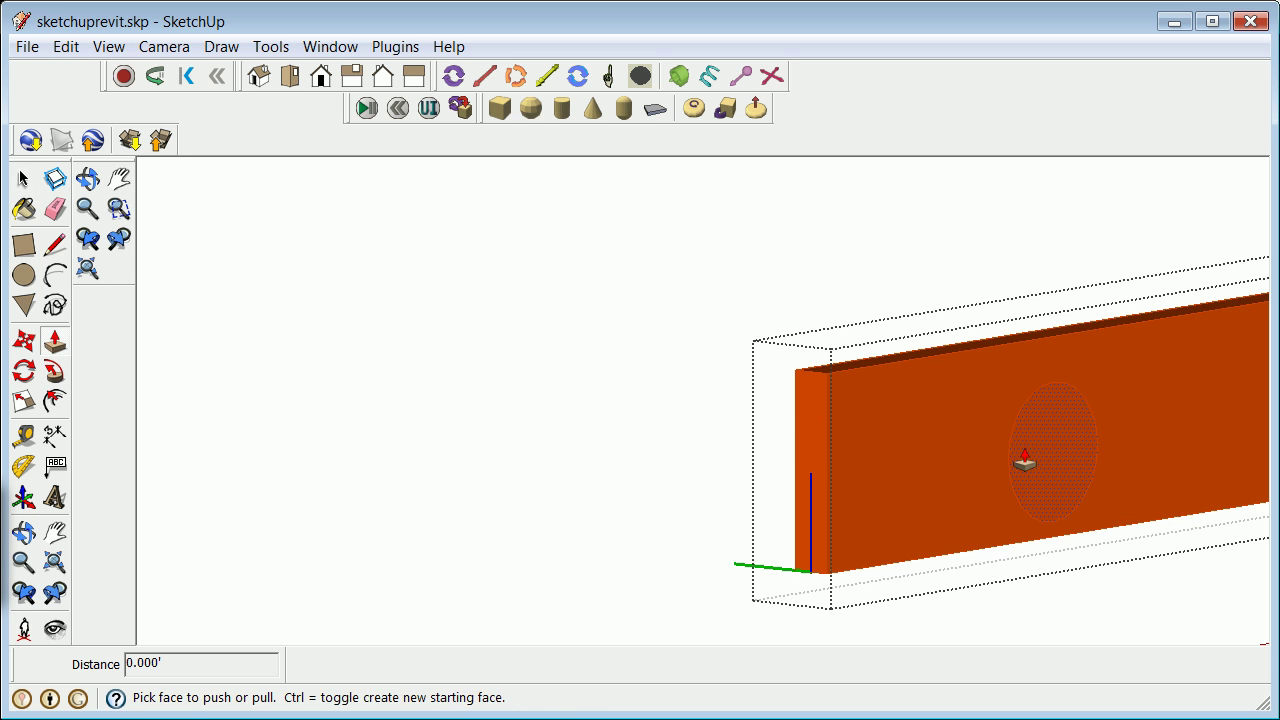
click(985, 465)
click(794, 458)
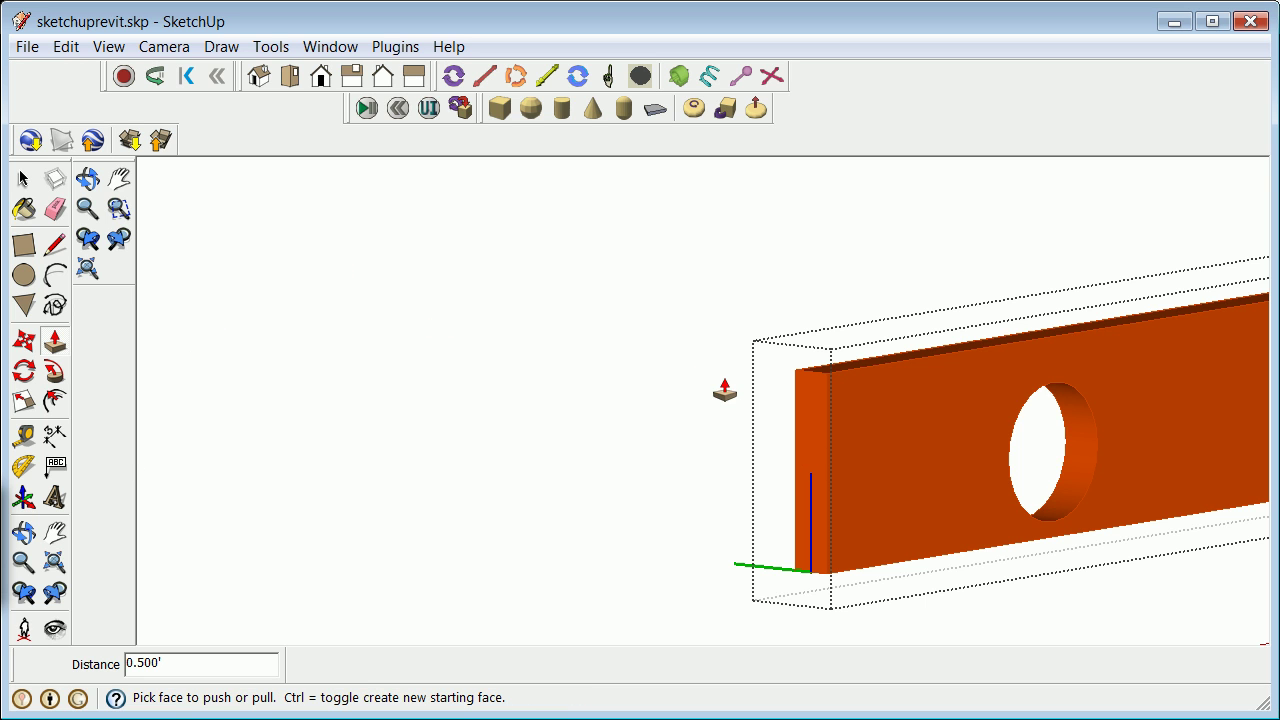
right_click(753, 385)
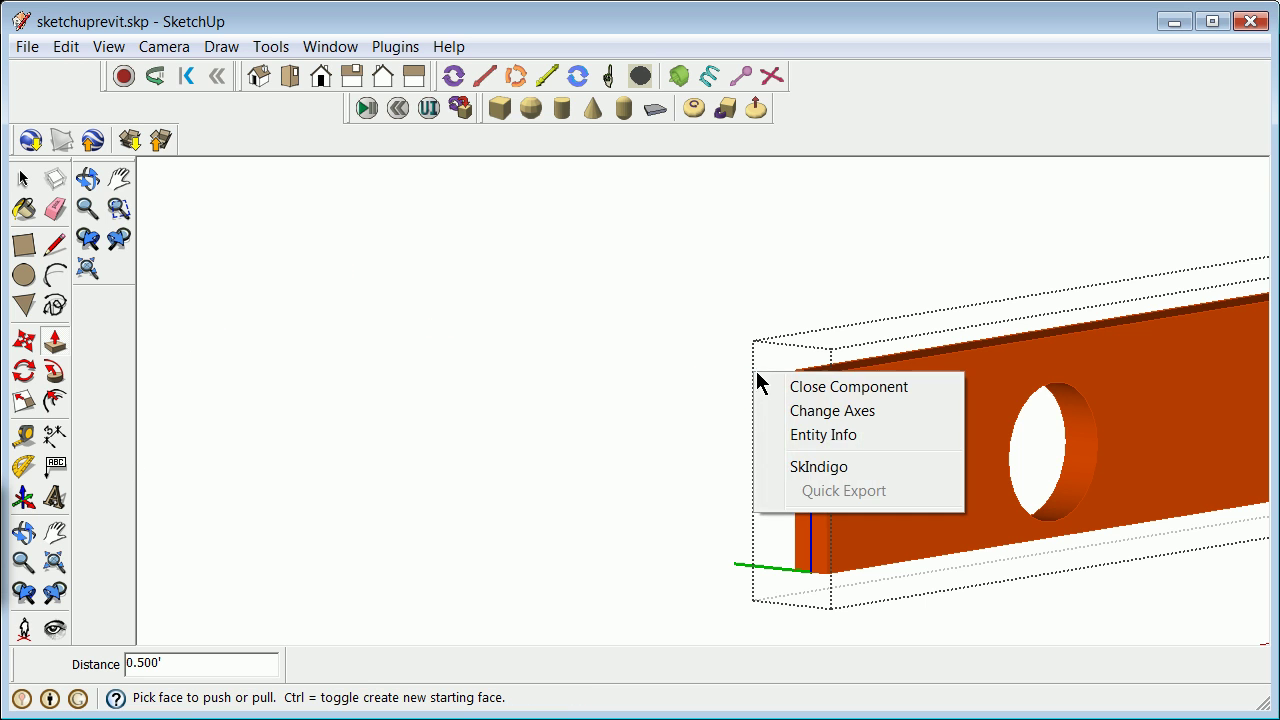
click(782, 384)
scroll(637, 409, down, 5)
scroll(640, 410, down, 2)
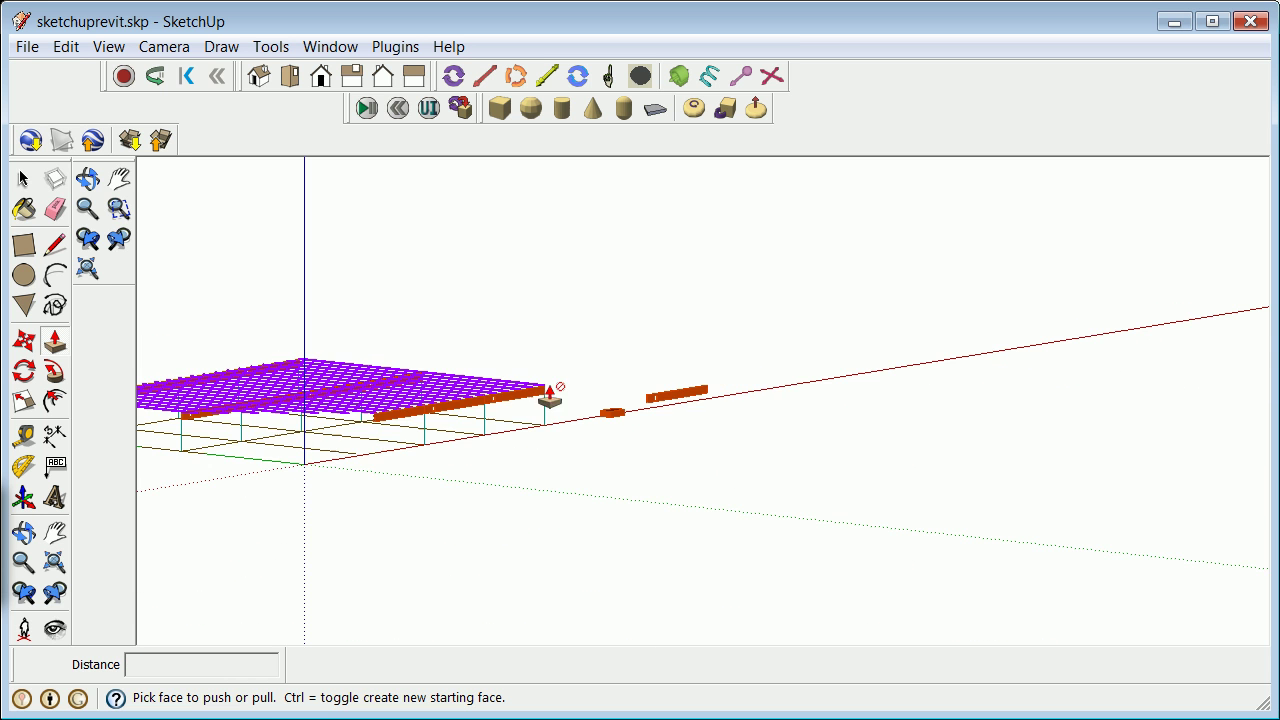
scroll(429, 417, up, 6)
scroll(640, 423, down, 10)
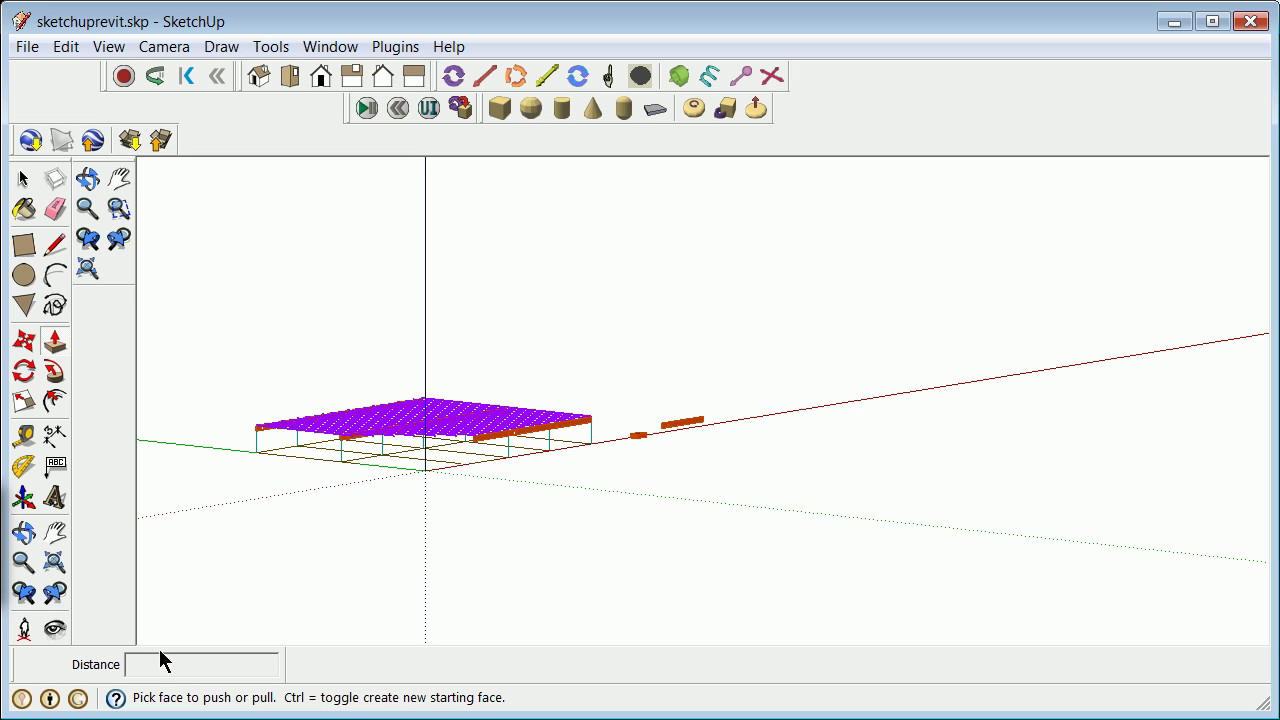